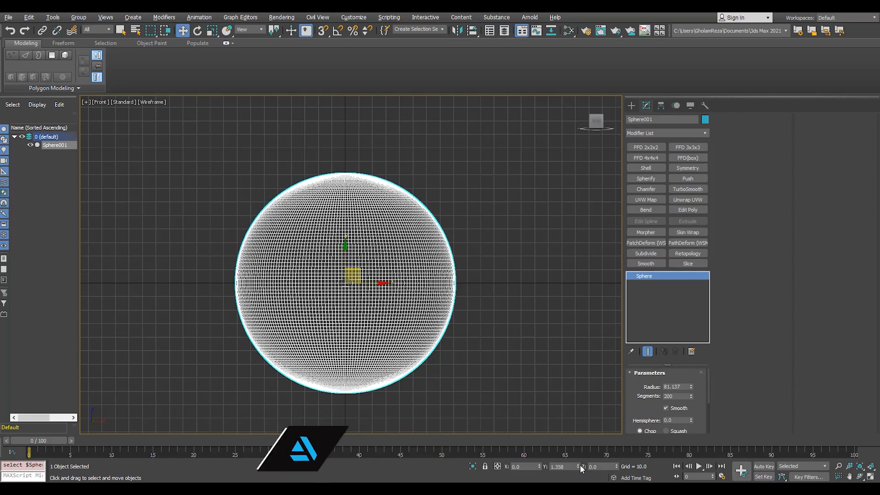
Step: Create a cylinder with a radius of about 46 and height of about 72, and centre it at X 0, Y 0, Z 0
{"action": "left_click", "coordinate": [612, 215]}
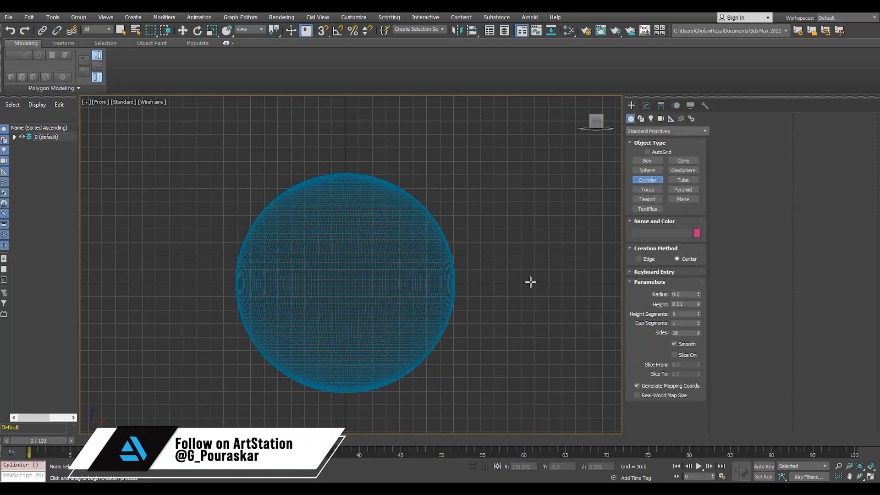
{"action": "left_click", "coordinate": [541, 344]}
{"action": "key", "text": "w"}
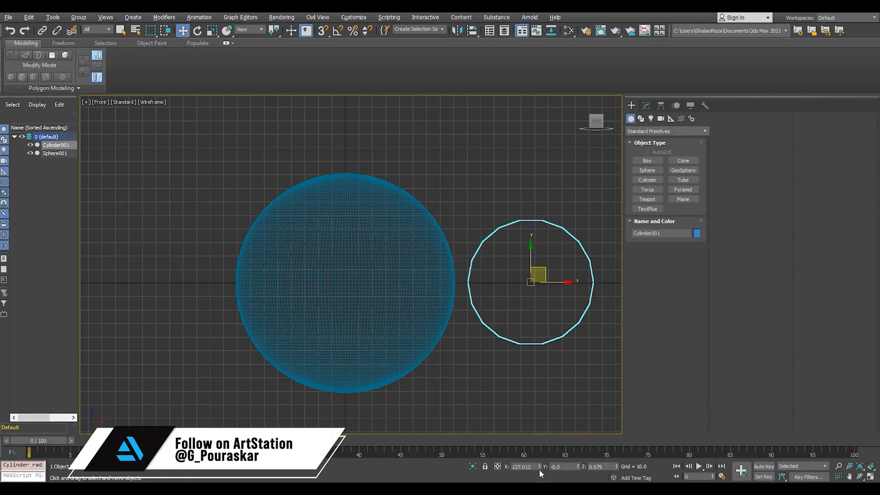
{"action": "key", "text": "p"}
{"action": "scroll", "coordinate": [487, 334], "scroll_direction": "up", "scroll_amount": 4}
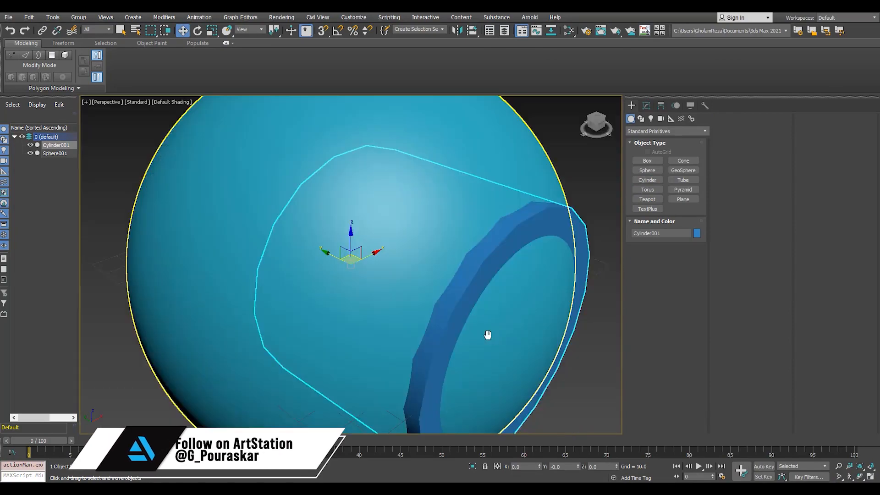
Step: Show edged faces and set the cylinder to 1 height segment and 128 sides
{"action": "scroll", "coordinate": [459, 316], "scroll_direction": "down", "scroll_amount": 5}
{"action": "mouse_move", "coordinate": [380, 287]}
{"action": "middle_mouse_down", "text": "alt"}
{"action": "mouse_move", "coordinate": [409, 281]}
{"action": "mouse_move", "coordinate": [392, 290]}
{"action": "middle_mouse_up", "text": "alt"}
{"action": "scroll", "coordinate": [408, 281], "scroll_direction": "up", "scroll_amount": 3}
{"action": "scroll", "coordinate": [392, 289], "scroll_direction": "up", "scroll_amount": 3}
{"action": "key", "text": "F4"}
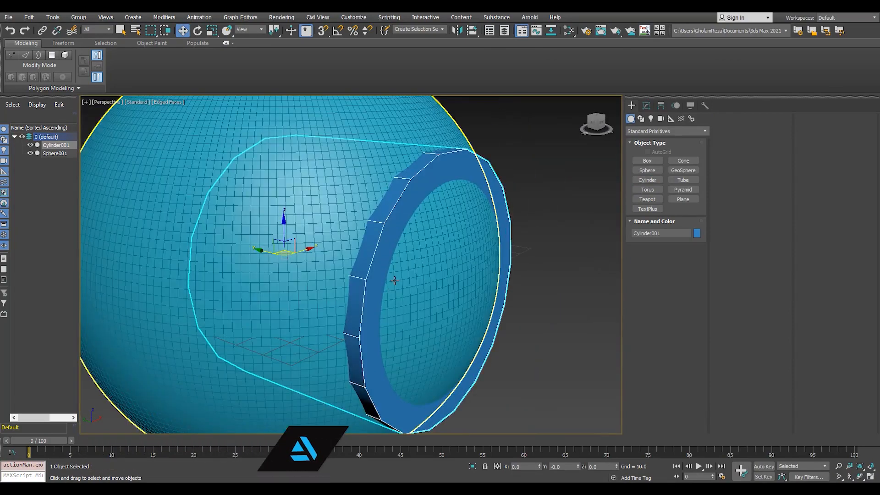
{"action": "left_click", "coordinate": [646, 106]}
{"action": "key", "text": "Return"}
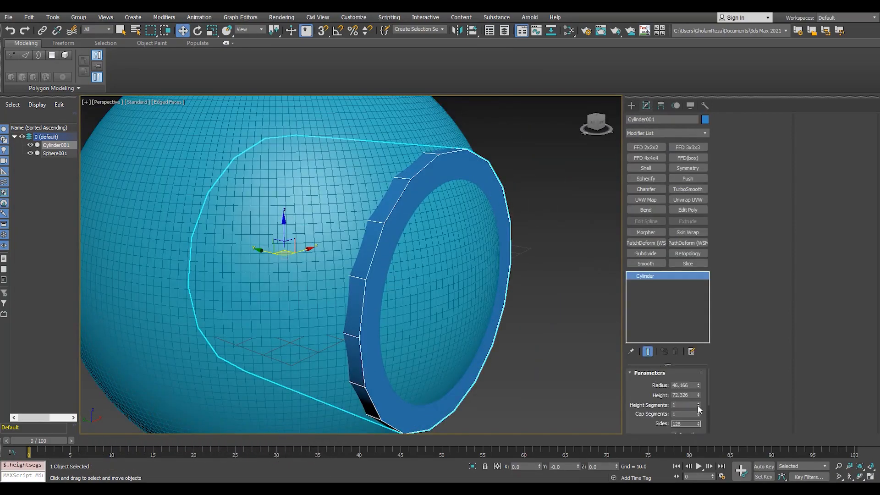
Step: Convert the cylinder to an editable poly and move its front cap polygon outward to about Y -78.5
{"action": "middle_click_drag", "start_coordinate": [360, 268], "coordinate": [345, 257], "text": "alt"}
{"action": "scroll", "coordinate": [346, 258], "scroll_direction": "down", "scroll_amount": 1}
{"action": "key", "text": "alt+e"}
{"action": "key", "text": "4"}
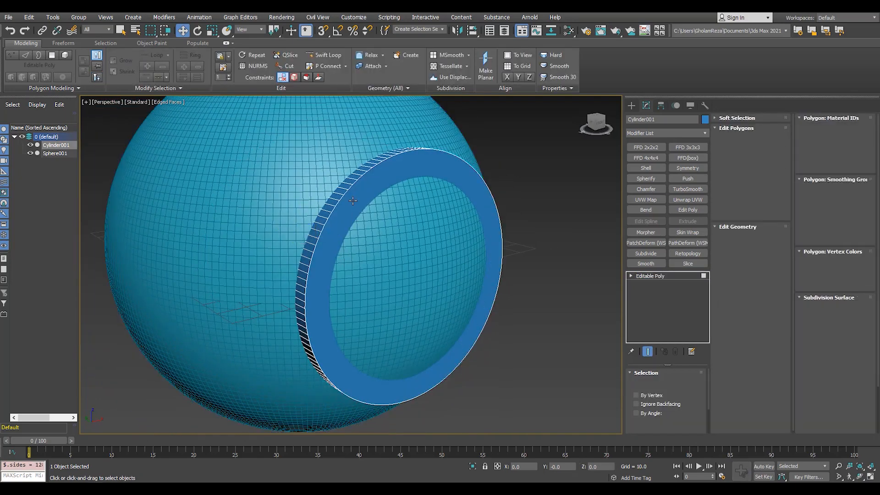
{"action": "left_click", "coordinate": [350, 204]}
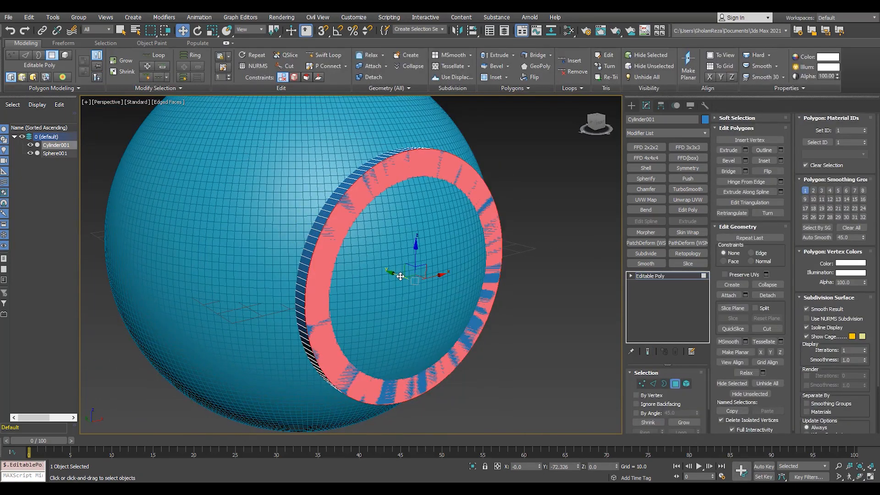
{"action": "left_click_drag", "start_coordinate": [400, 276], "coordinate": [411, 284]}
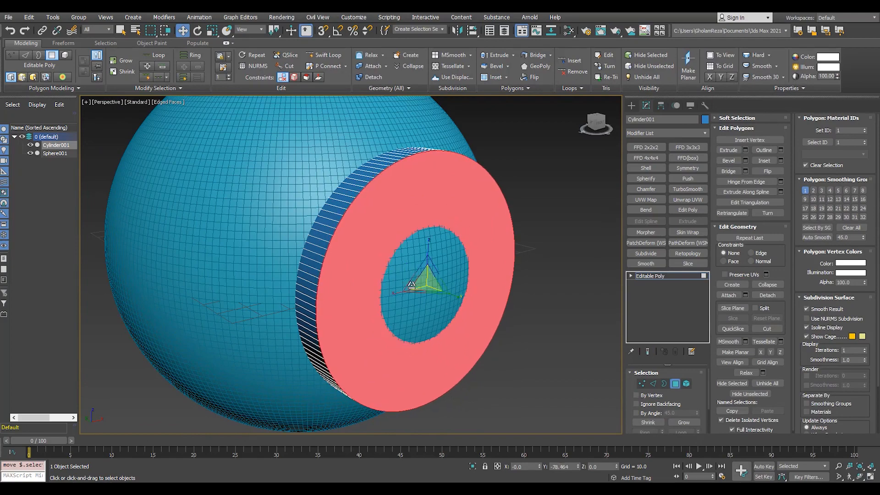
Step: Insert an edge loop with SwiftLoop around the cylinder's side wall, close to where it emerges from the sphere
{"action": "middle_click_drag", "start_coordinate": [413, 224], "coordinate": [356, 222], "text": "alt"}
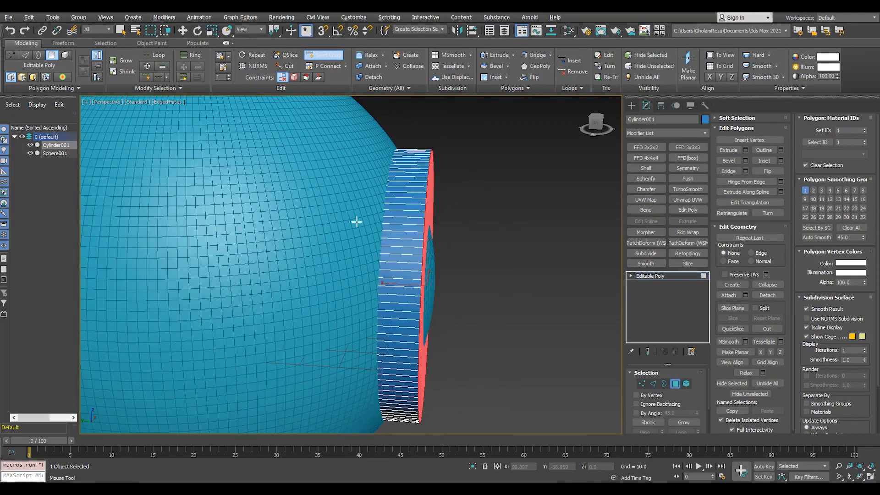
{"action": "key", "text": "F3"}
{"action": "key", "text": "F3"}
{"action": "key", "text": "F3"}
{"action": "key", "text": "F3"}
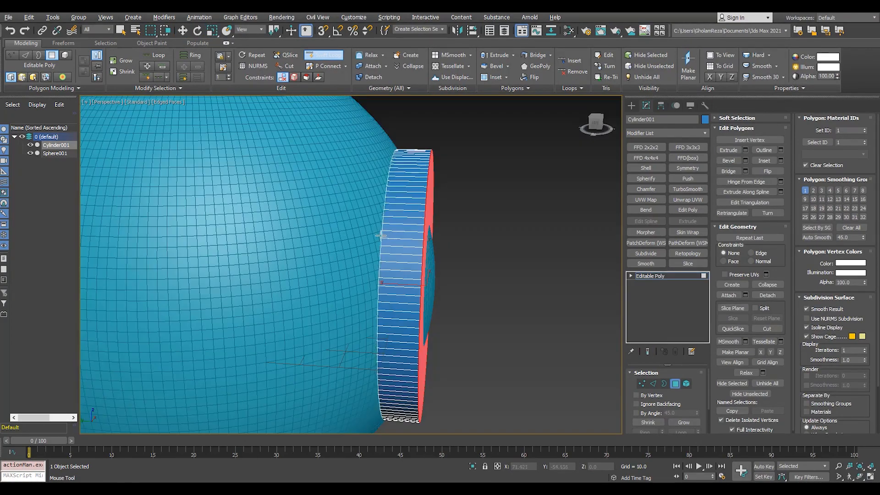
{"action": "right_click", "coordinate": [500, 247]}
Step: Move the front cap out to about Y -83.2 and scale it down to taper the exposed wall
{"action": "middle_click_drag", "start_coordinate": [501, 248], "coordinate": [433, 287], "text": "alt"}
{"action": "left_click_drag", "start_coordinate": [408, 282], "coordinate": [417, 286]}
{"action": "middle_click_drag", "start_coordinate": [355, 269], "coordinate": [381, 270], "text": "alt"}
{"action": "scroll", "coordinate": [436, 285], "scroll_direction": "up", "scroll_amount": 3}
{"action": "key", "text": "r"}
{"action": "left_click_drag", "start_coordinate": [451, 287], "coordinate": [431, 292]}
{"action": "key", "text": "w"}
{"action": "scroll", "coordinate": [432, 292], "scroll_direction": "down", "scroll_amount": 5}
{"action": "middle_click_drag", "start_coordinate": [432, 292], "coordinate": [411, 288], "text": "alt"}
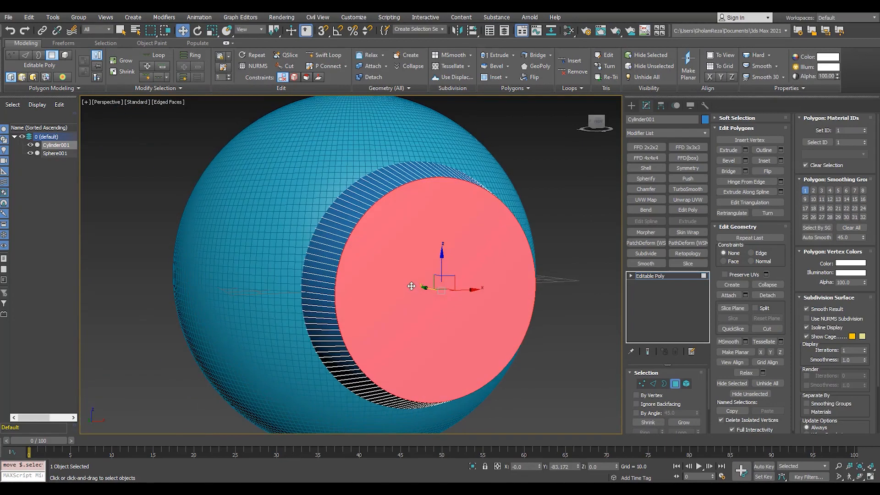
Step: Delete the front cap and extend the open border inward as a flat ring scaled to about 89%
{"action": "key", "text": "Delete"}
{"action": "key", "text": "3"}
{"action": "left_click", "coordinate": [381, 202]}
{"action": "scroll", "coordinate": [414, 301], "scroll_direction": "up", "scroll_amount": 2}
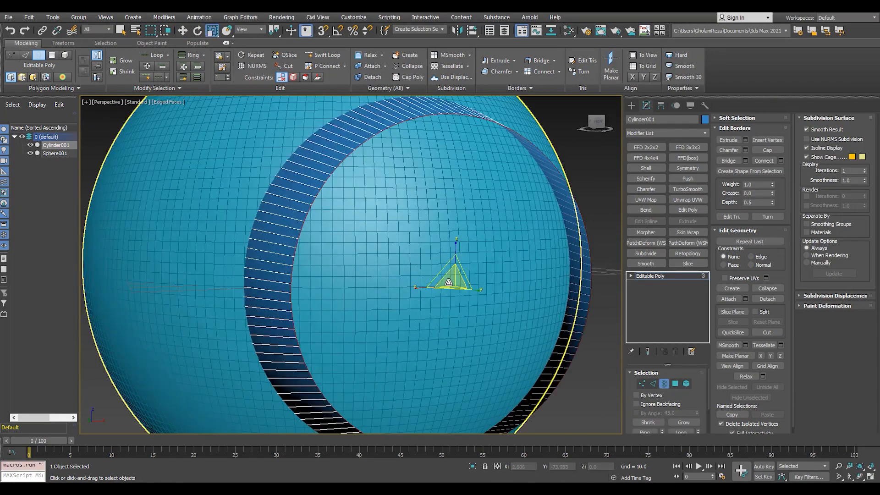
{"action": "left_click_drag", "start_coordinate": [451, 282], "coordinate": [458, 286], "text": "shift"}
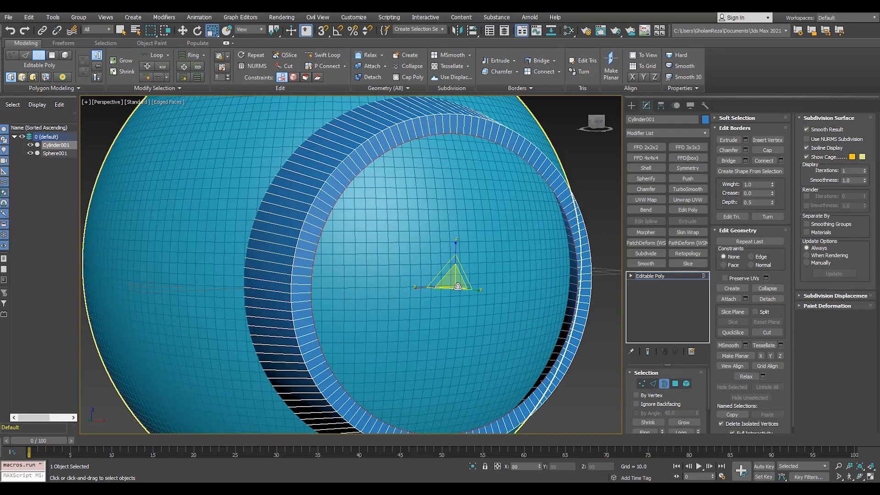
Step: Extend the ring's inner border forward to about Y -97.8 and adjust its scale to form a tapered nose
{"action": "middle_click_drag", "start_coordinate": [443, 290], "coordinate": [379, 280], "text": "alt"}
{"action": "left_click_drag", "start_coordinate": [345, 250], "coordinate": [433, 286]}
{"action": "key", "text": "w"}
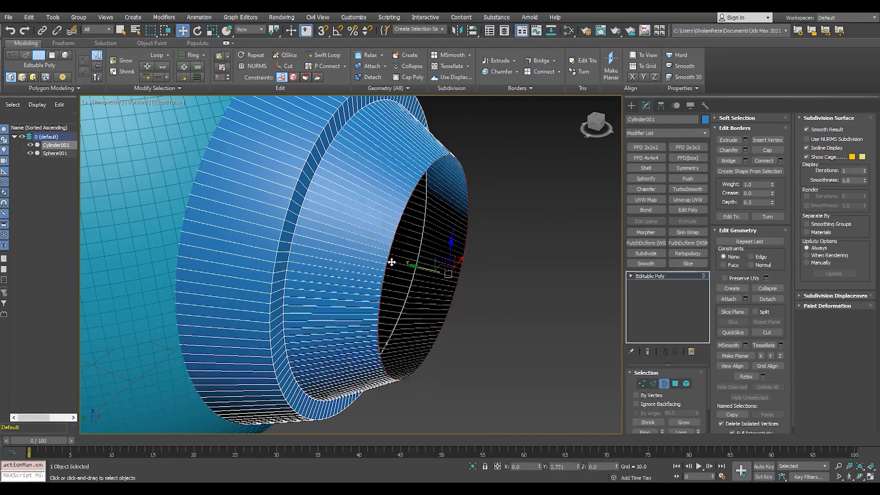
{"action": "left_click_drag", "start_coordinate": [392, 262], "coordinate": [428, 264]}
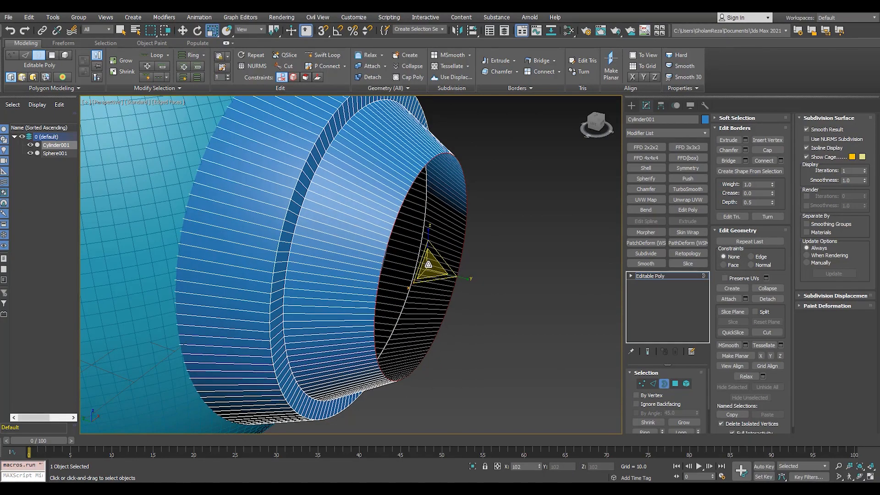
Step: Extend the nose's open border inward as a flat front ring scaled to about 61%
{"action": "middle_click_drag", "start_coordinate": [422, 269], "coordinate": [401, 214], "text": "alt"}
{"action": "scroll", "coordinate": [426, 289], "scroll_direction": "up", "scroll_amount": 3}
{"action": "left_click_drag", "start_coordinate": [428, 272], "coordinate": [437, 282]}
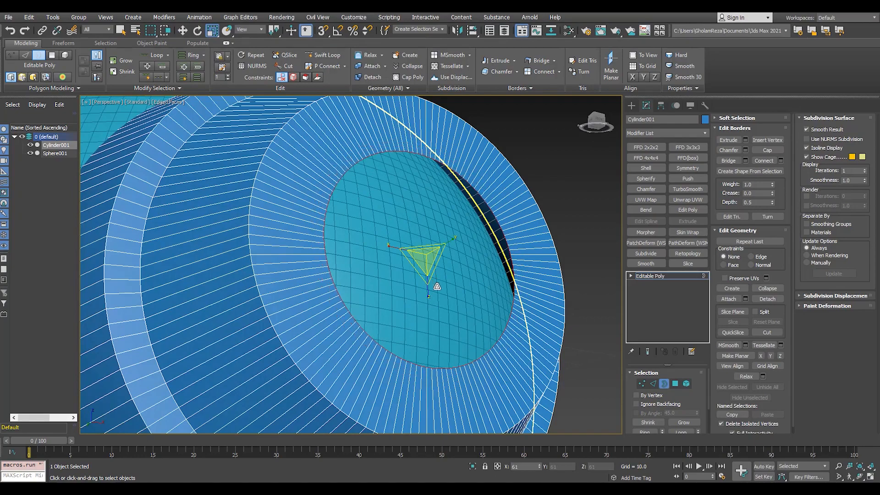
Step: Extend the inner border back into the nose to about Y -82.6 to form a recessed round hole
{"action": "key", "text": "w"}
{"action": "middle_click_drag", "start_coordinate": [436, 286], "coordinate": [444, 271], "text": "alt"}
{"action": "middle_click_drag", "start_coordinate": [305, 240], "coordinate": [381, 266], "text": "alt"}
{"action": "scroll", "coordinate": [354, 271], "scroll_direction": "up", "scroll_amount": 2}
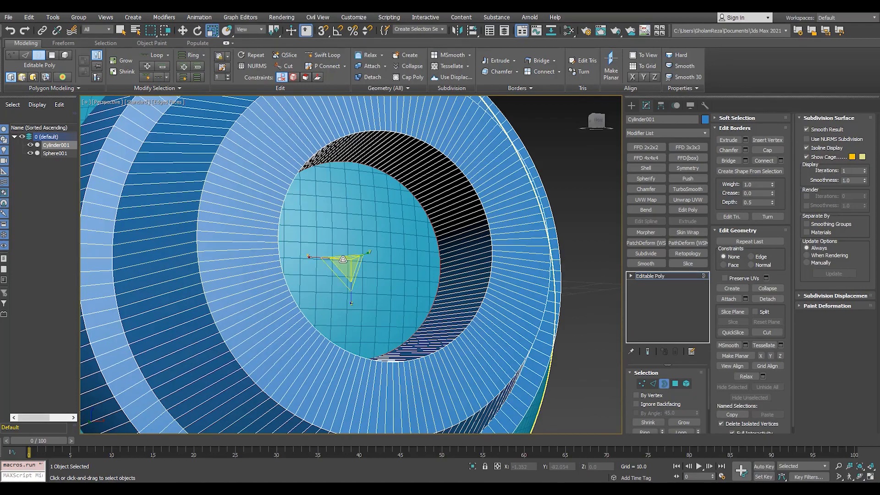
{"action": "middle_click_drag", "start_coordinate": [352, 265], "coordinate": [365, 276], "text": "alt"}
Step: Extend the recessed border forward to about Y -105 and cap it to form a central plug
{"action": "key", "text": "w"}
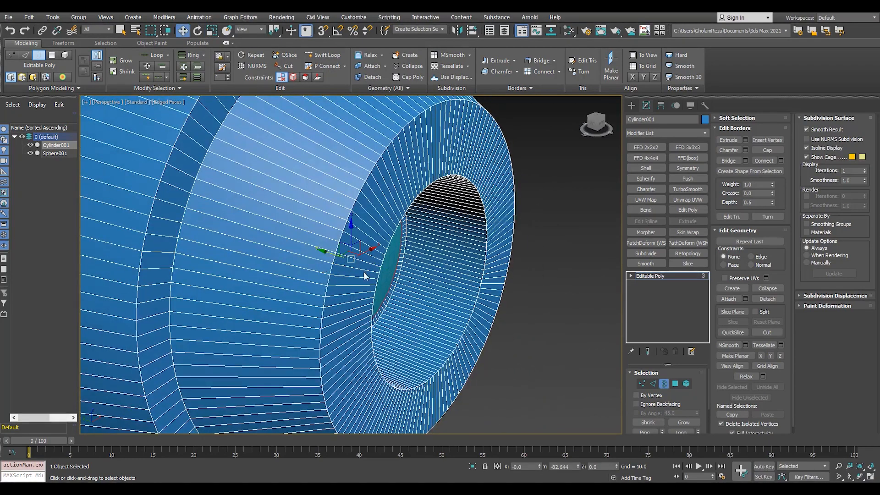
{"action": "left_click_drag", "start_coordinate": [334, 251], "coordinate": [461, 322], "text": "shift"}
{"action": "key", "text": "alt+p"}
{"action": "scroll", "coordinate": [461, 325], "scroll_direction": "down", "scroll_amount": 4}
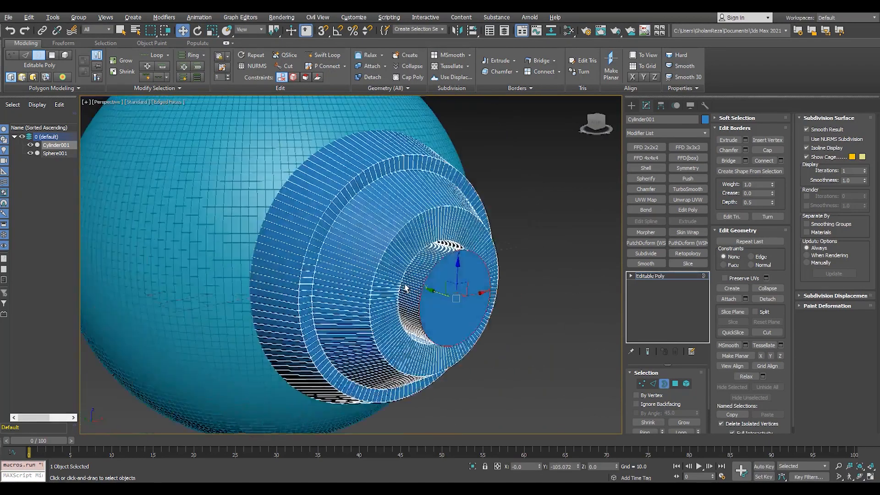
Step: Chamfer the outer edge loop of the nose's front face with an amount of 2.532 and 4 segments
{"action": "middle_click_drag", "start_coordinate": [405, 289], "coordinate": [342, 256], "text": "alt"}
{"action": "scroll", "coordinate": [392, 304], "scroll_direction": "down", "scroll_amount": 2}
{"action": "scroll", "coordinate": [373, 307], "scroll_direction": "up", "scroll_amount": 7}
{"action": "key", "text": "2"}
{"action": "double_click", "coordinate": [376, 306]}
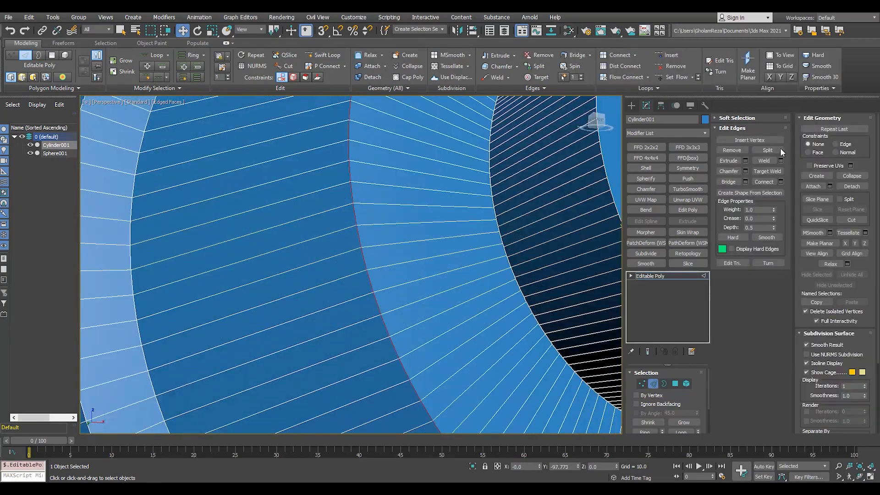
{"action": "left_click", "coordinate": [746, 172]}
{"action": "scroll", "coordinate": [265, 272], "scroll_direction": "down", "scroll_amount": 5}
{"action": "mouse_move", "coordinate": [360, 284]}
{"action": "left_mouse_down"}
{"action": "mouse_move", "coordinate": [362, 274]}
{"action": "mouse_move", "coordinate": [358, 289]}
{"action": "left_mouse_up"}
{"action": "key", "text": "F4"}
{"action": "scroll", "coordinate": [291, 278], "scroll_direction": "up", "scroll_amount": 2}
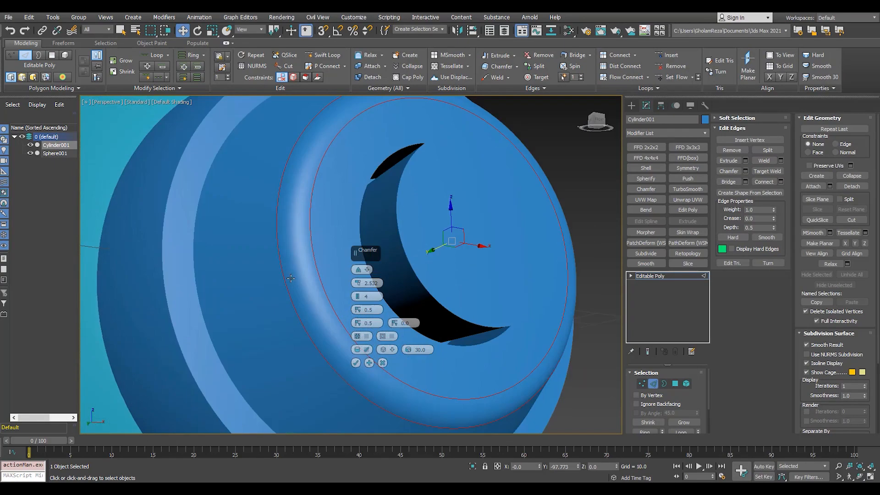
{"action": "left_click", "coordinate": [355, 363]}
{"action": "scroll", "coordinate": [305, 275], "scroll_direction": "down", "scroll_amount": 4}
{"action": "scroll", "coordinate": [480, 343], "scroll_direction": "up", "scroll_amount": 4}
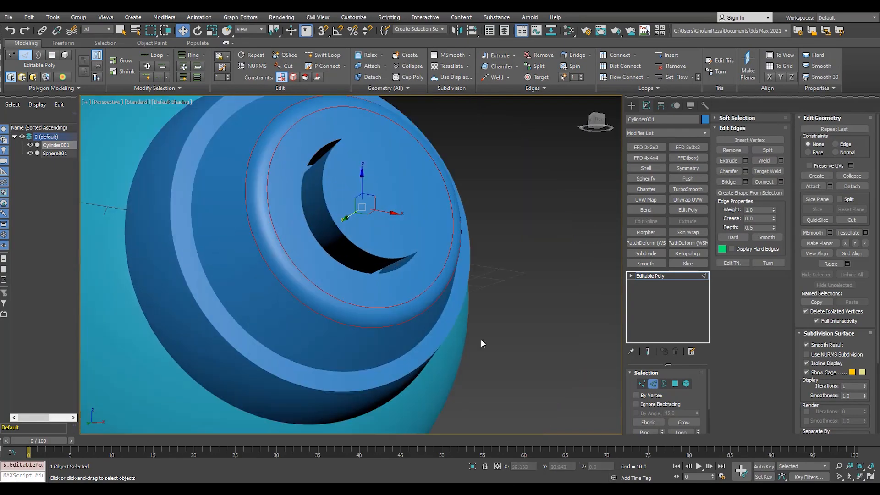
{"action": "left_click", "coordinate": [660, 276]}
Step: Delete the rear section of the cylinder hidden inside the sphere
{"action": "scroll", "coordinate": [88, 210], "scroll_direction": "down", "scroll_amount": 3}
{"action": "middle_click_drag", "start_coordinate": [265, 230], "coordinate": [316, 235], "text": "alt"}
{"action": "scroll", "coordinate": [359, 237], "scroll_direction": "up", "scroll_amount": 3}
{"action": "key", "text": "F3"}
{"action": "key", "text": "2"}
{"action": "left_click", "coordinate": [248, 219]}
{"action": "mouse_move", "coordinate": [324, 266]}
{"action": "middle_mouse_down"}
{"action": "mouse_move", "coordinate": [291, 274]}
{"action": "mouse_move", "coordinate": [247, 260]}
{"action": "middle_mouse_up"}
{"action": "key", "text": "F3"}
{"action": "key", "text": "F4"}
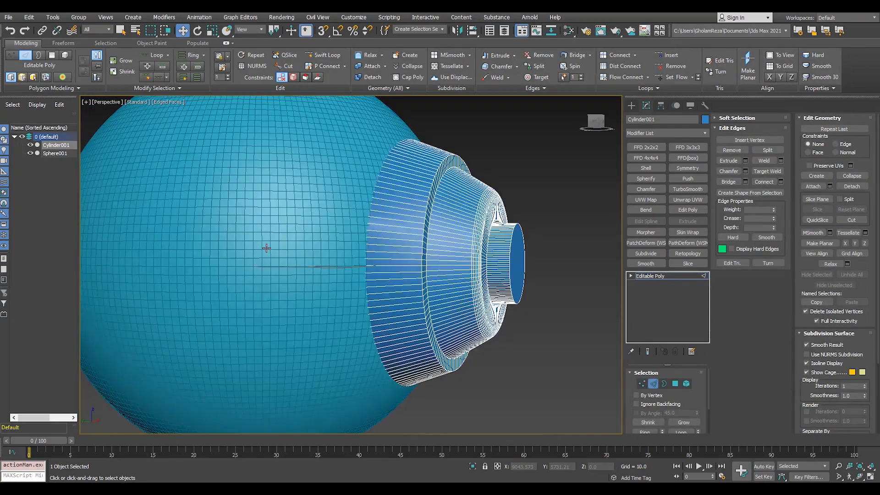
{"action": "key", "text": "F3"}
{"action": "scroll", "coordinate": [285, 276], "scroll_direction": "down", "scroll_amount": 2}
{"action": "key", "text": "3"}
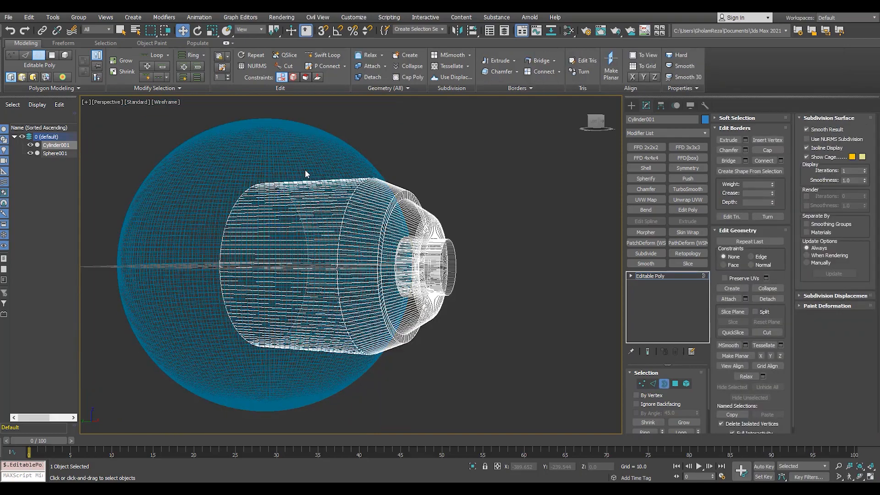
{"action": "mouse_move", "coordinate": [280, 249]}
{"action": "middle_mouse_down", "text": "alt"}
{"action": "mouse_move", "coordinate": [346, 251]}
{"action": "mouse_move", "coordinate": [216, 275]}
{"action": "mouse_move", "coordinate": [379, 283]}
{"action": "mouse_move", "coordinate": [305, 298]}
{"action": "middle_mouse_up", "text": "alt"}
{"action": "key", "text": "4"}
{"action": "left_click", "coordinate": [301, 247]}
{"action": "key", "text": "F3"}
{"action": "left_click", "coordinate": [571, 133]}
{"action": "key", "text": "F4"}
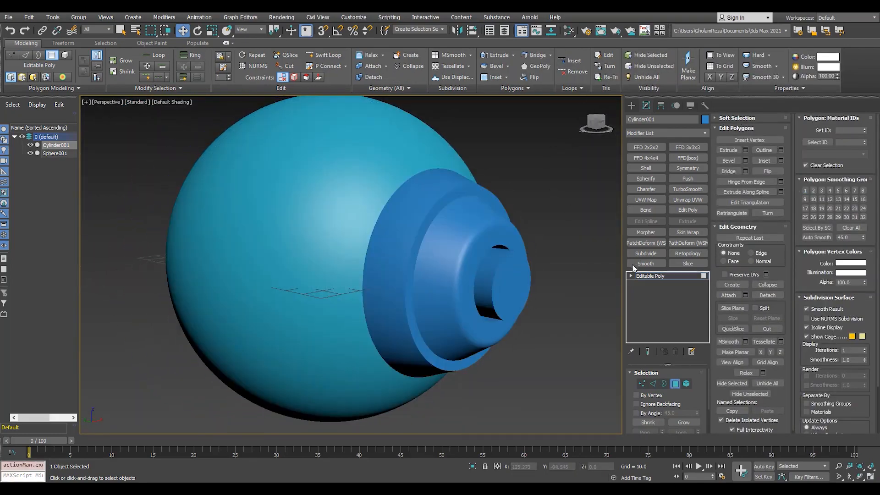
{"action": "left_click", "coordinate": [650, 276]}
Step: Create a small box in the front view over the upper middle of the cylinder's flat ring
{"action": "middle_click_drag", "start_coordinate": [404, 234], "coordinate": [348, 237], "text": "alt"}
{"action": "key", "text": "alt+w"}
{"action": "left_click", "coordinate": [482, 162]}
{"action": "key", "text": "alt+w"}
{"action": "scroll", "coordinate": [367, 242], "scroll_direction": "up", "scroll_amount": 4}
{"action": "left_click", "coordinate": [631, 106]}
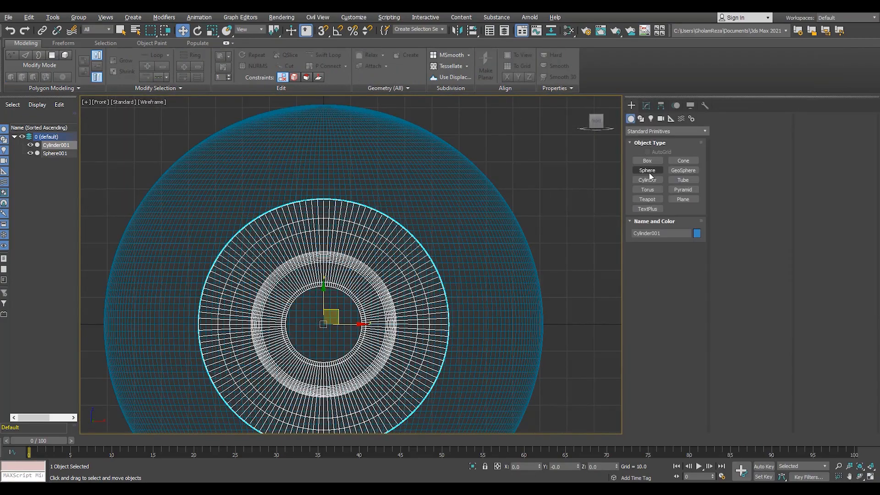
{"action": "key", "text": "F3"}
{"action": "scroll", "coordinate": [357, 234], "scroll_direction": "up", "scroll_amount": 8}
{"action": "key", "text": "F4"}
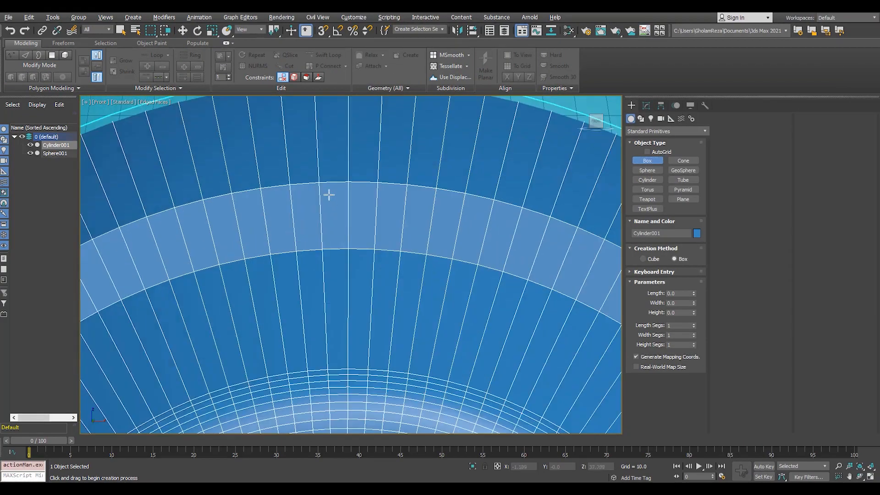
{"action": "left_click_drag", "start_coordinate": [306, 167], "coordinate": [360, 263]}
{"action": "key", "text": "w"}
Step: Move the box forward to about Y -78.9 so it sits on the cylinder's ring
{"action": "key", "text": "alt+w"}
{"action": "right_click", "coordinate": [426, 297]}
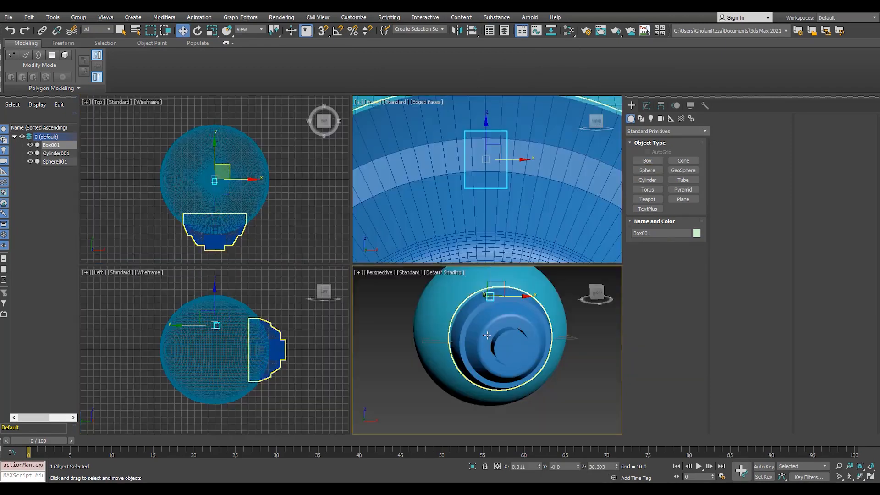
{"action": "key", "text": "alt+w"}
{"action": "middle_click_drag", "start_coordinate": [316, 120], "coordinate": [326, 147], "text": "alt"}
{"action": "left_click_drag", "start_coordinate": [374, 196], "coordinate": [398, 221]}
{"action": "key", "text": "F4"}
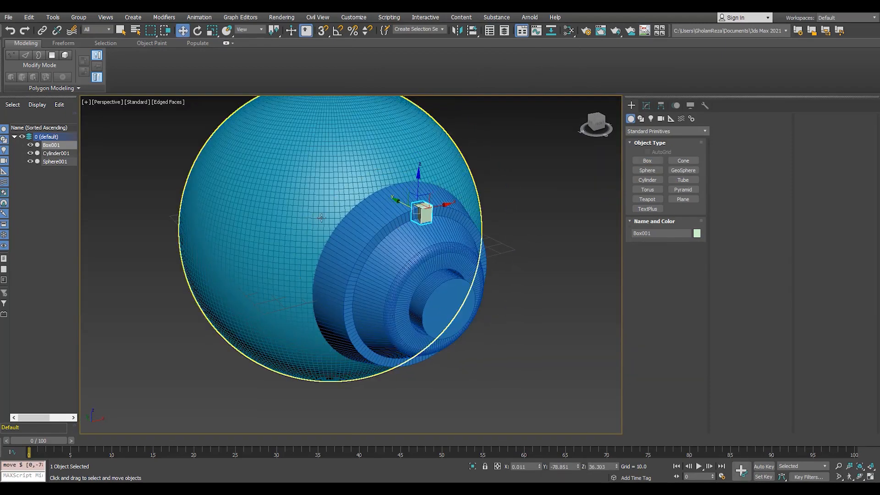
Step: Snap the box in the front view to the cylinder's vertical centreline at X 0
{"action": "key", "text": "alt+w"}
{"action": "right_click", "coordinate": [398, 219]}
{"action": "key", "text": "alt+w"}
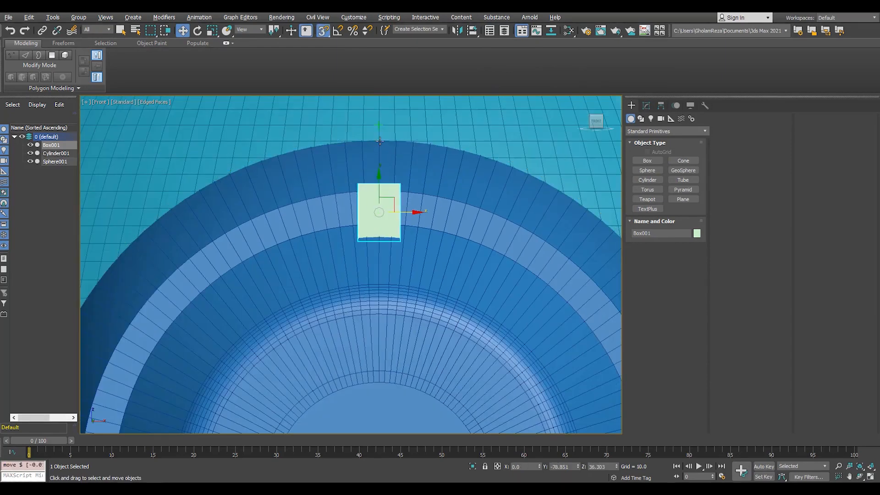
{"action": "key", "text": "s"}
Step: Convert the box to an editable poly and raise its bottom vertices to near the ring's inner edge
{"action": "scroll", "coordinate": [381, 208], "scroll_direction": "up", "scroll_amount": 5}
{"action": "key", "text": "1"}
{"action": "key", "text": "F3"}
{"action": "key", "text": "1"}
{"action": "left_click_drag", "start_coordinate": [515, 238], "coordinate": [216, 388]}
{"action": "key", "text": "F3"}
{"action": "left_click_drag", "start_coordinate": [374, 271], "coordinate": [374, 209]}
Step: Pull the box's rear polygon back into the cylinder's tapered wall, to about Y -71.7
{"action": "key", "text": "alt+w"}
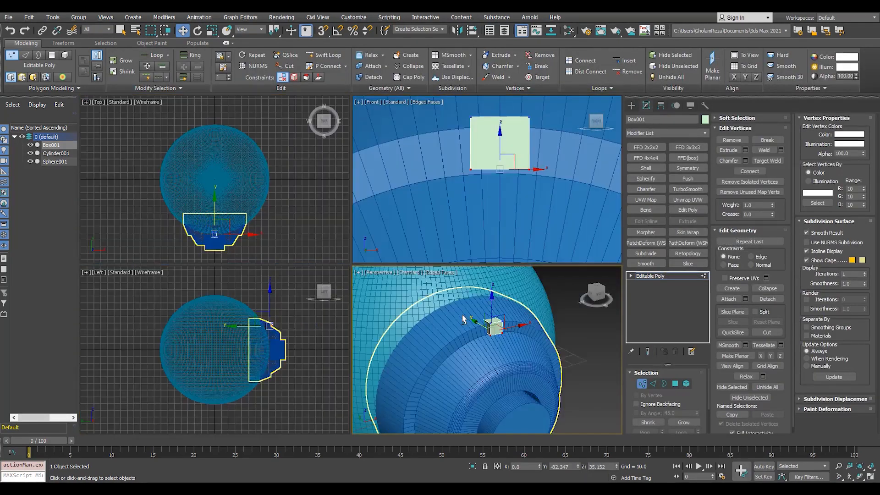
{"action": "right_click", "coordinate": [460, 298]}
{"action": "key", "text": "alt+w"}
{"action": "middle_click_drag", "start_coordinate": [470, 286], "coordinate": [430, 275], "text": "alt"}
{"action": "scroll", "coordinate": [344, 199], "scroll_direction": "up", "scroll_amount": 5}
{"action": "middle_click_drag", "start_coordinate": [364, 245], "coordinate": [381, 241], "text": "alt"}
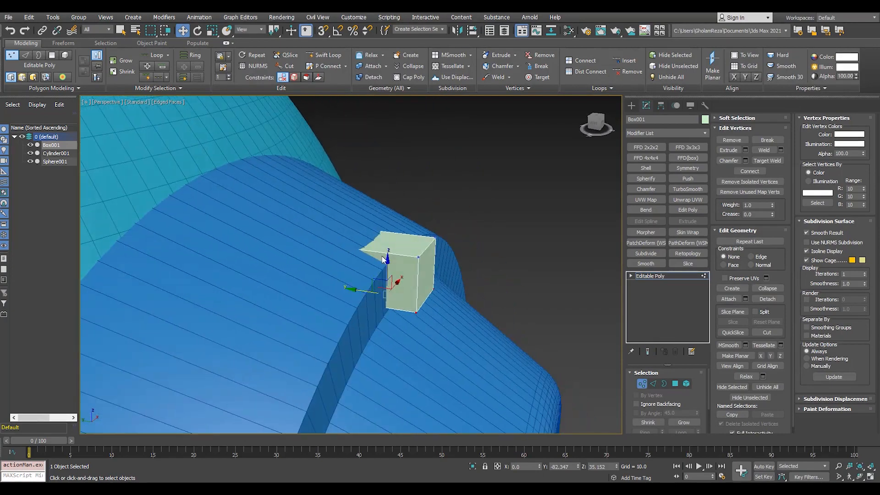
{"action": "key", "text": "4"}
{"action": "left_click", "coordinate": [384, 239]}
{"action": "middle_click_drag", "start_coordinate": [330, 253], "coordinate": [361, 257], "text": "alt"}
{"action": "key", "text": "F3"}
{"action": "left_click", "coordinate": [348, 262]}
{"action": "key", "text": "F3"}
{"action": "middle_click_drag", "start_coordinate": [280, 275], "coordinate": [410, 253], "text": "alt"}
{"action": "left_click", "coordinate": [375, 248]}
{"action": "key", "text": "F3"}
{"action": "left_click", "coordinate": [306, 262]}
{"action": "key", "text": "F3"}
{"action": "middle_click_drag", "start_coordinate": [255, 293], "coordinate": [284, 280], "text": "alt"}
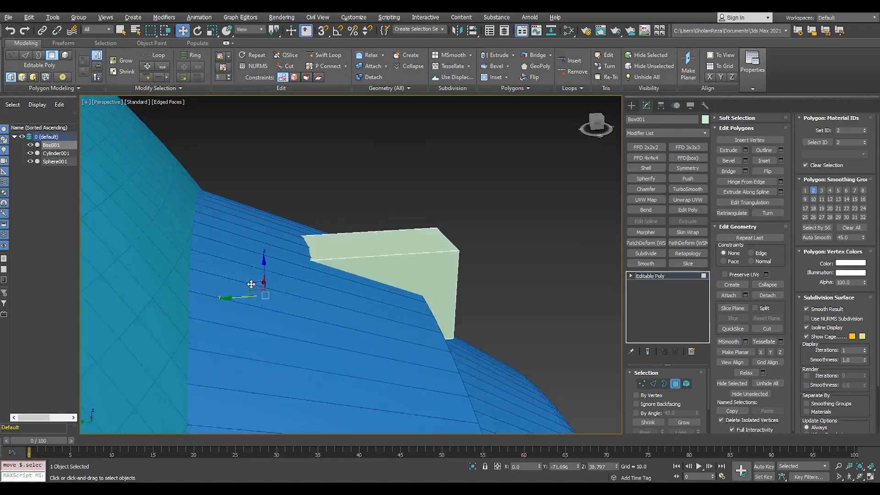
Step: Raise the box's top polygon by about 1.4 and leave polygon editing
{"action": "left_click", "coordinate": [341, 246]}
{"action": "left_click_drag", "start_coordinate": [360, 209], "coordinate": [359, 201]}
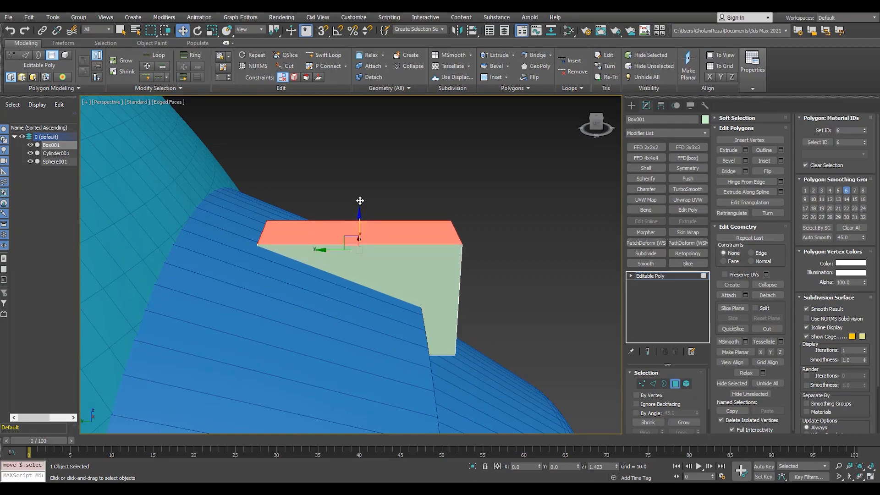
{"action": "scroll", "coordinate": [360, 201], "scroll_direction": "down", "scroll_amount": 4}
{"action": "middle_click_drag", "start_coordinate": [358, 215], "coordinate": [229, 213], "text": "alt"}
{"action": "left_click", "coordinate": [639, 277]}
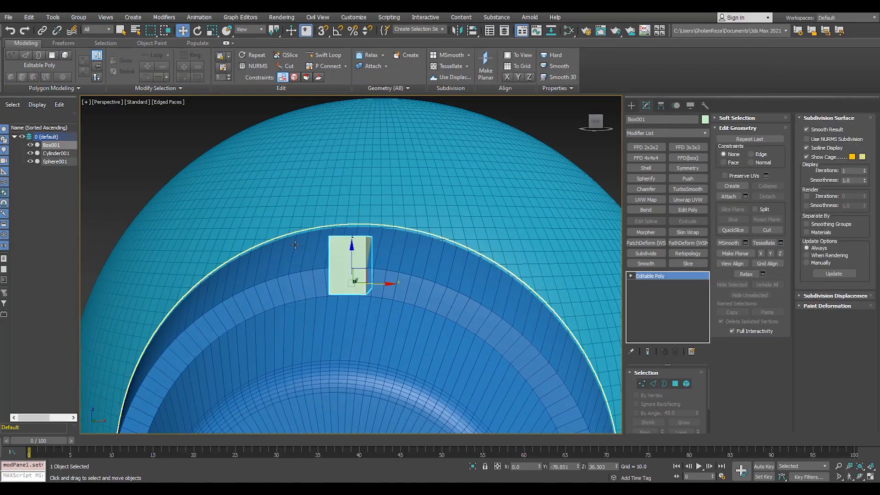
Step: Align only the box's pivot to the centre of the cylinder, working in the front view
{"action": "scroll", "coordinate": [320, 243], "scroll_direction": "down", "scroll_amount": 4}
{"action": "key", "text": "alt+w"}
{"action": "middle_click", "coordinate": [403, 181]}
{"action": "key", "text": "alt+w"}
{"action": "scroll", "coordinate": [404, 181], "scroll_direction": "down", "scroll_amount": 7}
{"action": "left_click", "coordinate": [660, 106]}
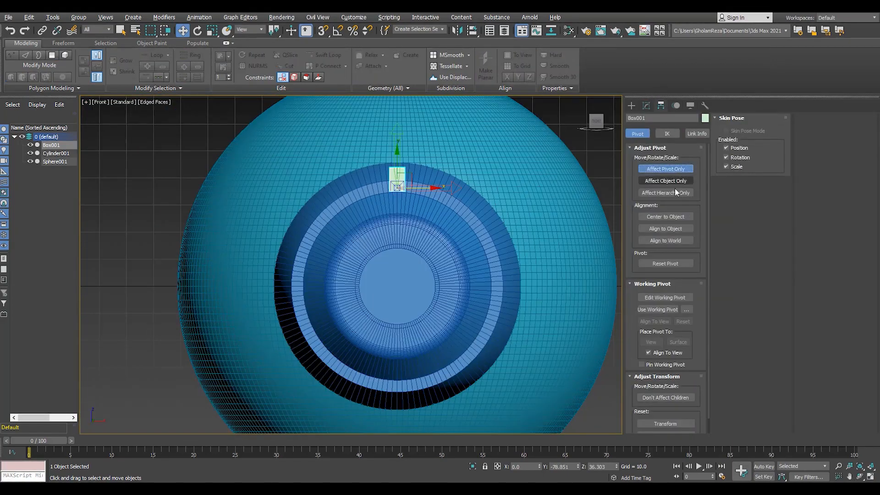
{"action": "left_click", "coordinate": [475, 32]}
{"action": "left_click", "coordinate": [438, 232]}
{"action": "left_click", "coordinate": [680, 171]}
{"action": "key", "text": "e"}
{"action": "scroll", "coordinate": [394, 289], "scroll_direction": "up", "scroll_amount": 2}
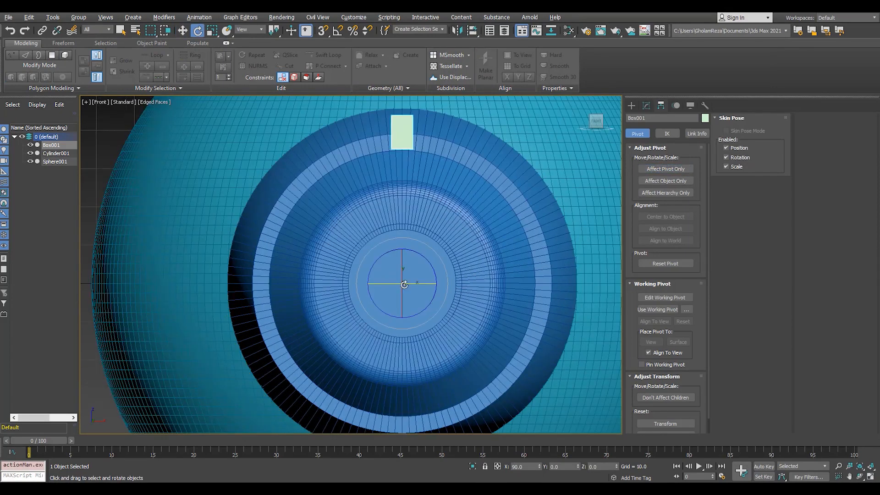
Step: With angle snap on, rotate-clone the box around the cylinder at 45° intervals as seven instances
{"action": "mouse_move", "coordinate": [404, 262]}
{"action": "left_mouse_down", "text": "shift"}
{"action": "mouse_move", "coordinate": [410, 258]}
{"action": "mouse_move", "coordinate": [397, 255]}
{"action": "left_mouse_up", "text": "shift"}
{"action": "left_click", "coordinate": [477, 286]}
{"action": "key", "text": "a"}
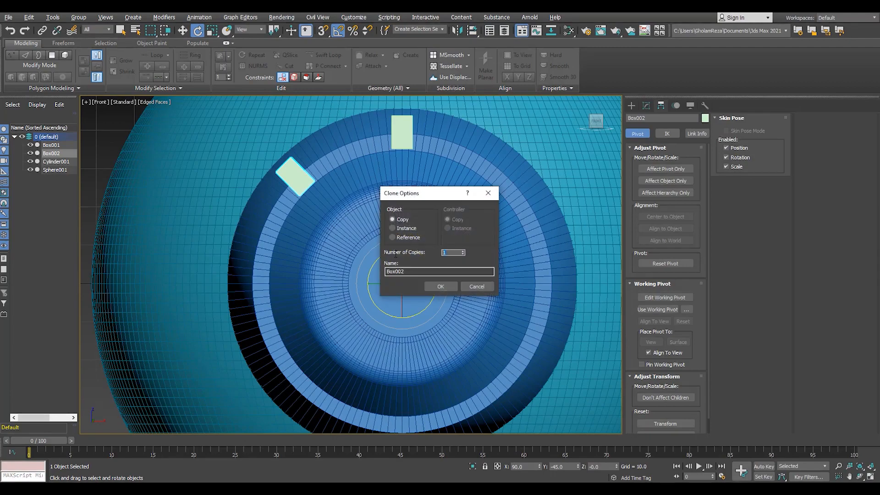
{"action": "left_click", "coordinate": [398, 228]}
{"action": "key", "text": "Return"}
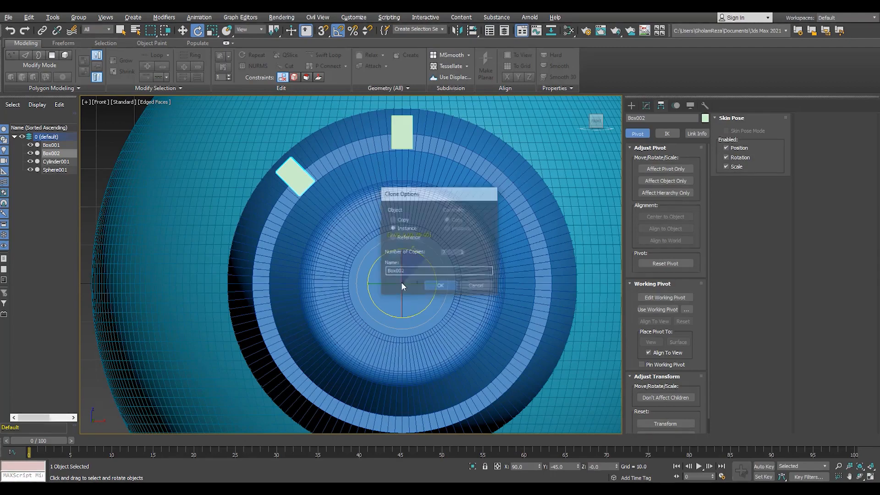
Step: Look over the ring of blocks in the perspective view and select the top block, Box001, for modification
{"action": "key", "text": "alt+w"}
{"action": "middle_click", "coordinate": [453, 325]}
{"action": "key", "text": "alt+w"}
{"action": "left_click", "coordinate": [527, 293]}
{"action": "middle_click_drag", "start_coordinate": [390, 285], "coordinate": [422, 321], "text": "alt"}
{"action": "scroll", "coordinate": [389, 312], "scroll_direction": "down", "scroll_amount": 3}
{"action": "middle_click_drag", "start_coordinate": [349, 312], "coordinate": [377, 262], "text": "alt"}
{"action": "scroll", "coordinate": [377, 262], "scroll_direction": "up", "scroll_amount": 5}
{"action": "left_click", "coordinate": [422, 246]}
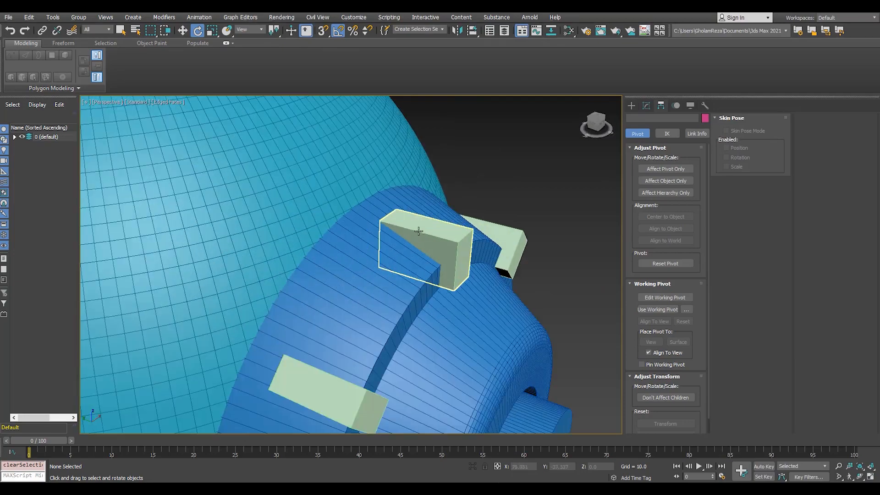
{"action": "scroll", "coordinate": [422, 246], "scroll_direction": "down", "scroll_amount": 5}
{"action": "left_click", "coordinate": [452, 215]}
{"action": "middle_click_drag", "start_coordinate": [440, 229], "coordinate": [337, 249], "text": "alt"}
{"action": "scroll", "coordinate": [337, 250], "scroll_direction": "up", "scroll_amount": 3}
{"action": "scroll", "coordinate": [338, 231], "scroll_direction": "up", "scroll_amount": 2}
{"action": "left_click", "coordinate": [342, 206]}
{"action": "left_click", "coordinate": [647, 105]}
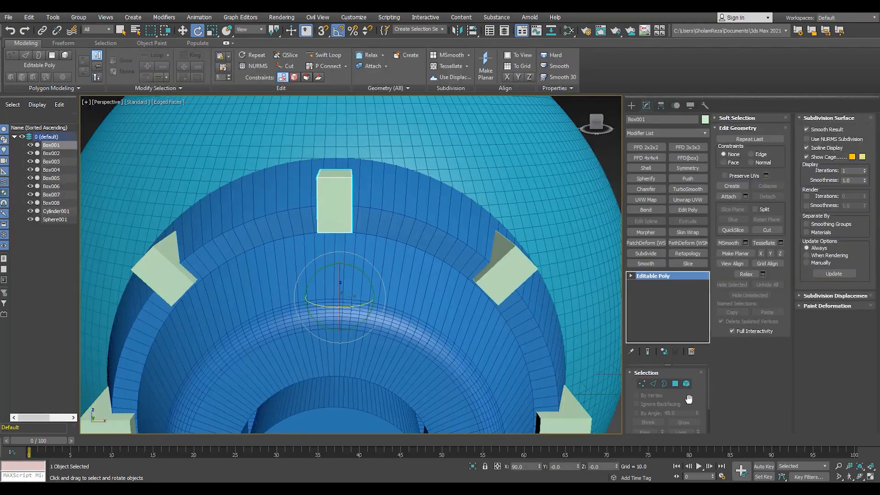
{"action": "middle_click_drag", "start_coordinate": [400, 229], "coordinate": [374, 218], "text": "alt"}
{"action": "key", "text": "4"}
{"action": "double_click", "coordinate": [331, 193]}
{"action": "scroll", "coordinate": [331, 192], "scroll_direction": "up", "scroll_amount": 3}
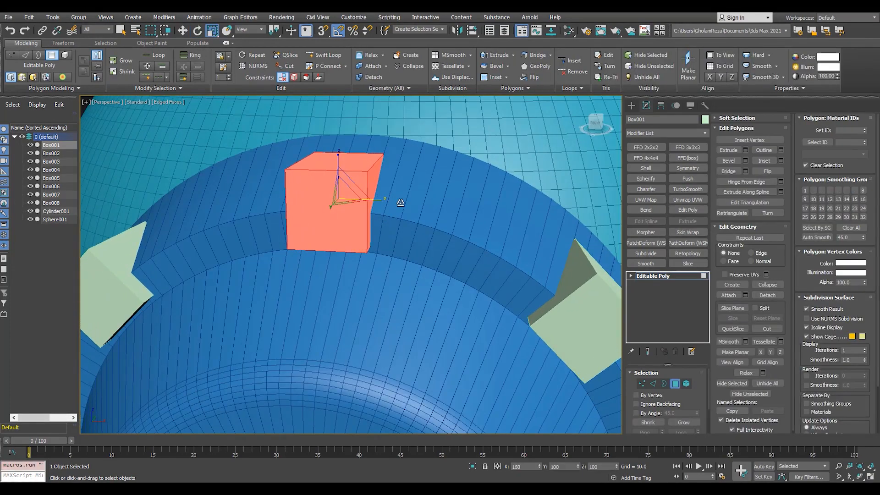
{"action": "left_click", "coordinate": [660, 277]}
Step: Clone the top block in place as an independent copy
{"action": "key", "text": "ctrl+v"}
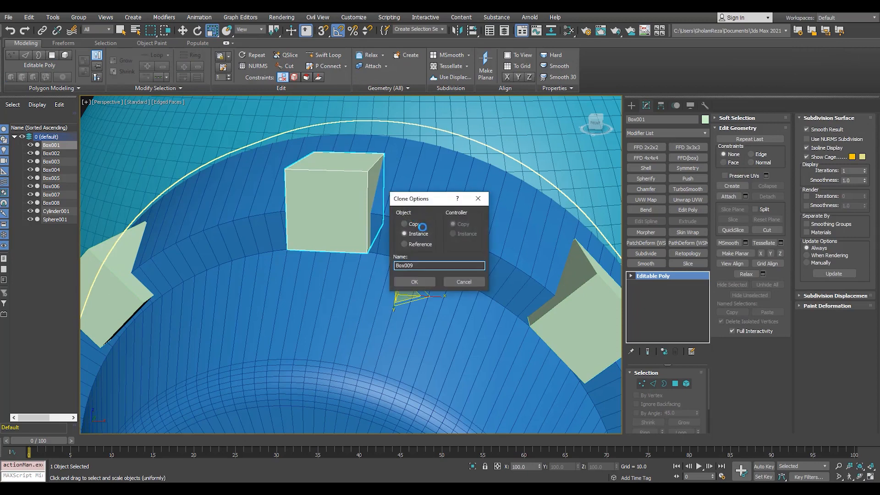
{"action": "left_click", "coordinate": [426, 284]}
{"action": "scroll", "coordinate": [355, 220], "scroll_direction": "down", "scroll_amount": 3}
{"action": "scroll", "coordinate": [368, 233], "scroll_direction": "up", "scroll_amount": 6}
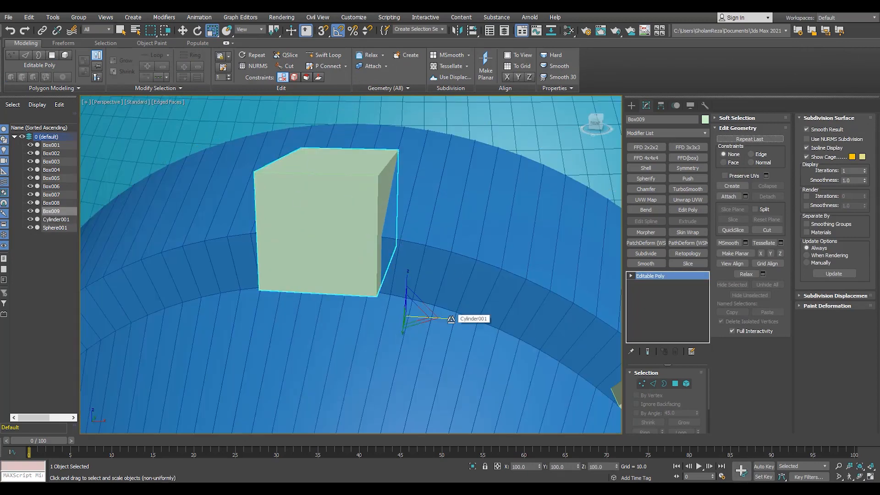
Step: Scale all the copied block's polygons slightly narrower in width and lower its top polygon to about Z 42.6
{"action": "key", "text": "4"}
{"action": "left_click_drag", "start_coordinate": [375, 215], "coordinate": [368, 216]}
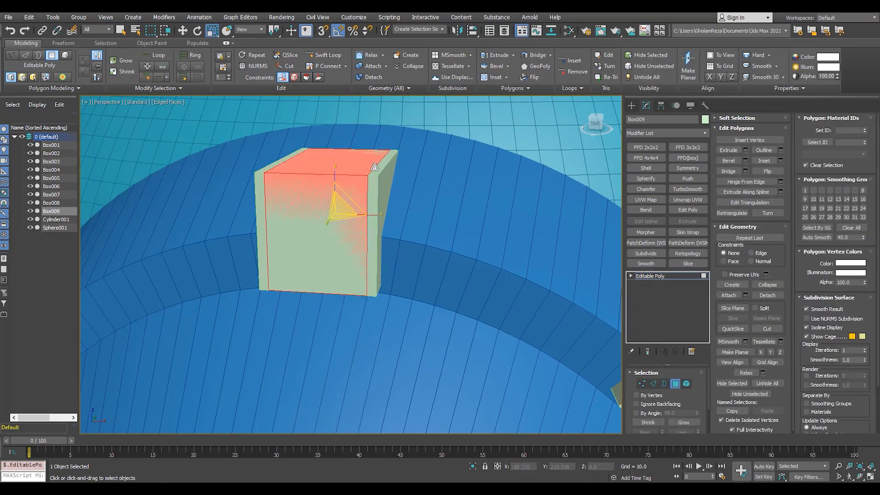
{"action": "left_click", "coordinate": [361, 161]}
{"action": "middle_click_drag", "start_coordinate": [359, 167], "coordinate": [278, 172], "text": "alt"}
{"action": "scroll", "coordinate": [357, 151], "scroll_direction": "up", "scroll_amount": 3}
{"action": "key", "text": "w"}
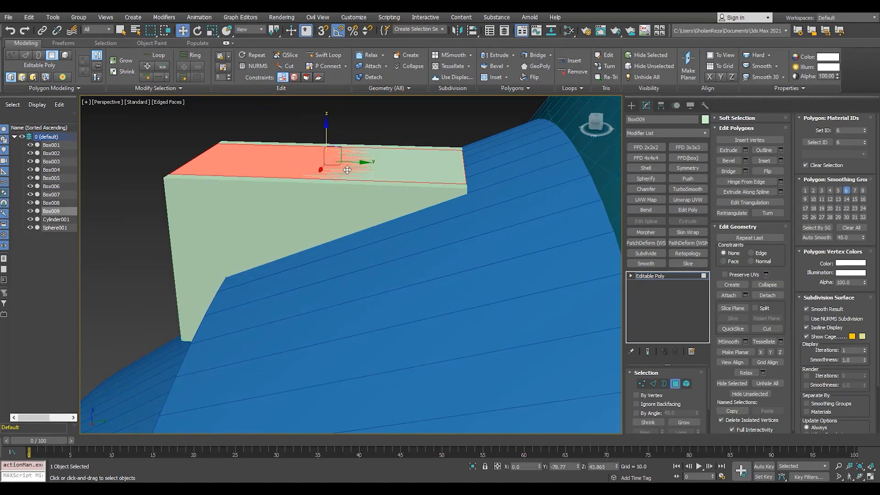
{"action": "left_click_drag", "start_coordinate": [326, 135], "coordinate": [335, 157]}
{"action": "key", "text": "F3"}
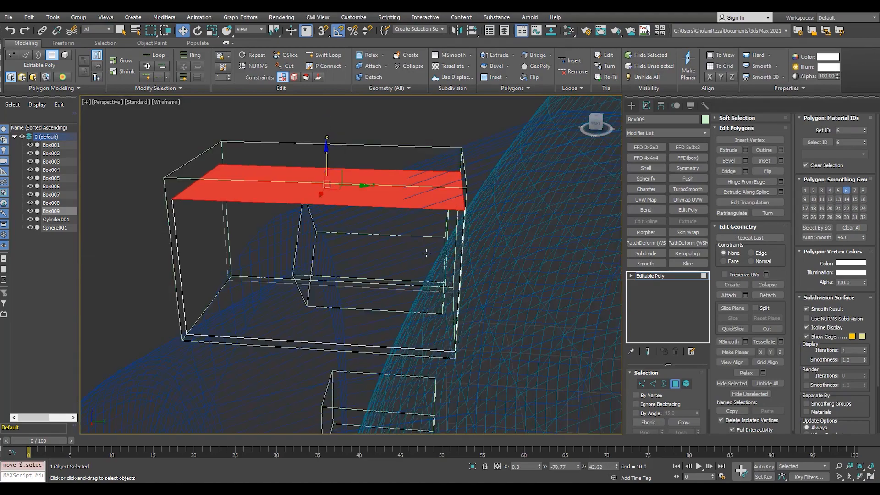
Step: Move the copied block's rear polygon slightly inward, to about Y -72.3
{"action": "middle_click_drag", "start_coordinate": [427, 253], "coordinate": [390, 262], "text": "alt"}
{"action": "left_click", "coordinate": [442, 277]}
{"action": "middle_click_drag", "start_coordinate": [442, 277], "coordinate": [465, 277], "text": "alt"}
{"action": "left_click_drag", "start_coordinate": [475, 280], "coordinate": [464, 281]}
Step: Pull the copied block's front polygon forward by about 8.2 so it projects beyond the original block
{"action": "middle_click_drag", "start_coordinate": [192, 276], "coordinate": [268, 287], "text": "alt"}
{"action": "scroll", "coordinate": [268, 286], "scroll_direction": "down", "scroll_amount": 3}
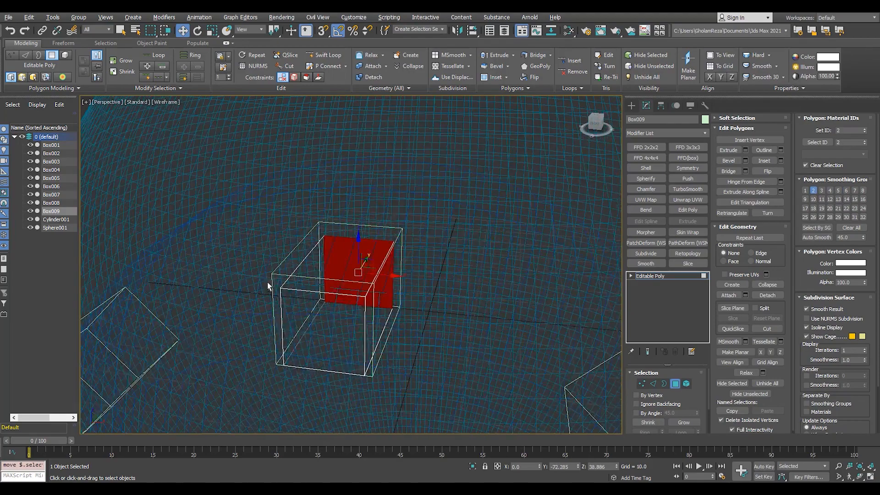
{"action": "left_click", "coordinate": [323, 317]}
{"action": "key", "text": "F3"}
{"action": "scroll", "coordinate": [329, 316], "scroll_direction": "down", "scroll_amount": 3}
{"action": "mouse_move", "coordinate": [329, 316]}
{"action": "middle_mouse_down"}
{"action": "mouse_move", "coordinate": [315, 235]}
{"action": "mouse_move", "coordinate": [360, 230]}
{"action": "middle_mouse_up"}
{"action": "scroll", "coordinate": [360, 231], "scroll_direction": "up", "scroll_amount": 5}
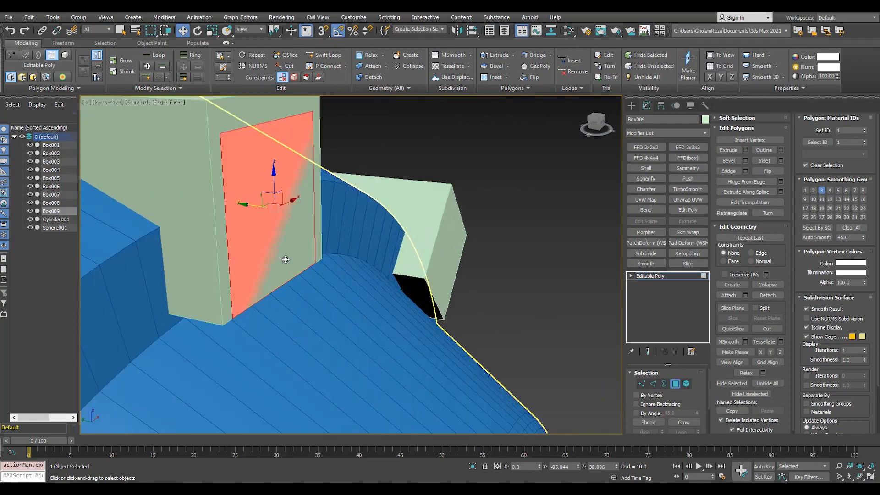
{"action": "mouse_move", "coordinate": [286, 260]}
{"action": "middle_mouse_down", "text": "alt"}
{"action": "mouse_move", "coordinate": [295, 230]}
{"action": "mouse_move", "coordinate": [278, 248]}
{"action": "middle_mouse_up", "text": "alt"}
{"action": "scroll", "coordinate": [295, 231], "scroll_direction": "down", "scroll_amount": 4}
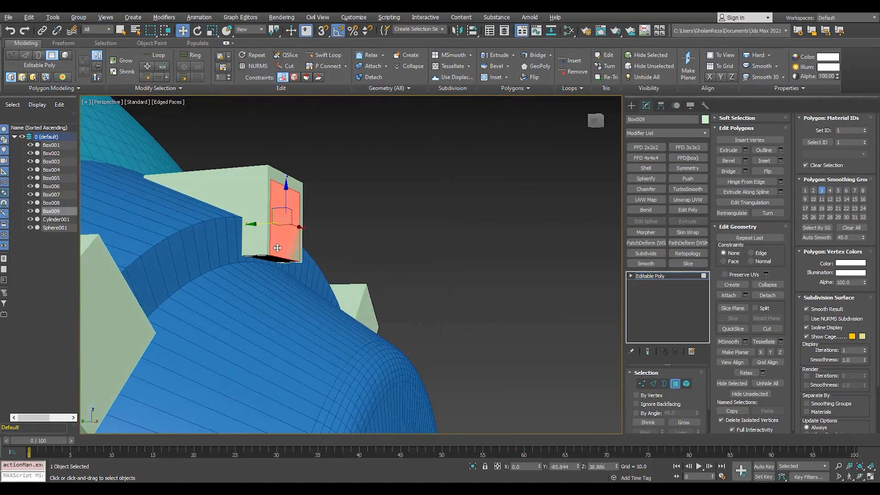
{"action": "scroll", "coordinate": [275, 253], "scroll_direction": "up", "scroll_amount": 2}
{"action": "middle_click_drag", "start_coordinate": [266, 212], "coordinate": [248, 229], "text": "alt"}
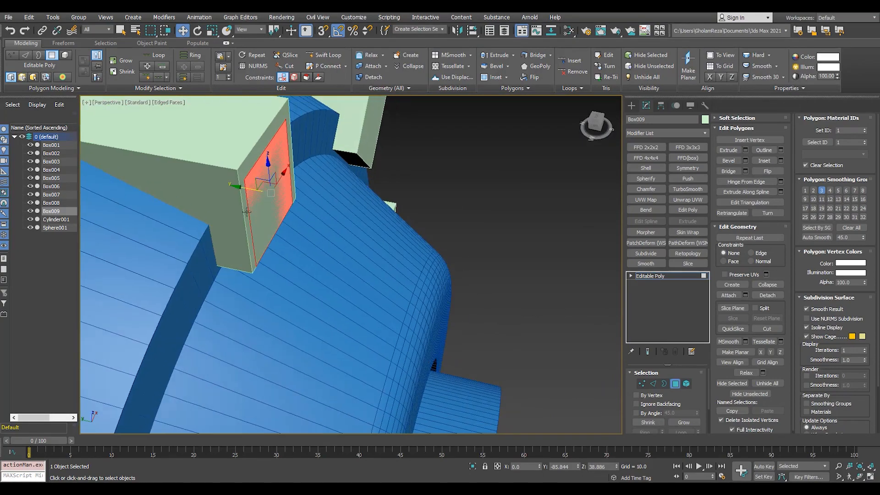
{"action": "left_click_drag", "start_coordinate": [243, 189], "coordinate": [358, 266]}
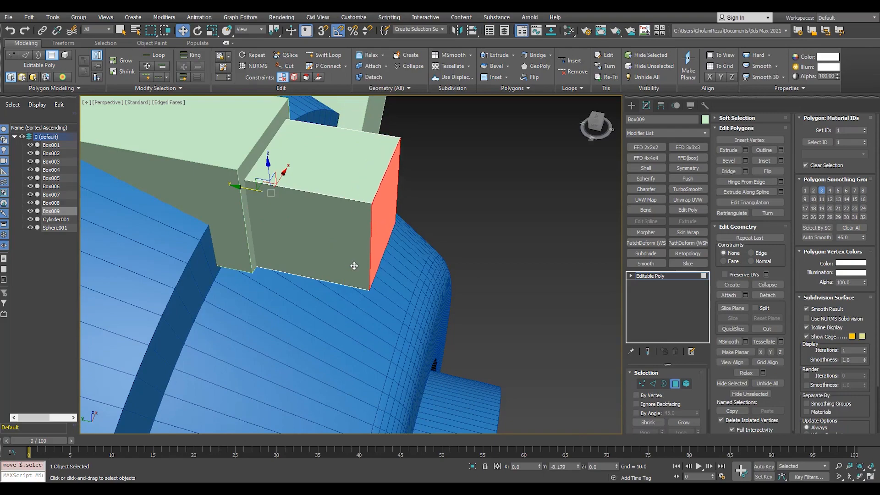
Step: Chamfer the projecting block's upper front edge with an amount of about 9.0 and 13 segments
{"action": "middle_click_drag", "start_coordinate": [354, 266], "coordinate": [363, 210], "text": "alt"}
{"action": "key", "text": "2"}
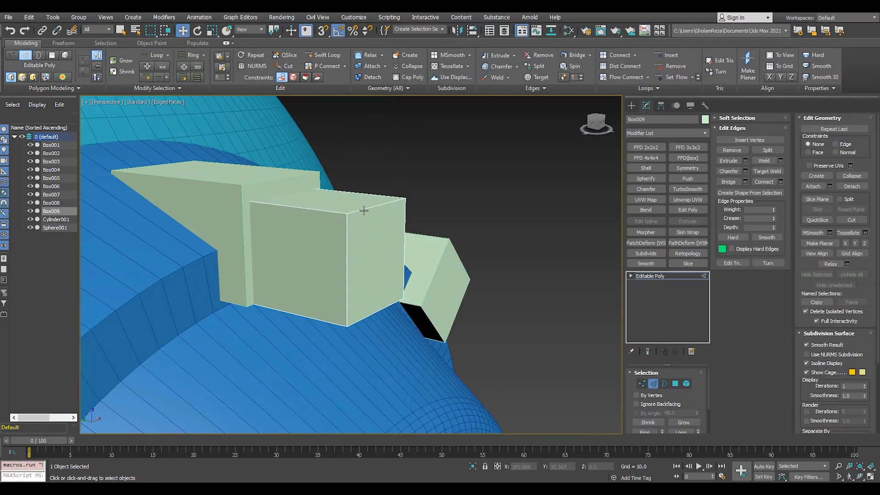
{"action": "left_click", "coordinate": [745, 171]}
{"action": "left_click_drag", "start_coordinate": [357, 283], "coordinate": [365, 250]}
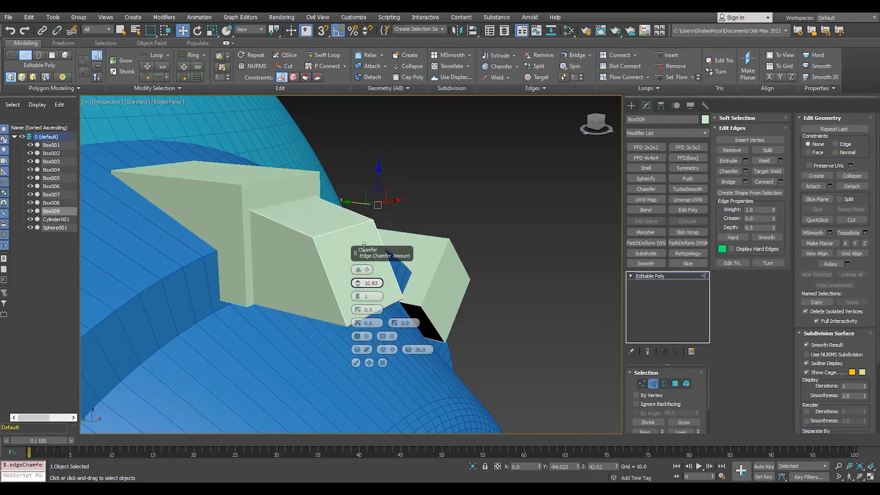
{"action": "key", "text": "F3"}
{"action": "key", "text": "F3"}
{"action": "left_click_drag", "start_coordinate": [359, 297], "coordinate": [360, 296]}
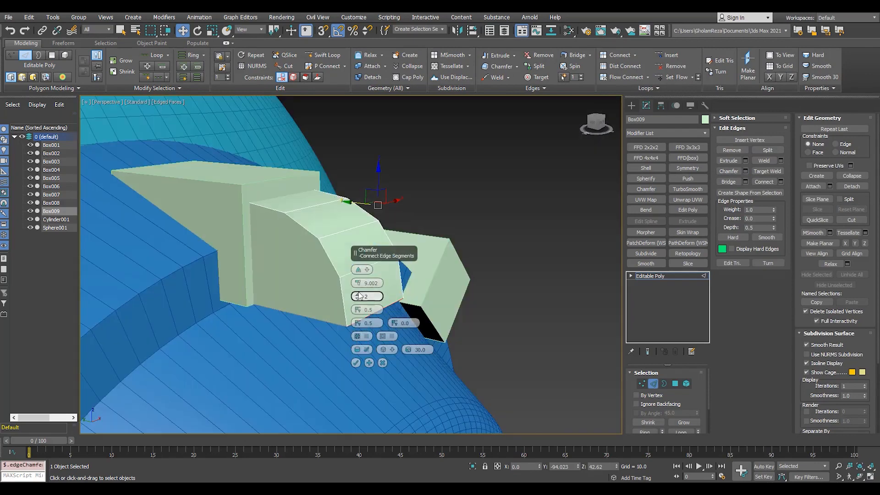
{"action": "middle_click_drag", "start_coordinate": [297, 280], "coordinate": [215, 275]}
{"action": "left_click_drag", "start_coordinate": [359, 298], "coordinate": [359, 297]}
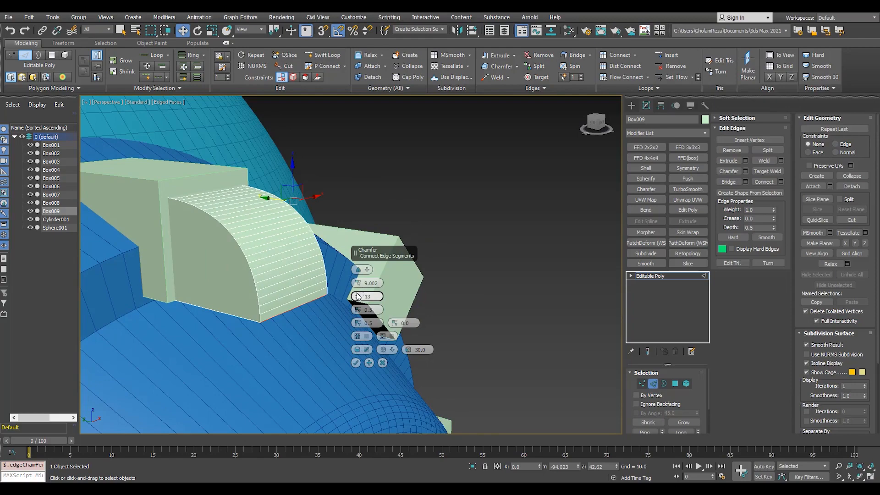
{"action": "left_click", "coordinate": [355, 362]}
Step: Weld the rounded block's vertices, check its bottom polygon, and leave polygon editing
{"action": "middle_click_drag", "start_coordinate": [209, 285], "coordinate": [329, 274], "text": "alt"}
{"action": "key", "text": "4"}
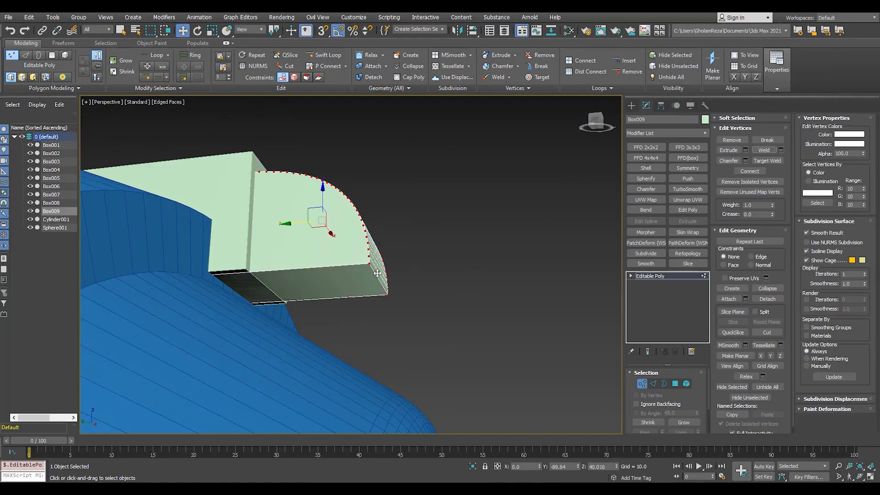
{"action": "key", "text": "F3"}
{"action": "left_click", "coordinate": [298, 280]}
{"action": "scroll", "coordinate": [278, 307], "scroll_direction": "down", "scroll_amount": 5}
{"action": "key", "text": "F3"}
{"action": "middle_click_drag", "start_coordinate": [250, 304], "coordinate": [321, 278], "text": "alt"}
{"action": "scroll", "coordinate": [260, 291], "scroll_direction": "up", "scroll_amount": 4}
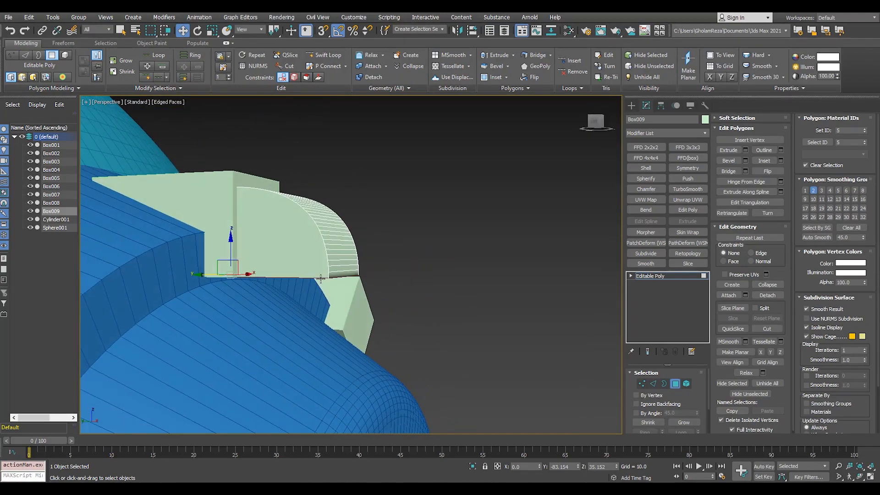
{"action": "left_click", "coordinate": [678, 278]}
Step: Try lowering all the rounded block's polygons by about 2.2, and undo the move
{"action": "scroll", "coordinate": [256, 265], "scroll_direction": "down", "scroll_amount": 3}
{"action": "key", "text": "4"}
{"action": "double_click", "coordinate": [282, 221]}
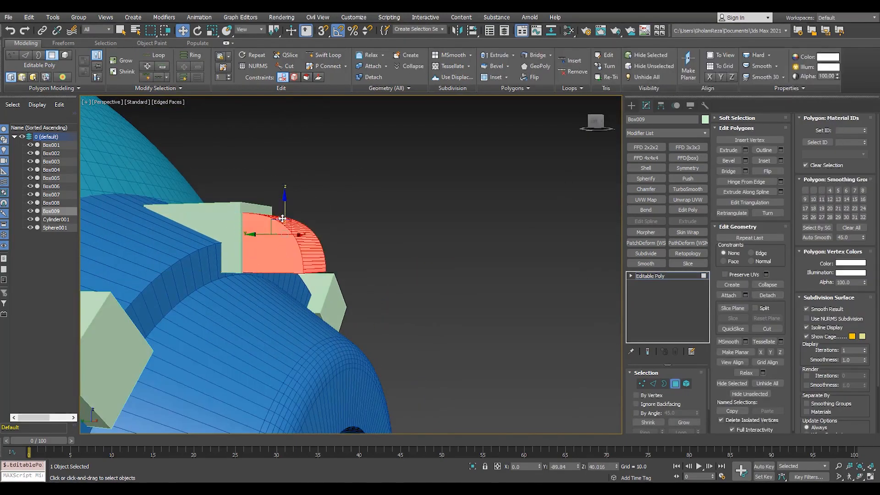
{"action": "left_click_drag", "start_coordinate": [285, 218], "coordinate": [286, 227]}
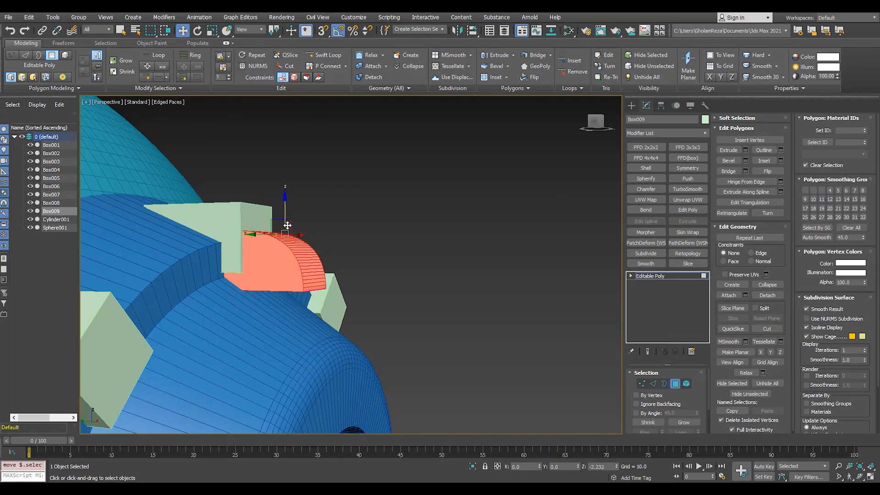
{"action": "key", "text": "ctrl+z"}
Step: Bevel the rounded block's bottom polygon with height 10 and outline 0, and leave polygon editing
{"action": "mouse_move", "coordinate": [275, 239]}
{"action": "middle_mouse_down", "text": "alt"}
{"action": "mouse_move", "coordinate": [208, 248]}
{"action": "mouse_move", "coordinate": [268, 224]}
{"action": "middle_mouse_up", "text": "alt"}
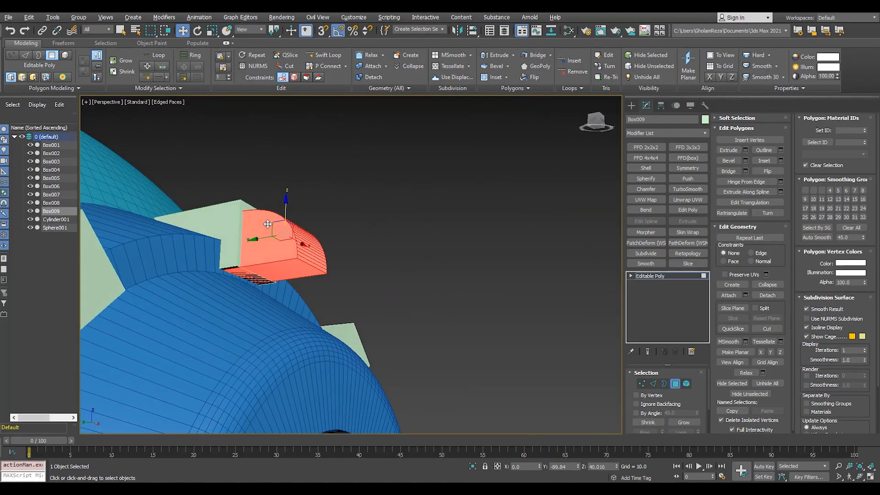
{"action": "left_click", "coordinate": [291, 270]}
{"action": "key", "text": "ctrl+shift+b"}
{"action": "middle_click_drag", "start_coordinate": [282, 297], "coordinate": [346, 318], "text": "alt"}
{"action": "right_click", "coordinate": [352, 297]}
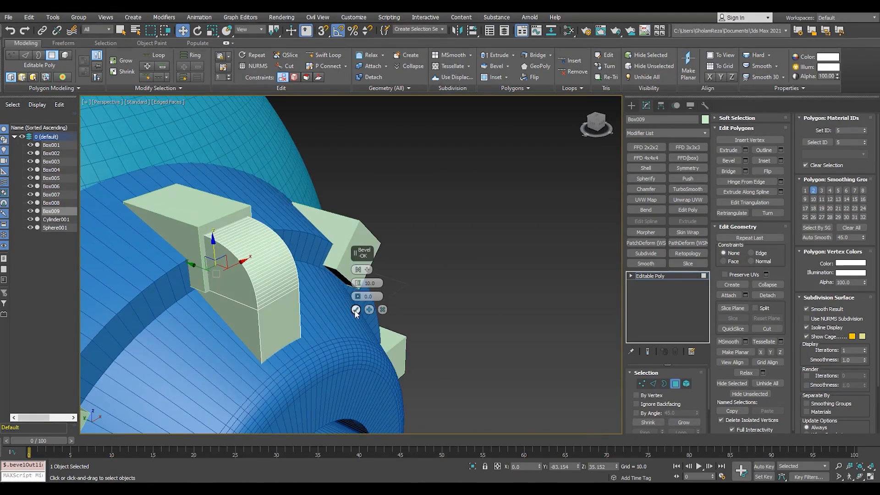
{"action": "left_click", "coordinate": [356, 310]}
{"action": "scroll", "coordinate": [413, 324], "scroll_direction": "down", "scroll_amount": 3}
{"action": "left_click", "coordinate": [418, 324]}
{"action": "middle_click_drag", "start_coordinate": [414, 317], "coordinate": [249, 273], "text": "alt"}
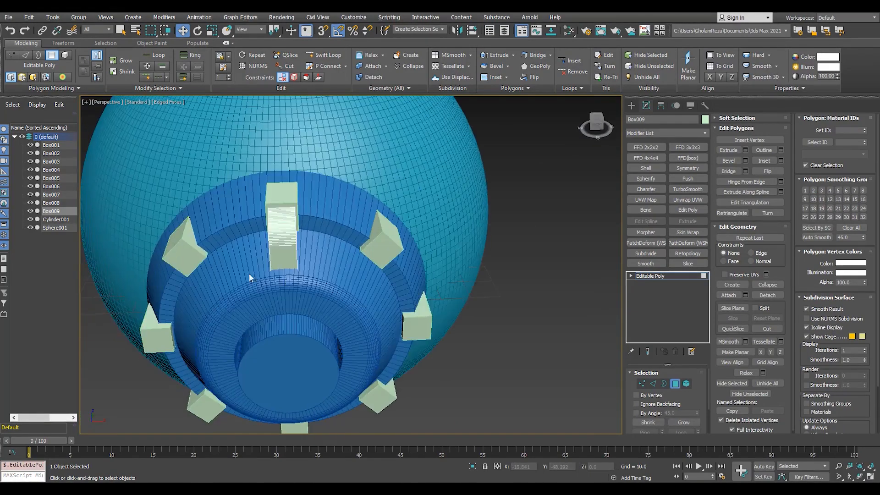
{"action": "scroll", "coordinate": [273, 224], "scroll_direction": "up", "scroll_amount": 5}
{"action": "middle_click_drag", "start_coordinate": [312, 230], "coordinate": [259, 255], "text": "alt"}
{"action": "left_click", "coordinate": [641, 276]}
Step: In the front view, rotate-clone the rounded block around the ring every 45° as seven instances
{"action": "middle_click_drag", "start_coordinate": [349, 252], "coordinate": [372, 236], "text": "alt"}
{"action": "key", "text": "F3"}
{"action": "key", "text": "F3"}
{"action": "scroll", "coordinate": [317, 233], "scroll_direction": "down", "scroll_amount": 5}
{"action": "scroll", "coordinate": [372, 236], "scroll_direction": "down", "scroll_amount": 3}
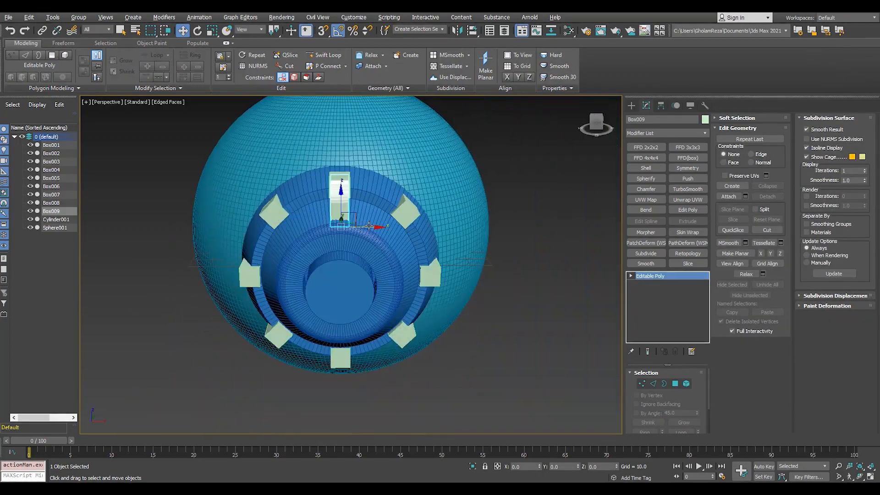
{"action": "key", "text": "alt+w"}
{"action": "middle_click", "coordinate": [379, 252]}
{"action": "key", "text": "alt+w"}
{"action": "scroll", "coordinate": [380, 253], "scroll_direction": "up", "scroll_amount": 5}
{"action": "key", "text": "e"}
{"action": "left_click_drag", "start_coordinate": [380, 253], "coordinate": [347, 253], "text": "shift"}
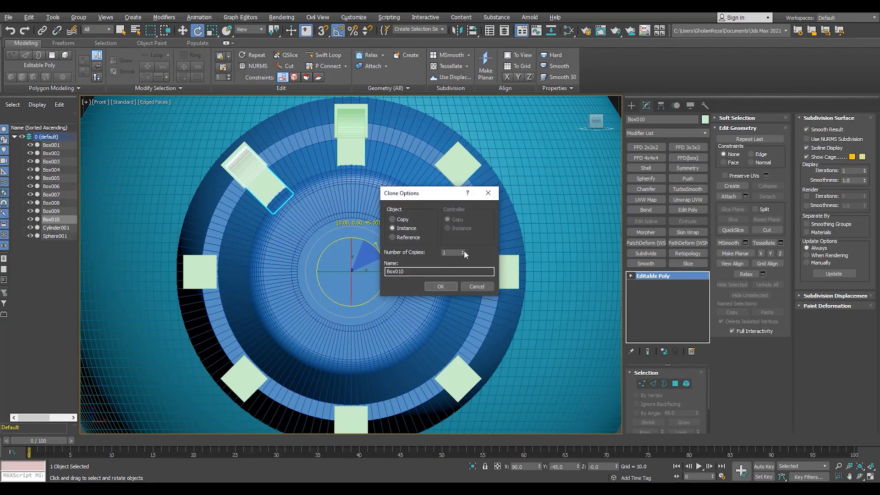
{"action": "left_click", "coordinate": [445, 286]}
Step: Deselect everything and inspect the finished ring of blocks in the perspective view with edged faces off
{"action": "key", "text": "alt+w"}
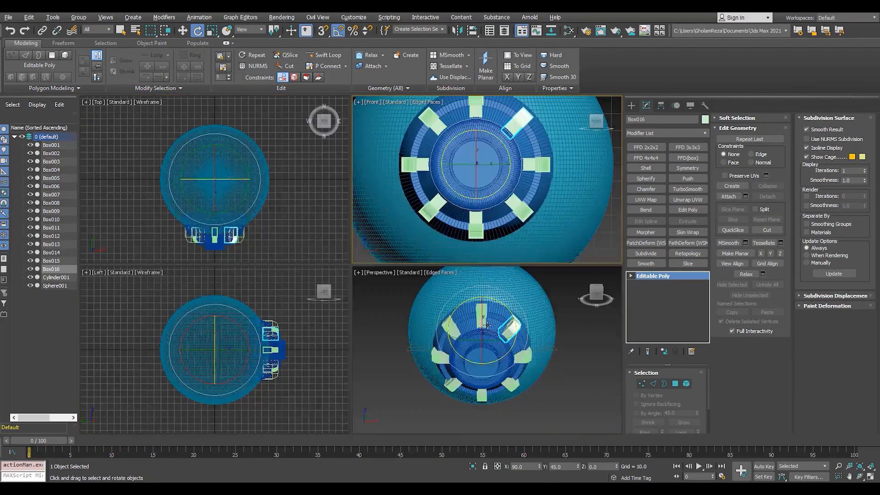
{"action": "middle_click", "coordinate": [459, 317]}
{"action": "key", "text": "alt+w"}
{"action": "scroll", "coordinate": [480, 329], "scroll_direction": "down", "scroll_amount": 2}
{"action": "left_click", "coordinate": [480, 330]}
{"action": "mouse_move", "coordinate": [367, 250]}
{"action": "middle_mouse_down", "text": "alt"}
{"action": "mouse_move", "coordinate": [411, 234]}
{"action": "mouse_move", "coordinate": [430, 239]}
{"action": "middle_mouse_up", "text": "alt"}
{"action": "scroll", "coordinate": [411, 234], "scroll_direction": "up", "scroll_amount": 3}
{"action": "key", "text": "F4"}
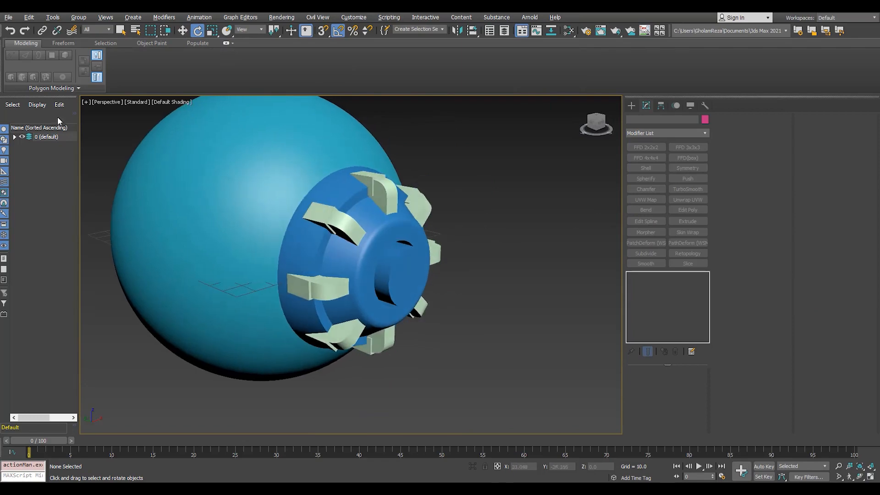
{"action": "scroll", "coordinate": [317, 284], "scroll_direction": "down", "scroll_amount": 2}
{"action": "middle_click_drag", "start_coordinate": [328, 281], "coordinate": [315, 292], "text": "alt"}
{"action": "scroll", "coordinate": [314, 292], "scroll_direction": "up", "scroll_amount": 2}
Step: In the top view, create a cylinder about 23.7 in radius and 32.3 high beside the sphere
{"action": "key", "text": "alt+w"}
{"action": "middle_click", "coordinate": [249, 197]}
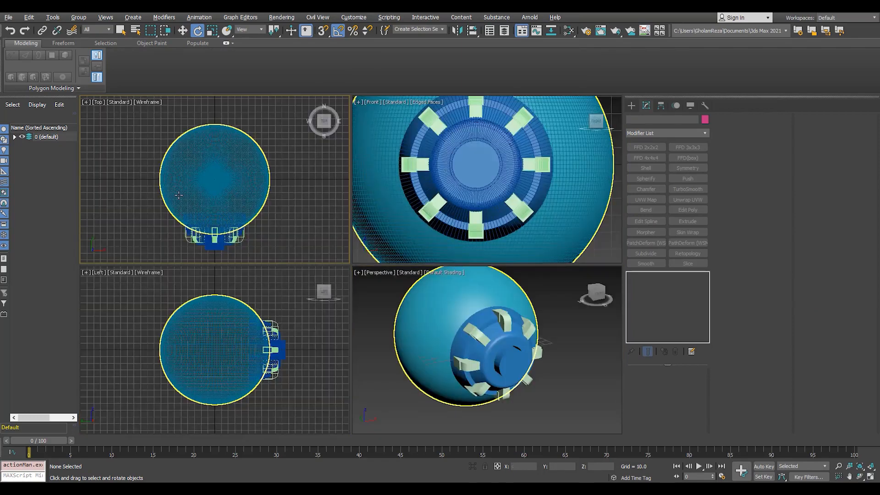
{"action": "key", "text": "alt+w"}
{"action": "scroll", "coordinate": [407, 193], "scroll_direction": "up", "scroll_amount": 2}
{"action": "middle_click_drag", "start_coordinate": [407, 194], "coordinate": [615, 145]}
{"action": "left_click", "coordinate": [631, 105]}
{"action": "left_click", "coordinate": [647, 180]}
{"action": "scroll", "coordinate": [201, 272], "scroll_direction": "up", "scroll_amount": 2}
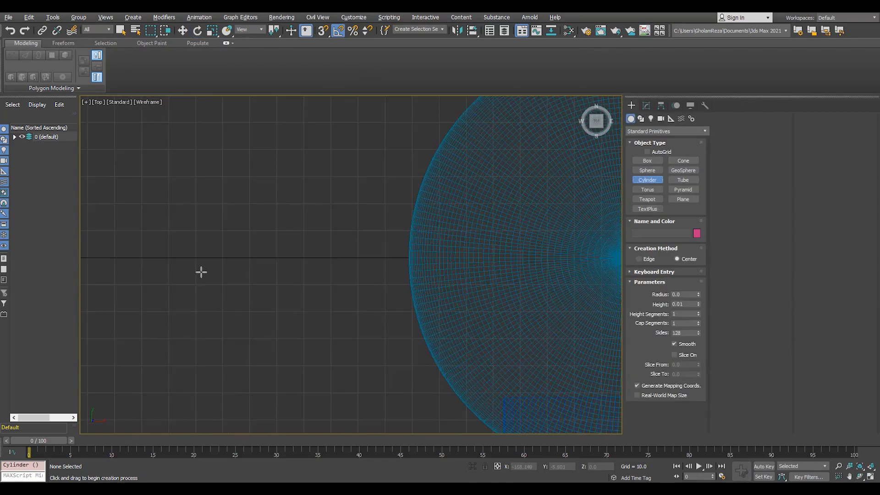
{"action": "key", "text": "w"}
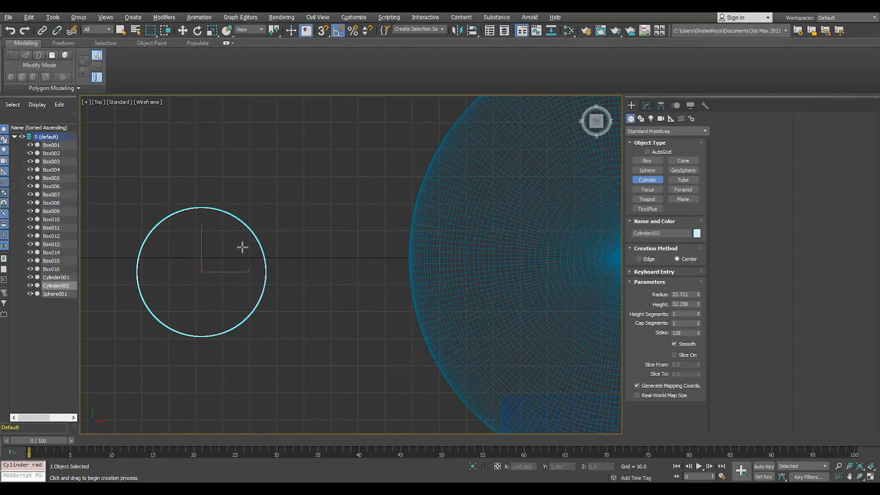
Step: Place the new cylinder at X -160, Y 0 and convert it to an editable poly
{"action": "key", "text": "s"}
{"action": "middle_click_drag", "start_coordinate": [229, 279], "coordinate": [255, 281]}
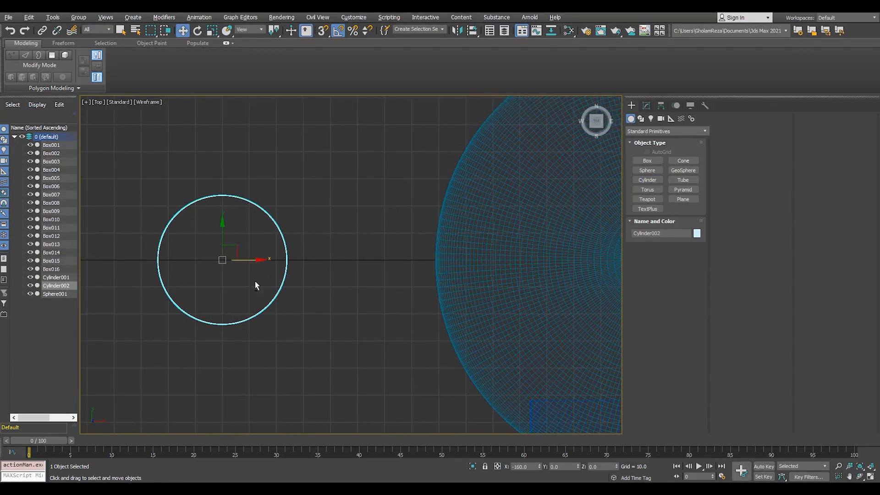
{"action": "key", "text": "p"}
{"action": "key", "text": "z"}
{"action": "key", "text": "F4"}
{"action": "key", "text": "4"}
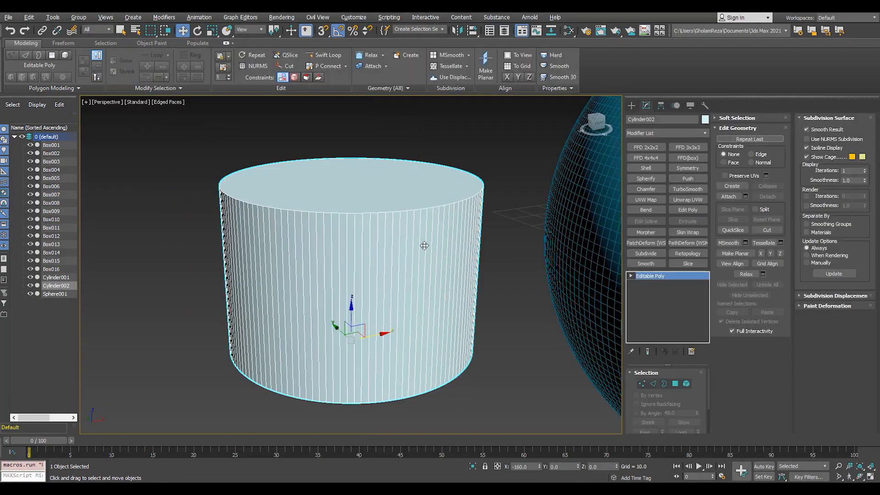
Step: Taper the new cylinder by scaling its top polygon down and its bottom polygon up
{"action": "left_click", "coordinate": [360, 190]}
{"action": "key", "text": "r"}
{"action": "left_click_drag", "start_coordinate": [353, 178], "coordinate": [354, 214]}
{"action": "key", "text": "w"}
{"action": "middle_click_drag", "start_coordinate": [346, 257], "coordinate": [346, 197], "text": "alt"}
{"action": "left_click", "coordinate": [366, 234]}
{"action": "middle_click_drag", "start_coordinate": [385, 220], "coordinate": [401, 259], "text": "alt"}
{"action": "left_click_drag", "start_coordinate": [355, 257], "coordinate": [355, 250]}
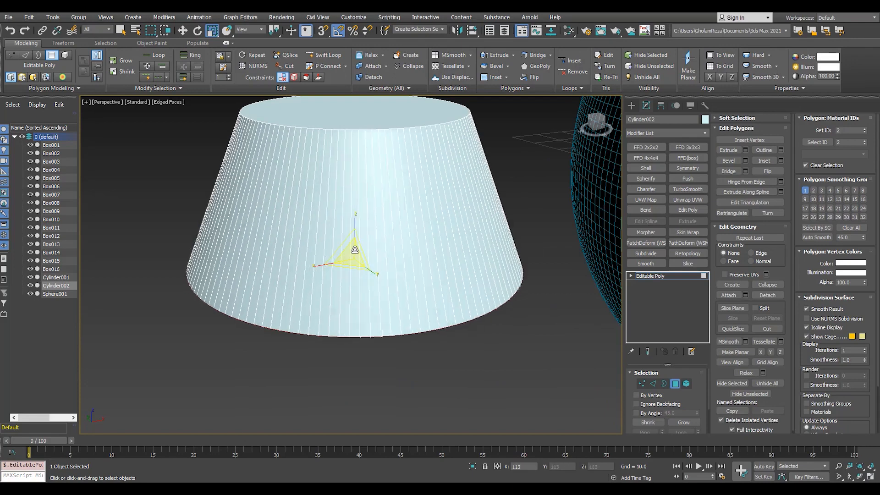
Step: Chamfer the tapered cylinder's top rim edges with amount 2 and 4 segments
{"action": "middle_click_drag", "start_coordinate": [354, 256], "coordinate": [340, 189], "text": "alt"}
{"action": "left_click", "coordinate": [340, 185]}
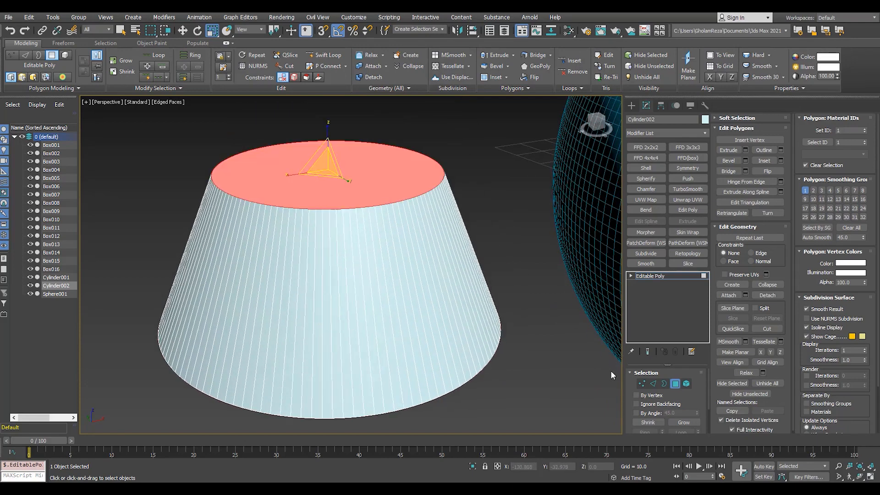
{"action": "left_click", "coordinate": [653, 384]}
{"action": "scroll", "coordinate": [415, 215], "scroll_direction": "up", "scroll_amount": 4}
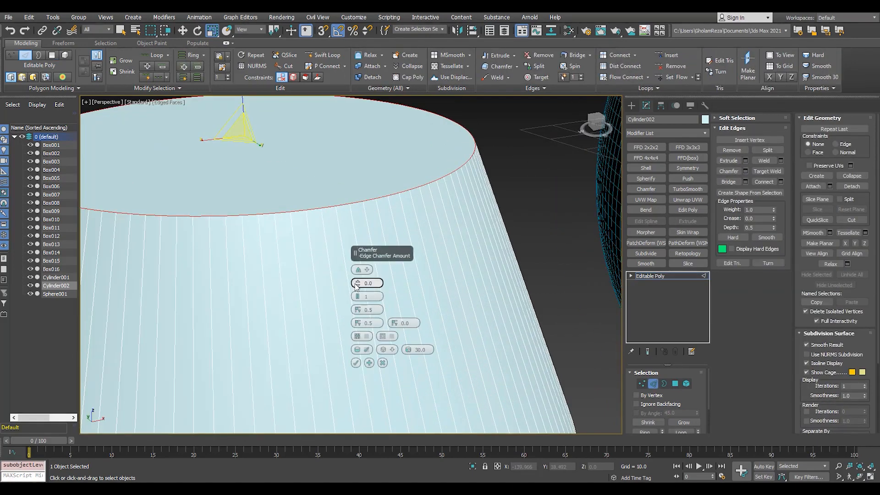
{"action": "mouse_move", "coordinate": [356, 284]}
{"action": "left_mouse_down"}
{"action": "mouse_move", "coordinate": [357, 274]}
{"action": "mouse_move", "coordinate": [358, 293]}
{"action": "left_mouse_up"}
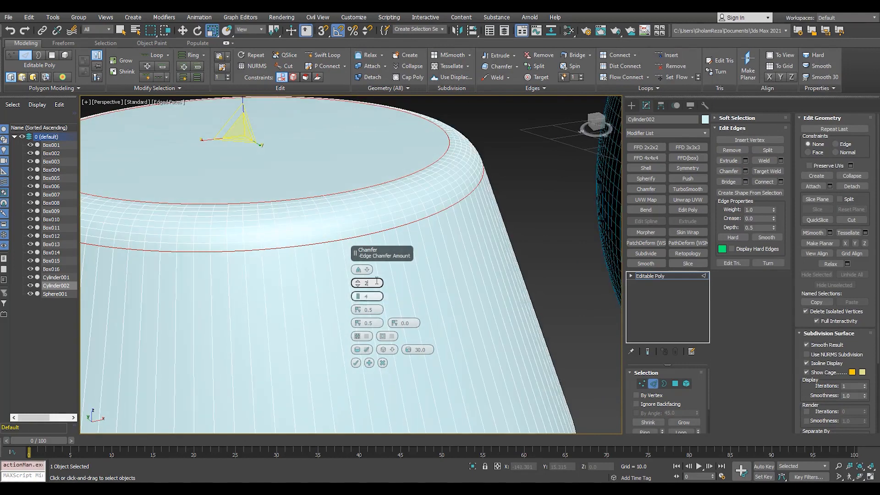
{"action": "left_click", "coordinate": [356, 362]}
Step: Bevel the tapered cylinder's top polygon inward with height 0 and outline -8
{"action": "scroll", "coordinate": [336, 243], "scroll_direction": "down", "scroll_amount": 3}
{"action": "key", "text": "4"}
{"action": "left_click", "coordinate": [334, 233]}
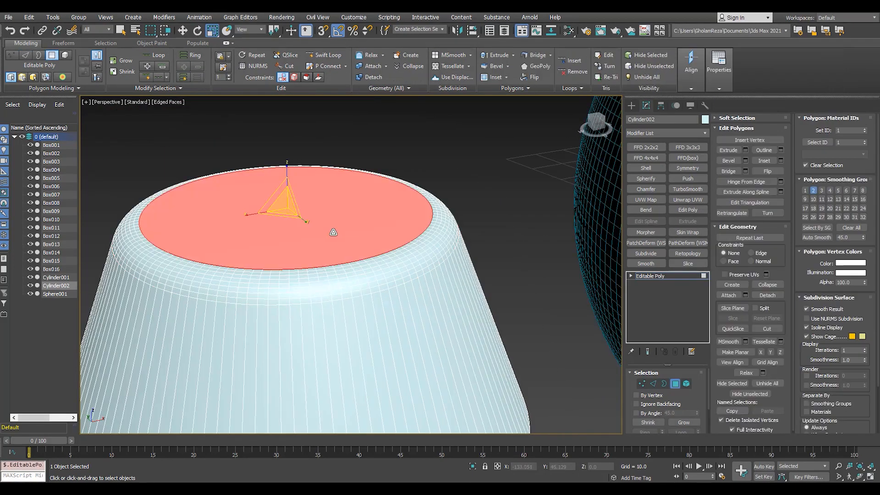
{"action": "key", "text": "ctrl+shift+b"}
{"action": "scroll", "coordinate": [358, 189], "scroll_direction": "up", "scroll_amount": 3}
{"action": "right_click", "coordinate": [358, 283]}
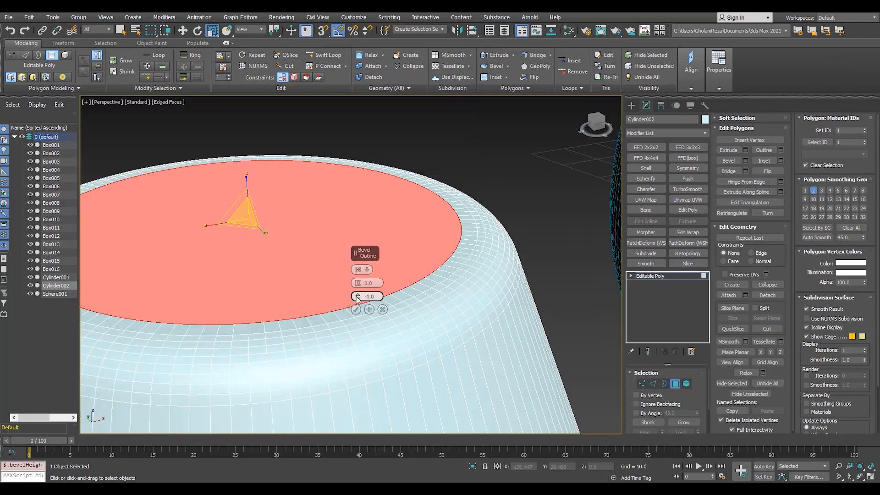
{"action": "left_click_drag", "start_coordinate": [358, 297], "coordinate": [364, 320]}
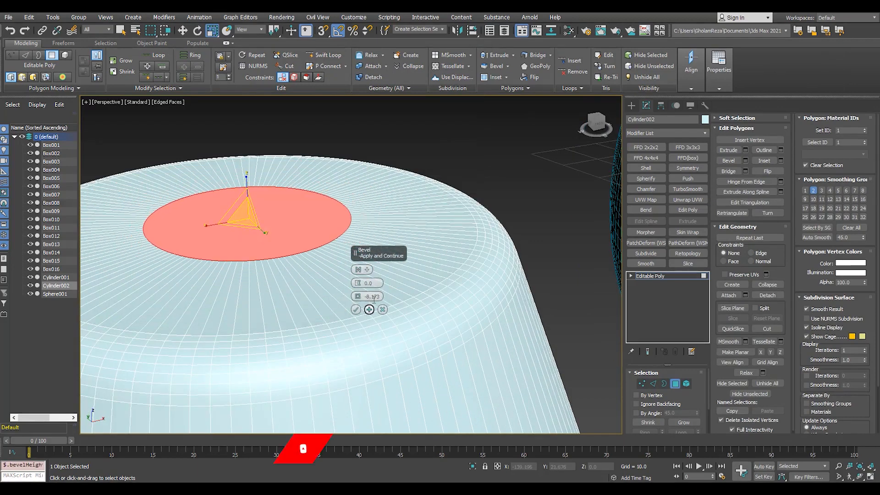
{"action": "type", "text": "-10"}
{"action": "key", "text": "Return"}
{"action": "type", "text": "-8"}
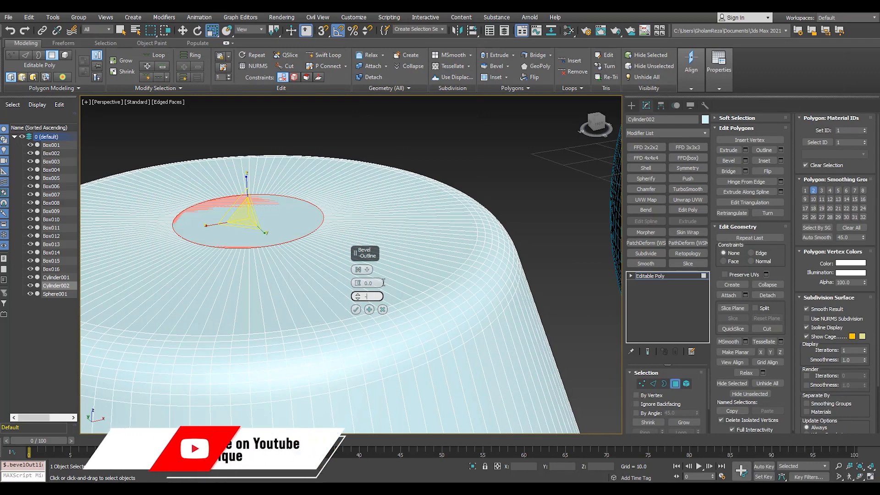
{"action": "key", "text": "Return"}
{"action": "left_click", "coordinate": [355, 310]}
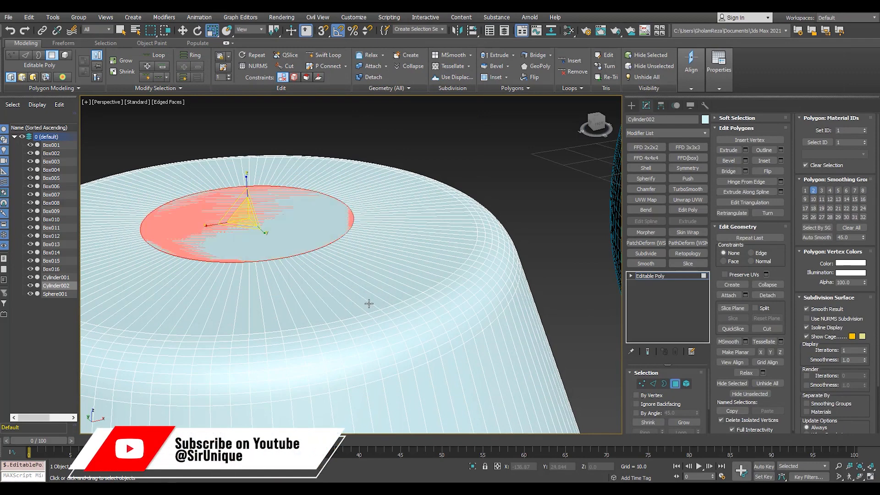
Step: Delete the inner top polygon and extend the hole's border downward to form a recess wall
{"action": "key", "text": "Delete"}
{"action": "key", "text": "3"}
{"action": "left_click", "coordinate": [335, 240]}
{"action": "key", "text": "w"}
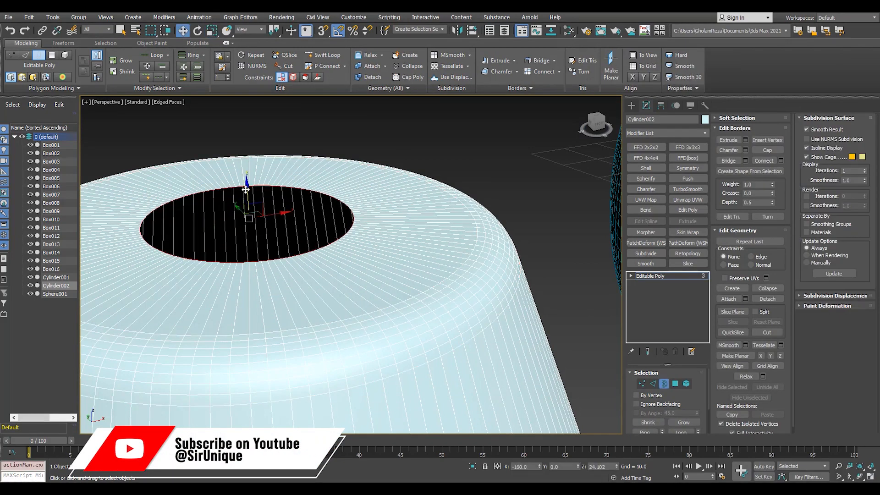
{"action": "left_click_drag", "start_coordinate": [255, 212], "coordinate": [260, 262], "text": "shift"}
{"action": "scroll", "coordinate": [298, 279], "scroll_direction": "up", "scroll_amount": 6}
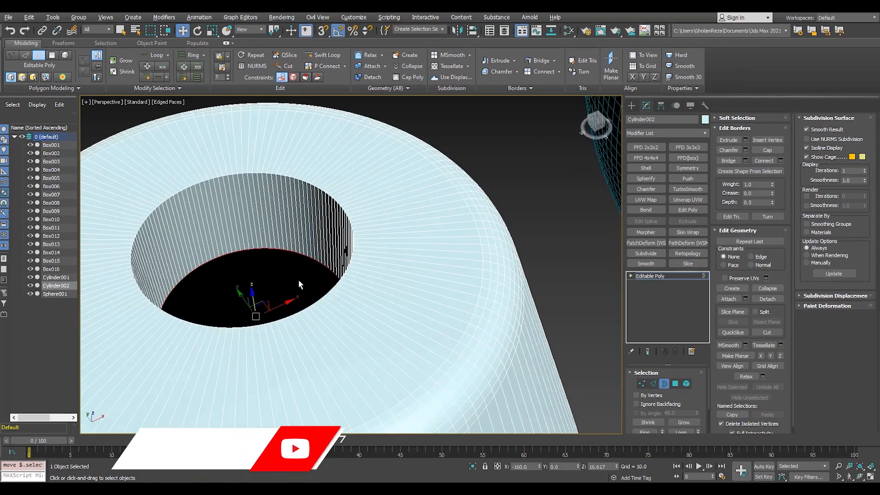
Step: Scale the recess border slightly inward, extend it upward to Z 27.15 as a knob and cap it
{"action": "key", "text": "r"}
{"action": "scroll", "coordinate": [295, 296], "scroll_direction": "down", "scroll_amount": 7}
{"action": "key", "text": "w"}
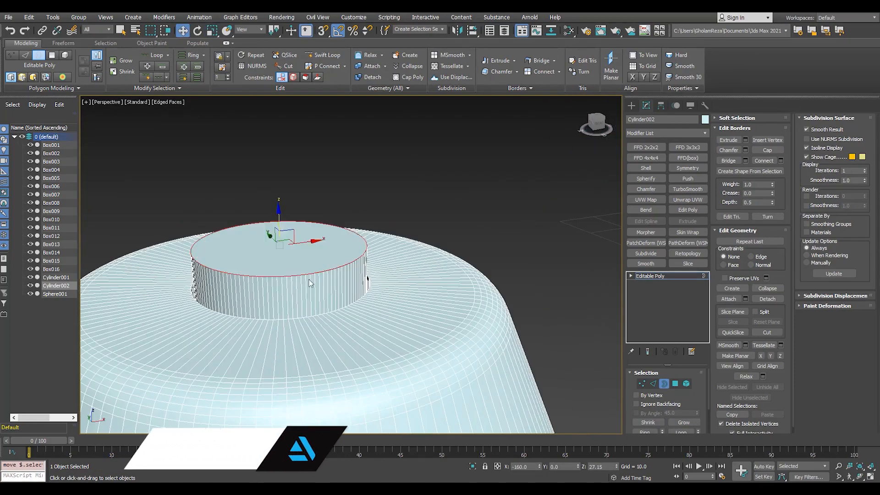
{"action": "scroll", "coordinate": [275, 257], "scroll_direction": "up", "scroll_amount": 3}
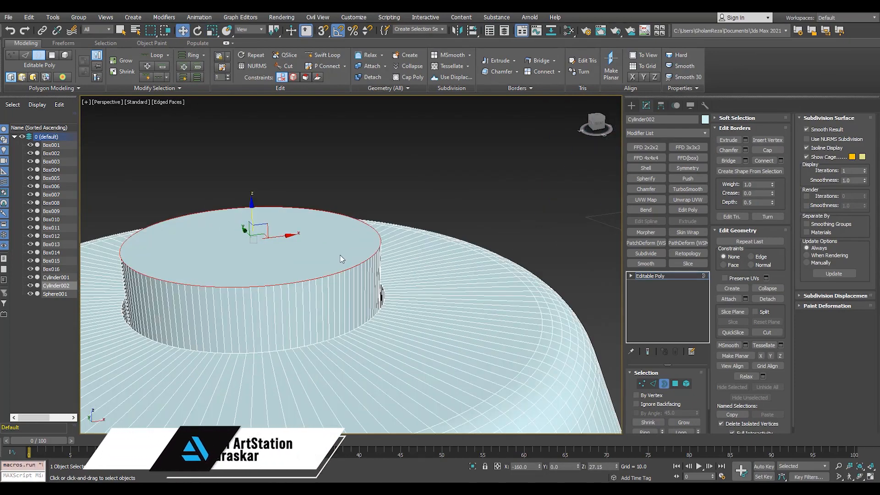
Step: Chamfer the knob's top edge with amount 2 and 4 segments, and leave edge editing
{"action": "key", "text": "2"}
{"action": "key", "text": "ctrl+shift+c"}
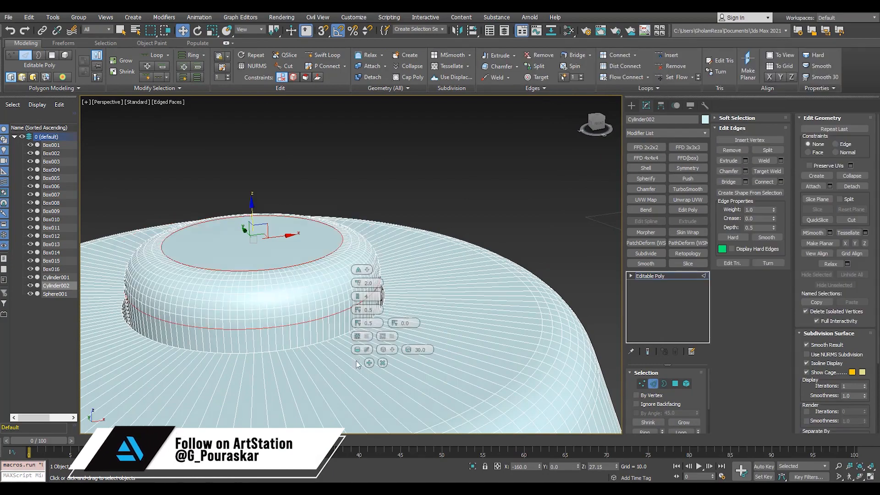
{"action": "left_click", "coordinate": [357, 364]}
{"action": "key", "text": "F4"}
{"action": "scroll", "coordinate": [245, 253], "scroll_direction": "down", "scroll_amount": 8}
{"action": "left_click", "coordinate": [642, 277]}
{"action": "scroll", "coordinate": [262, 256], "scroll_direction": "down", "scroll_amount": 4}
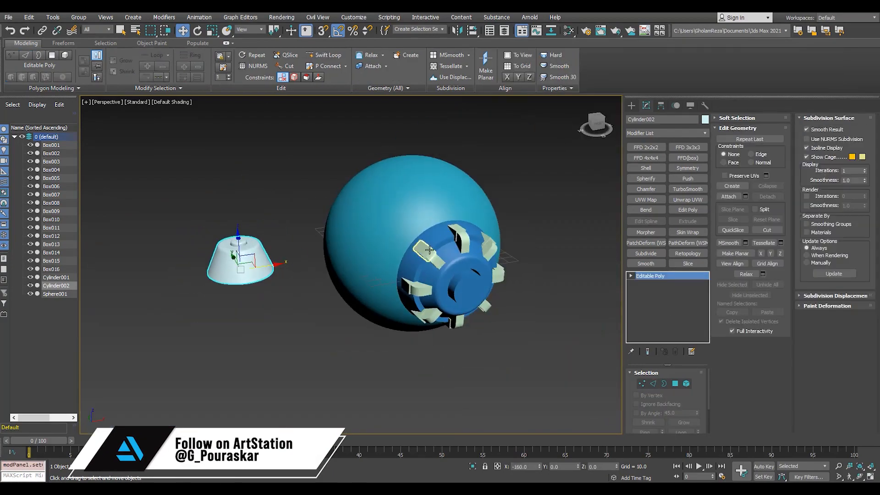
Step: Chamfer the rim of the central end knob on the blue attachment, and leave edge editing
{"action": "scroll", "coordinate": [481, 285], "scroll_direction": "up", "scroll_amount": 6}
{"action": "scroll", "coordinate": [402, 248], "scroll_direction": "down", "scroll_amount": 2}
{"action": "key", "text": "F4"}
{"action": "left_click", "coordinate": [261, 268]}
{"action": "key", "text": "4"}
{"action": "left_click", "coordinate": [216, 277]}
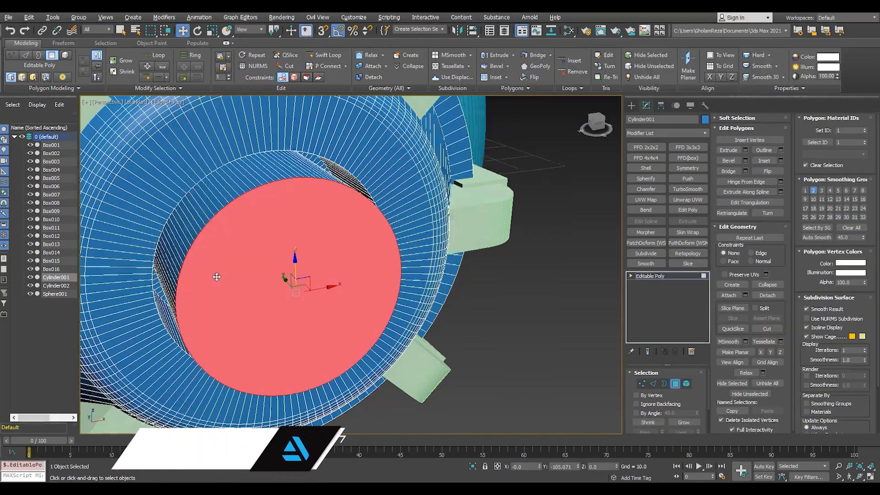
{"action": "middle_click_drag", "start_coordinate": [217, 276], "coordinate": [229, 266], "text": "alt"}
{"action": "left_click", "coordinate": [654, 384], "text": "ctrl"}
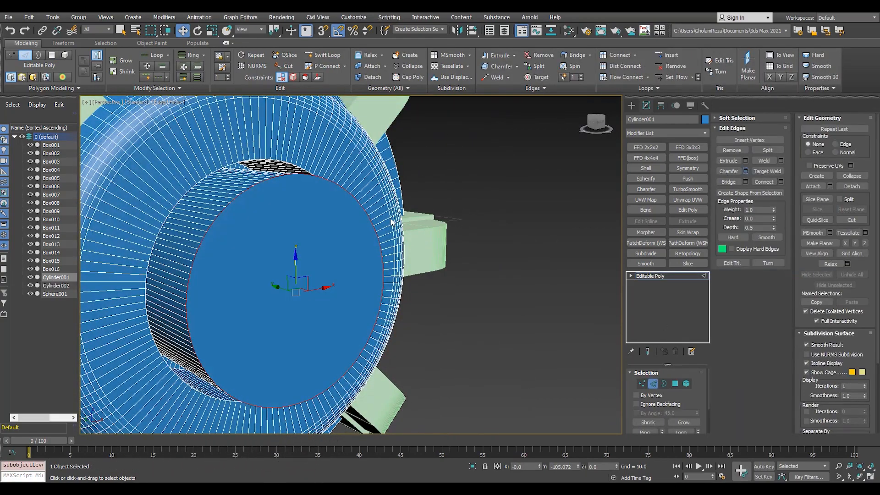
{"action": "key", "text": "2"}
{"action": "key", "text": "F4"}
{"action": "scroll", "coordinate": [417, 243], "scroll_direction": "down", "scroll_amount": 6}
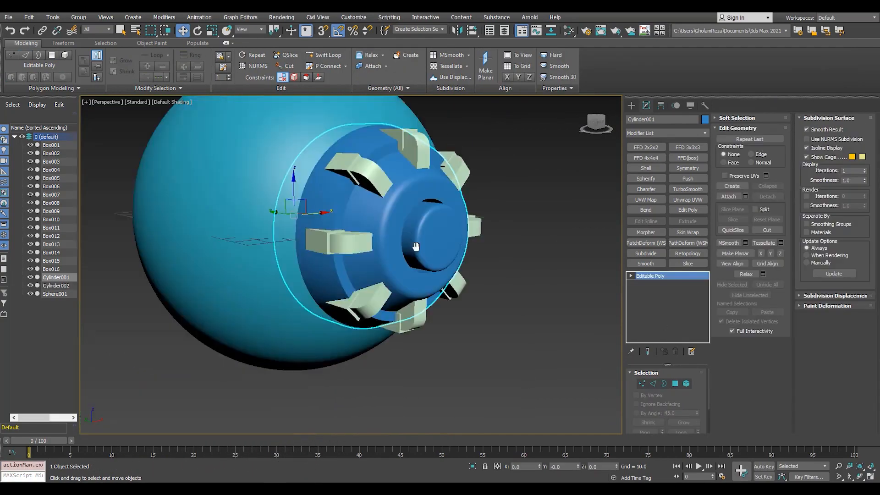
Step: Lengthen the light tapered cylinder's knob by moving its rounded top vertices up to about Z 28.3, and leave vertex editing
{"action": "middle_click_drag", "start_coordinate": [416, 246], "coordinate": [525, 259]}
{"action": "left_click", "coordinate": [197, 229]}
{"action": "scroll", "coordinate": [203, 205], "scroll_direction": "up", "scroll_amount": 4}
{"action": "scroll", "coordinate": [204, 204], "scroll_direction": "up", "scroll_amount": 5}
{"action": "middle_click_drag", "start_coordinate": [211, 194], "coordinate": [403, 293]}
{"action": "middle_click_drag", "start_coordinate": [403, 294], "coordinate": [296, 246], "text": "alt"}
{"action": "key", "text": "F4"}
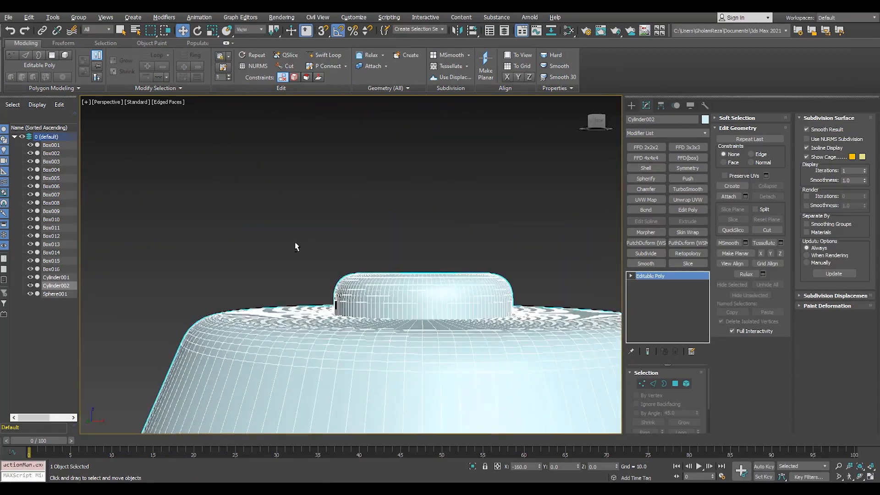
{"action": "key", "text": "1"}
{"action": "key", "text": "F3"}
{"action": "middle_click_drag", "start_coordinate": [403, 281], "coordinate": [337, 257]}
{"action": "scroll", "coordinate": [337, 257], "scroll_direction": "down", "scroll_amount": 2}
{"action": "key", "text": "alt+w"}
{"action": "scroll", "coordinate": [528, 194], "scroll_direction": "down", "scroll_amount": 5}
{"action": "key", "text": "alt+w"}
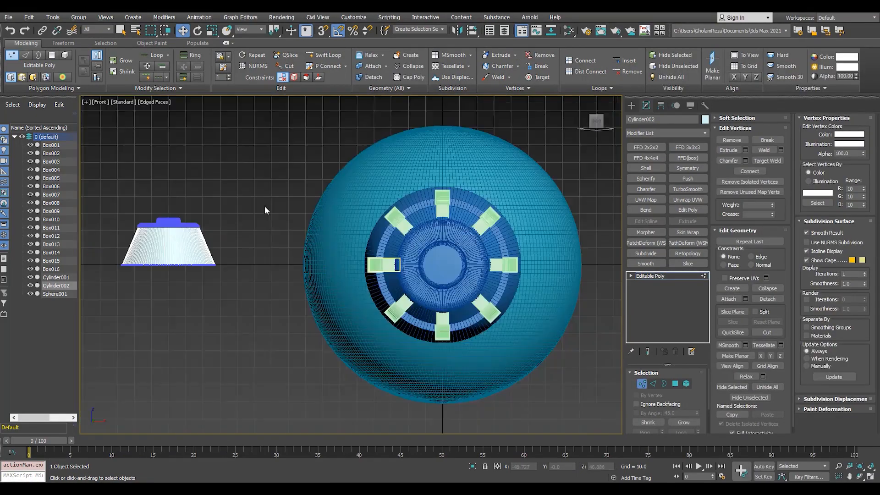
{"action": "middle_click_drag", "start_coordinate": [171, 211], "coordinate": [360, 188]}
{"action": "scroll", "coordinate": [360, 188], "scroll_direction": "up", "scroll_amount": 9}
{"action": "left_click_drag", "start_coordinate": [138, 260], "coordinate": [137, 259]}
{"action": "key", "text": "alt+w"}
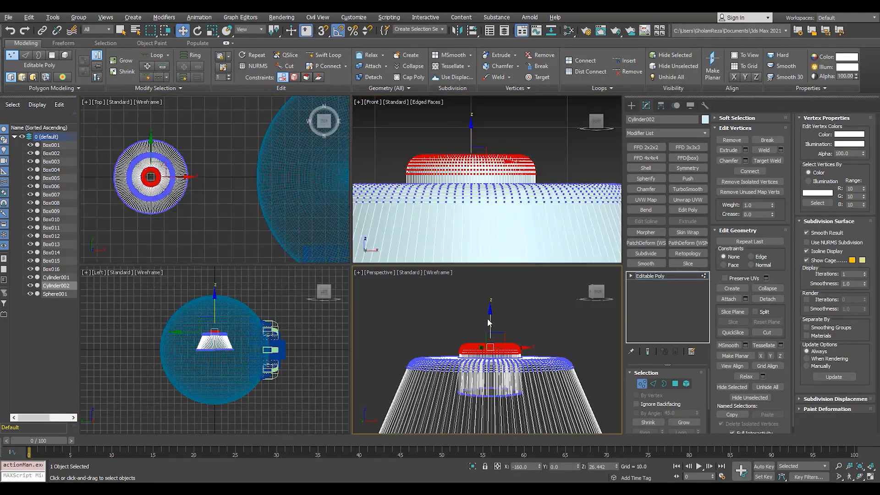
{"action": "middle_click", "coordinate": [488, 319]}
{"action": "key", "text": "alt+w"}
{"action": "left_click_drag", "start_coordinate": [356, 233], "coordinate": [365, 216]}
{"action": "middle_click_drag", "start_coordinate": [366, 216], "coordinate": [374, 235], "text": "alt"}
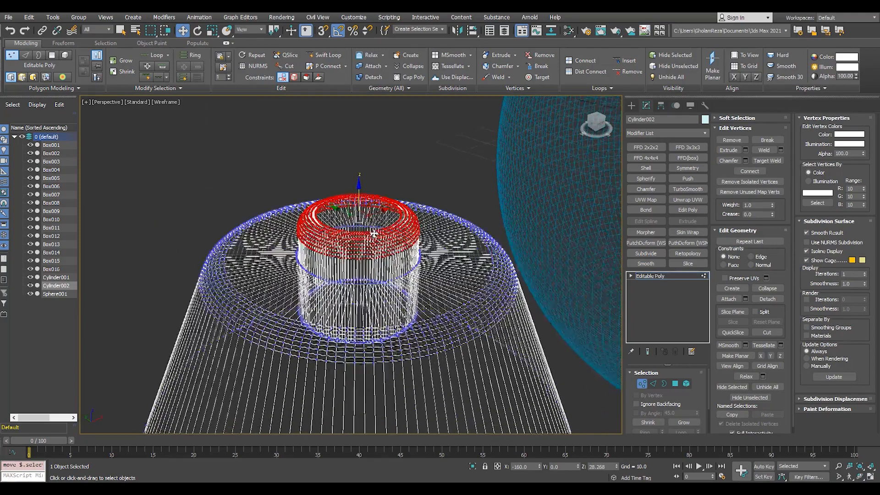
{"action": "key", "text": "F3"}
{"action": "scroll", "coordinate": [373, 236], "scroll_direction": "down", "scroll_amount": 3}
{"action": "left_click", "coordinate": [663, 277]}
Step: Quick Align the light tapered cylinder to the sphere
{"action": "scroll", "coordinate": [332, 320], "scroll_direction": "down", "scroll_amount": 5}
{"action": "mouse_move", "coordinate": [332, 320]}
{"action": "middle_mouse_down", "text": "alt"}
{"action": "mouse_move", "coordinate": [310, 314]}
{"action": "mouse_move", "coordinate": [348, 342]}
{"action": "mouse_move", "coordinate": [318, 319]}
{"action": "middle_mouse_up", "text": "alt"}
{"action": "scroll", "coordinate": [348, 342], "scroll_direction": "down", "scroll_amount": 5}
{"action": "scroll", "coordinate": [367, 295], "scroll_direction": "up", "scroll_amount": 5}
{"action": "middle_click_drag", "start_coordinate": [367, 295], "coordinate": [412, 249], "text": "alt"}
{"action": "key", "text": "shift+a"}
{"action": "left_click", "coordinate": [378, 263]}
Step: In the left view, rotate the light cylinder until its knob faces the blue attachment, and move it outward about 74.7 units
{"action": "key", "text": "alt+w"}
{"action": "middle_click", "coordinate": [234, 354]}
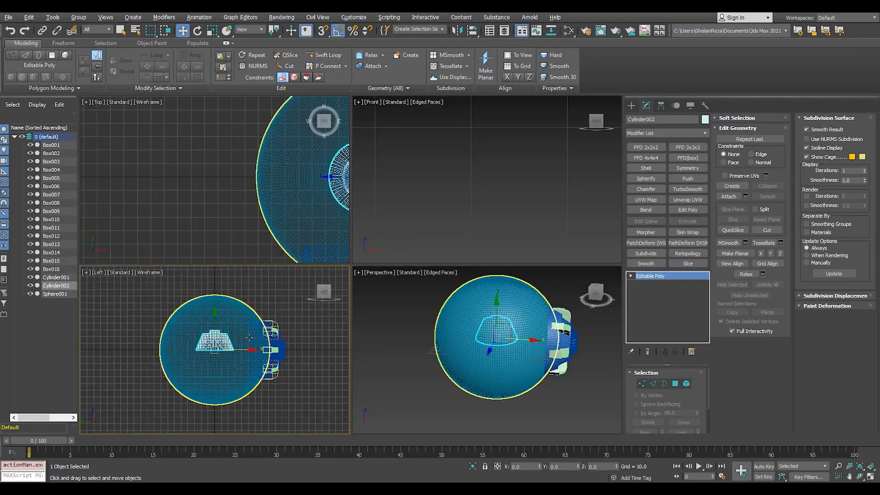
{"action": "key", "text": "alt+w"}
{"action": "left_click_drag", "start_coordinate": [381, 238], "coordinate": [406, 266]}
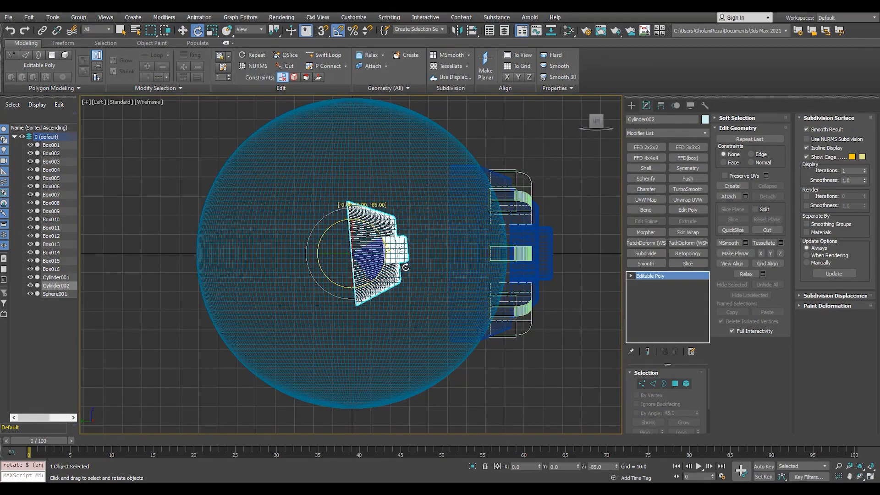
{"action": "middle_click_drag", "start_coordinate": [348, 257], "coordinate": [319, 260]}
{"action": "key", "text": "w"}
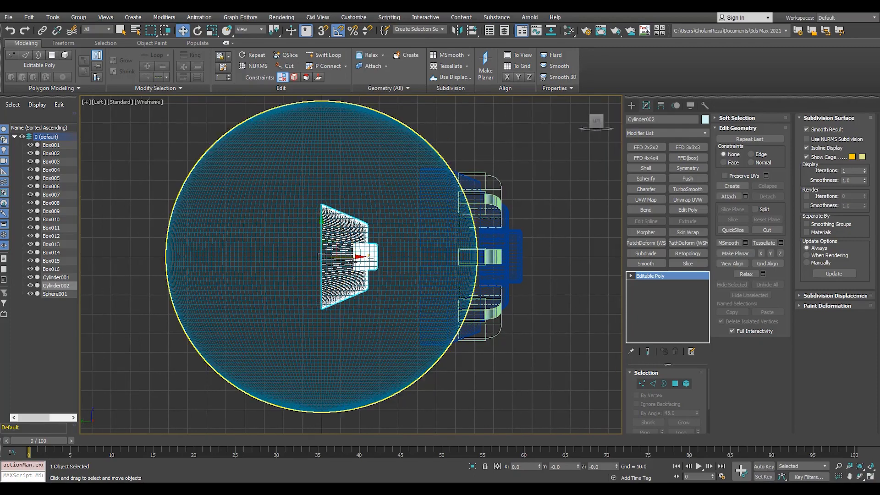
{"action": "left_click_drag", "start_coordinate": [347, 261], "coordinate": [486, 260]}
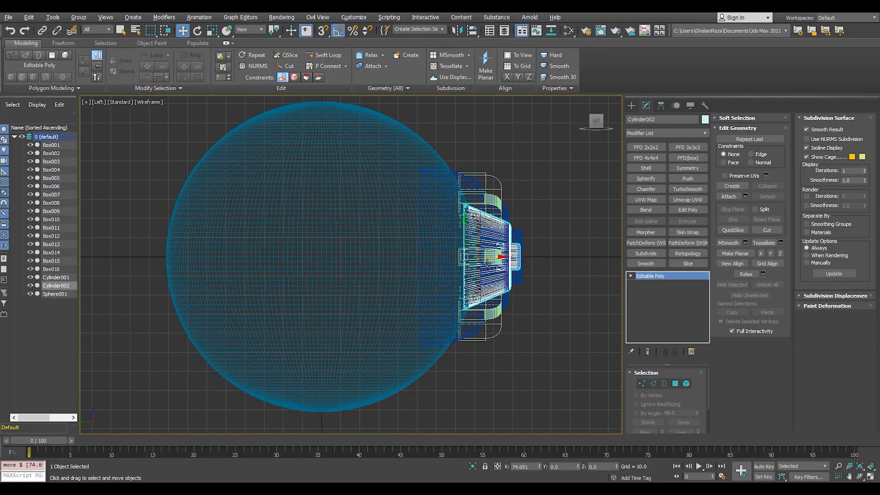
Step: Move only the light cylinder's pivot by aligning it to the sphere's center
{"action": "scroll", "coordinate": [476, 311], "scroll_direction": "down", "scroll_amount": 4}
{"action": "left_click", "coordinate": [646, 105]}
{"action": "left_click", "coordinate": [665, 169]}
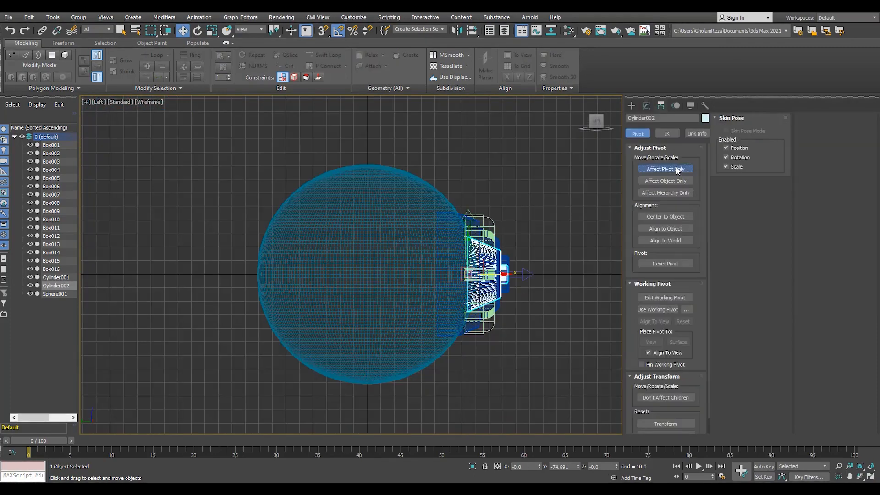
{"action": "left_click", "coordinate": [474, 32]}
{"action": "left_click", "coordinate": [413, 210]}
Step: In the left view, rotate the light cylinder 45° upward around the sphere's center
{"action": "scroll", "coordinate": [401, 281], "scroll_direction": "up", "scroll_amount": 3}
{"action": "key", "text": "e"}
{"action": "mouse_move", "coordinate": [342, 243]}
{"action": "left_mouse_down"}
{"action": "mouse_move", "coordinate": [360, 252]}
{"action": "mouse_move", "coordinate": [350, 248]}
{"action": "left_mouse_up"}
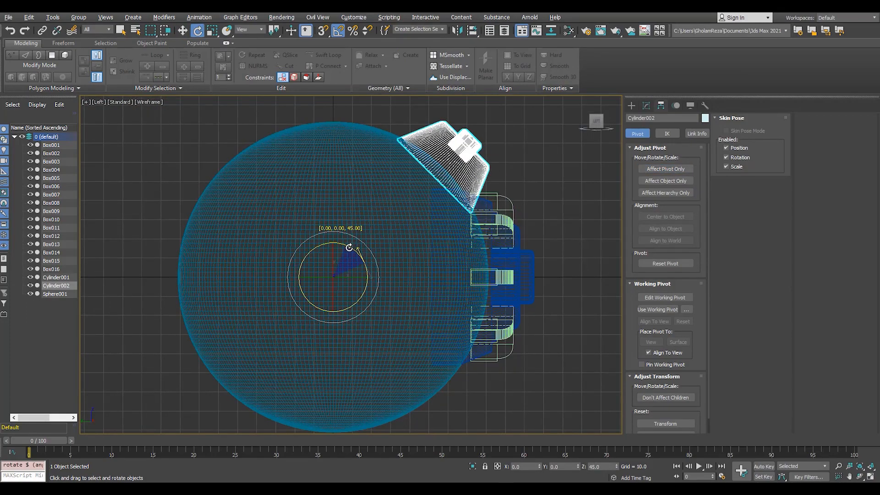
Step: In the perspective view, rotate the light cylinder around the sphere to an X rotation of 35°
{"action": "key", "text": "alt+w"}
{"action": "middle_click", "coordinate": [415, 284]}
{"action": "key", "text": "alt+w"}
{"action": "middle_click_drag", "start_coordinate": [415, 279], "coordinate": [434, 311], "text": "alt"}
{"action": "scroll", "coordinate": [428, 240], "scroll_direction": "up", "scroll_amount": 2}
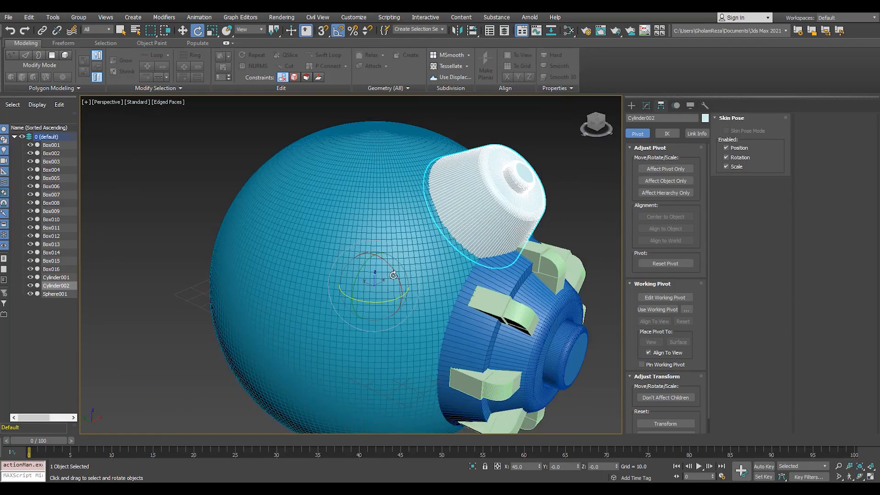
{"action": "left_click_drag", "start_coordinate": [397, 280], "coordinate": [394, 274]}
{"action": "middle_click_drag", "start_coordinate": [503, 272], "coordinate": [491, 271], "text": "alt"}
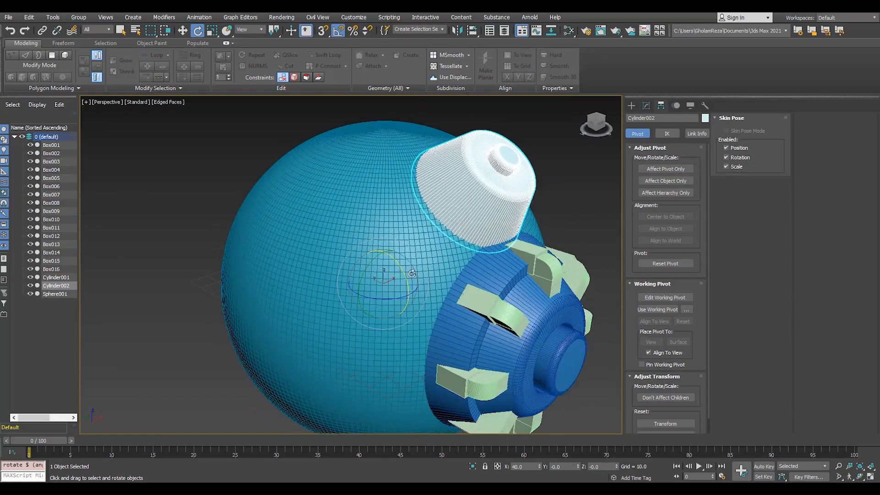
{"action": "left_click_drag", "start_coordinate": [403, 273], "coordinate": [400, 268]}
Step: In the front view, rotate the light cylinder 45° sideways around the sphere's center and check its placement in perspective
{"action": "middle_click_drag", "start_coordinate": [400, 268], "coordinate": [360, 267], "text": "alt"}
{"action": "key", "text": "alt+w"}
{"action": "middle_click", "coordinate": [499, 207]}
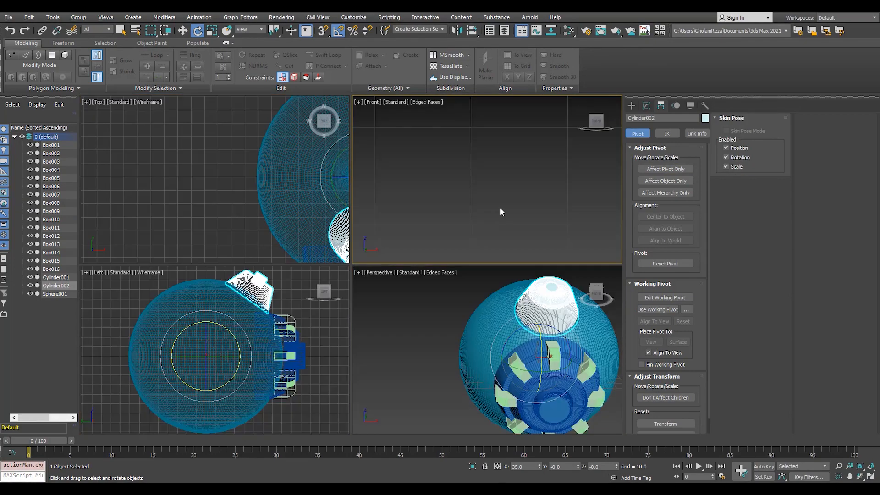
{"action": "key", "text": "alt+w"}
{"action": "middle_click_drag", "start_coordinate": [499, 208], "coordinate": [471, 123]}
{"action": "scroll", "coordinate": [485, 220], "scroll_direction": "down", "scroll_amount": 3}
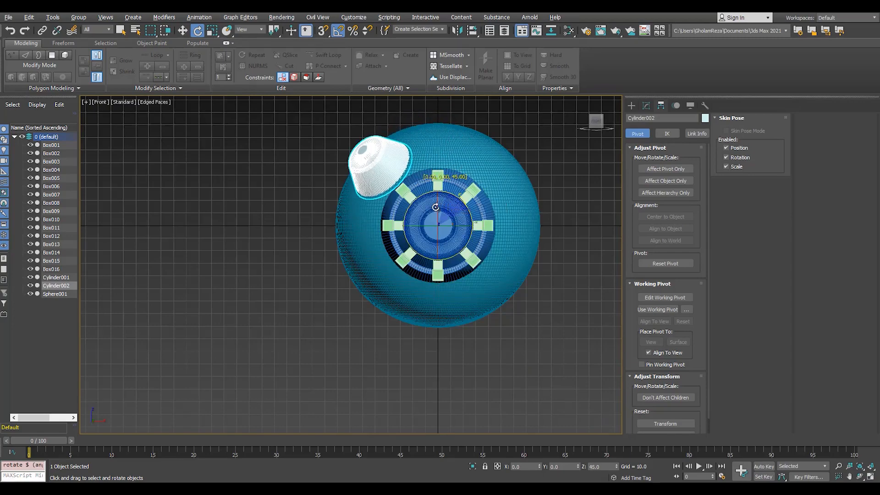
{"action": "key", "text": "alt+w"}
{"action": "middle_click", "coordinate": [435, 340]}
{"action": "key", "text": "alt+w"}
{"action": "middle_click_drag", "start_coordinate": [378, 273], "coordinate": [429, 237], "text": "alt"}
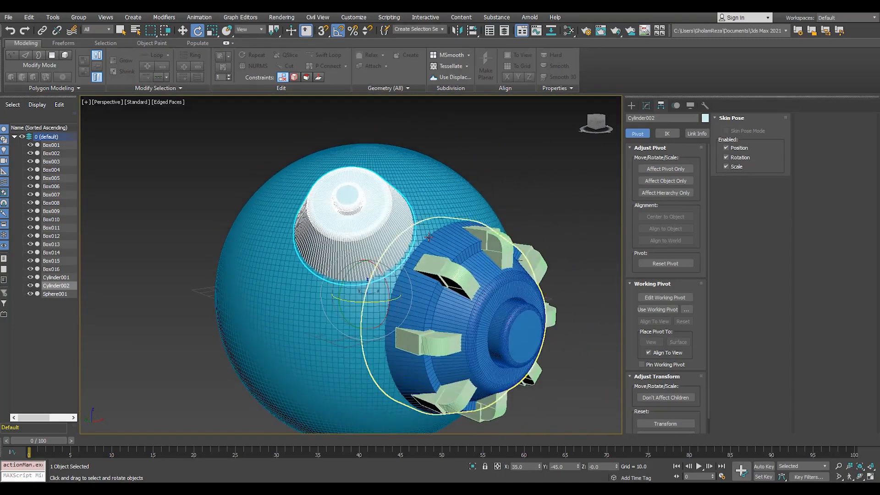
Step: Examine the light cylinder's placement on the sphere in the perspective and four-viewport layouts
{"action": "key", "text": "alt+w"}
{"action": "key", "text": "alt+w"}
{"action": "scroll", "coordinate": [390, 256], "scroll_direction": "down", "scroll_amount": 3}
{"action": "middle_click_drag", "start_coordinate": [377, 269], "coordinate": [414, 274], "text": "alt"}
{"action": "key", "text": "alt+w"}
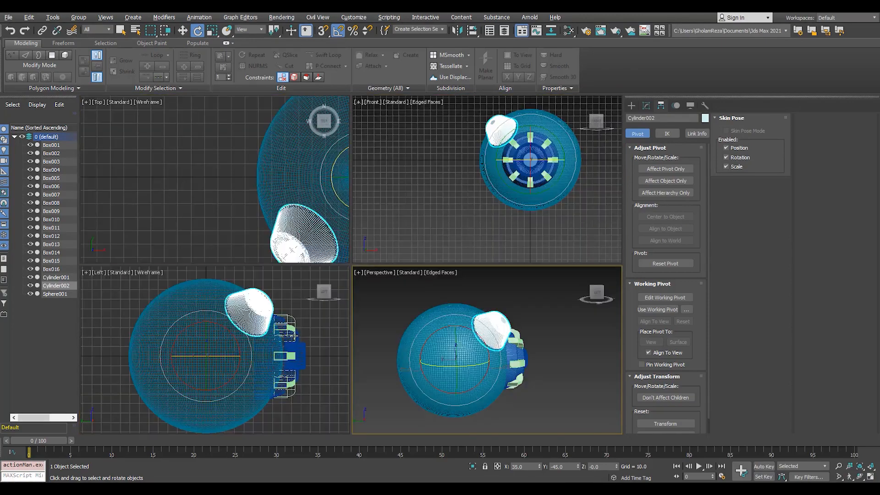
{"action": "middle_click", "coordinate": [294, 336]}
{"action": "key", "text": "alt+w"}
{"action": "key", "text": "alt+w"}
{"action": "middle_click", "coordinate": [480, 374]}
{"action": "key", "text": "alt+w"}
{"action": "middle_click_drag", "start_coordinate": [527, 358], "coordinate": [321, 335], "text": "alt"}
Step: Try to mirror the light cylinder with a Symmetry modifier on the Z axis, and remove the modifier
{"action": "left_click", "coordinate": [646, 105]}
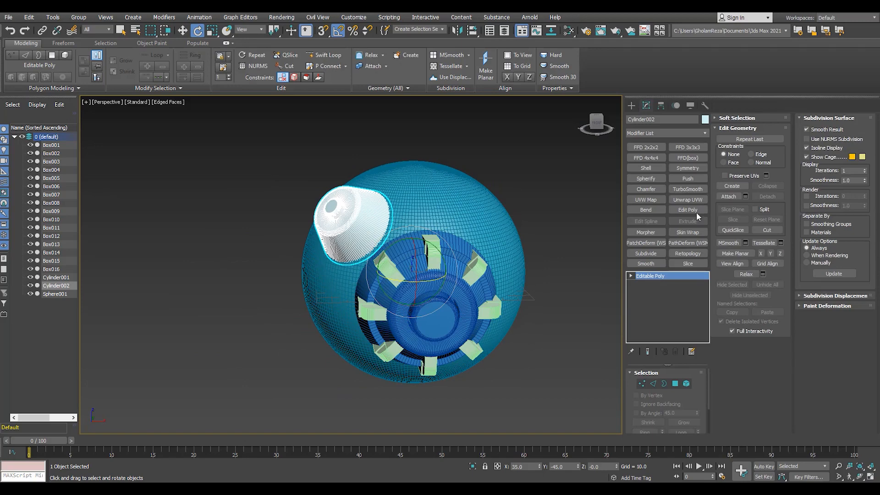
{"action": "left_click", "coordinate": [688, 169]}
{"action": "middle_click_drag", "start_coordinate": [615, 371], "coordinate": [579, 365], "text": "alt"}
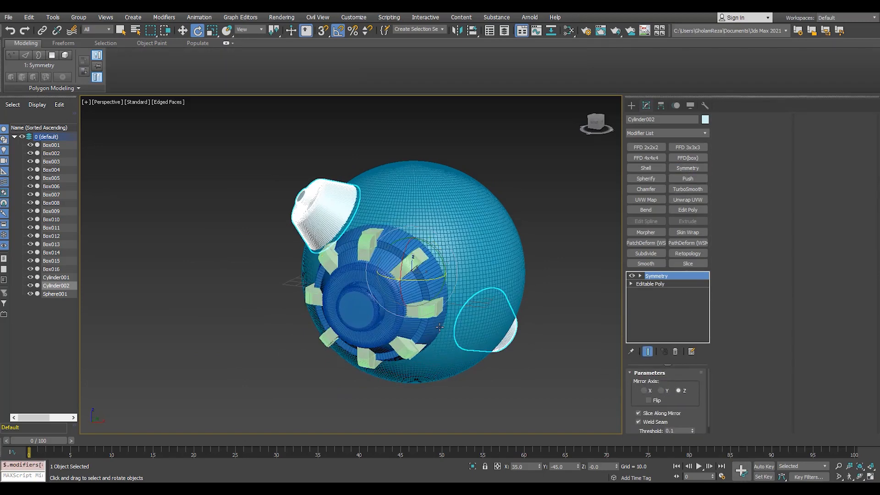
{"action": "key", "text": "F3"}
{"action": "left_click", "coordinate": [677, 351]}
Step: Reset the light cylinder's XForm and mirror it with a Symmetry modifier on the X axis with Flip enabled
{"action": "left_click", "coordinate": [705, 105]}
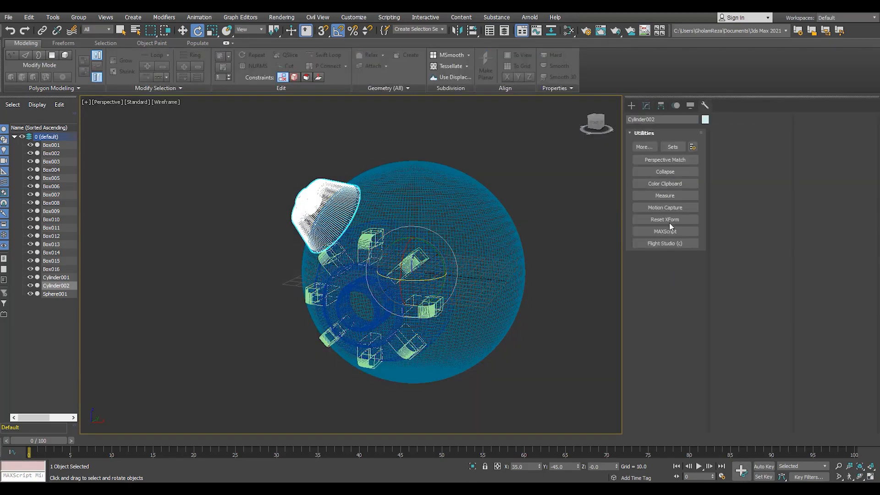
{"action": "left_click", "coordinate": [669, 274]}
{"action": "left_click", "coordinate": [687, 168]}
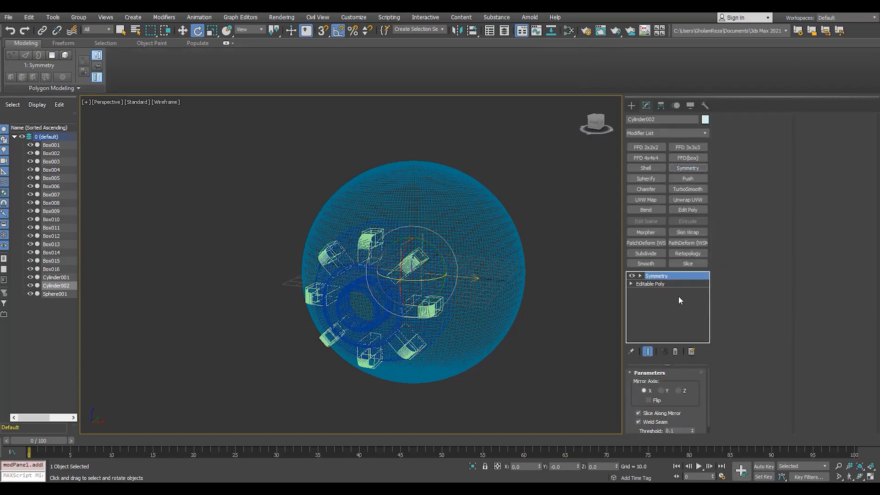
{"action": "left_click", "coordinate": [648, 400]}
{"action": "key", "text": "F3"}
{"action": "middle_click_drag", "start_coordinate": [486, 275], "coordinate": [389, 265], "text": "alt"}
Step: Mirror the light cylinder pair vertically with a second Symmetry modifier set to the Z axis
{"action": "left_click", "coordinate": [667, 390]}
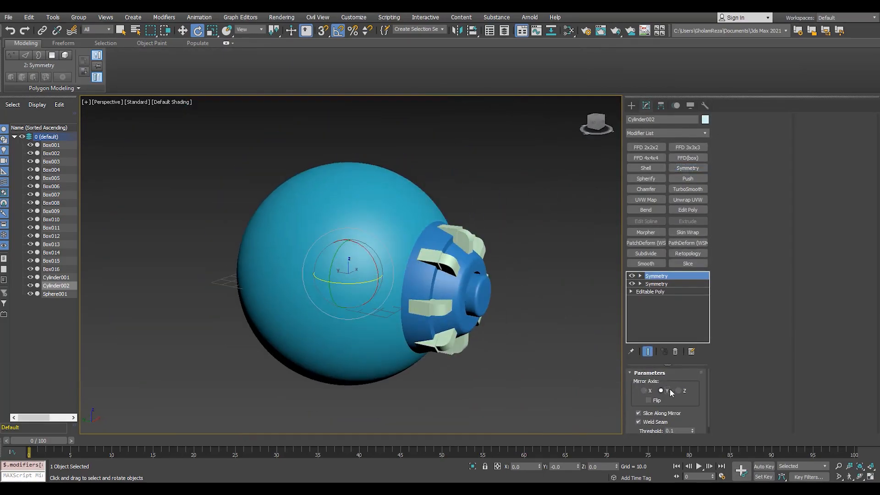
{"action": "key", "text": "F3"}
{"action": "left_click", "coordinate": [678, 391]}
{"action": "key", "text": "F3"}
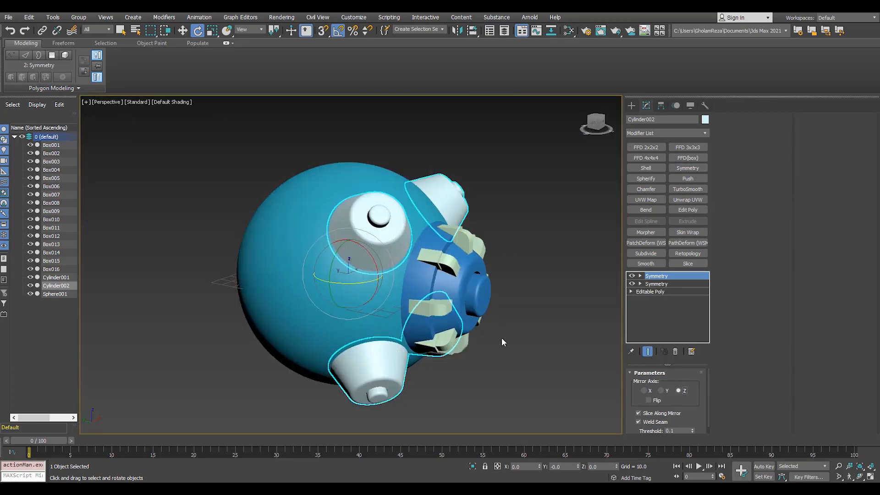
{"action": "left_click", "coordinate": [503, 342]}
{"action": "mouse_move", "coordinate": [486, 335]}
{"action": "middle_mouse_down", "text": "alt"}
{"action": "mouse_move", "coordinate": [438, 337]}
{"action": "mouse_move", "coordinate": [380, 271]}
{"action": "mouse_move", "coordinate": [390, 278]}
{"action": "middle_mouse_up", "text": "alt"}
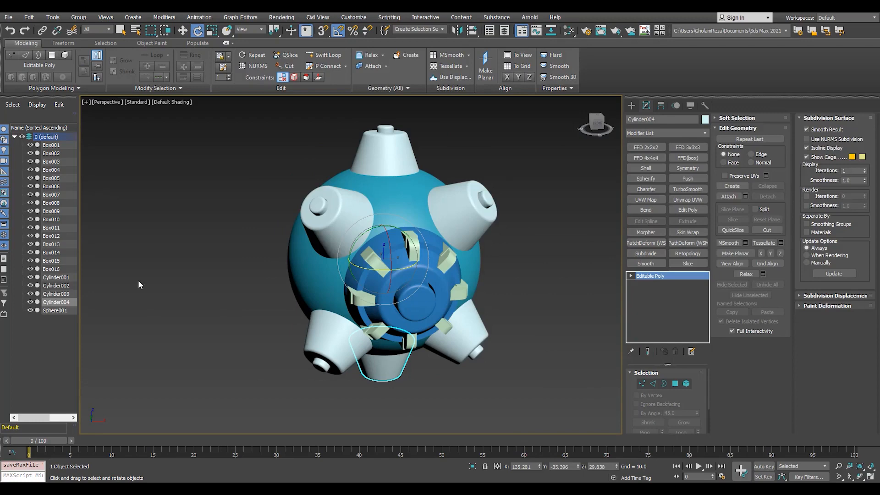
Step: Auto smooth all polygons of the ring blocks Box001 to Box008 with a threshold of 45
{"action": "left_click", "coordinate": [56, 146]}
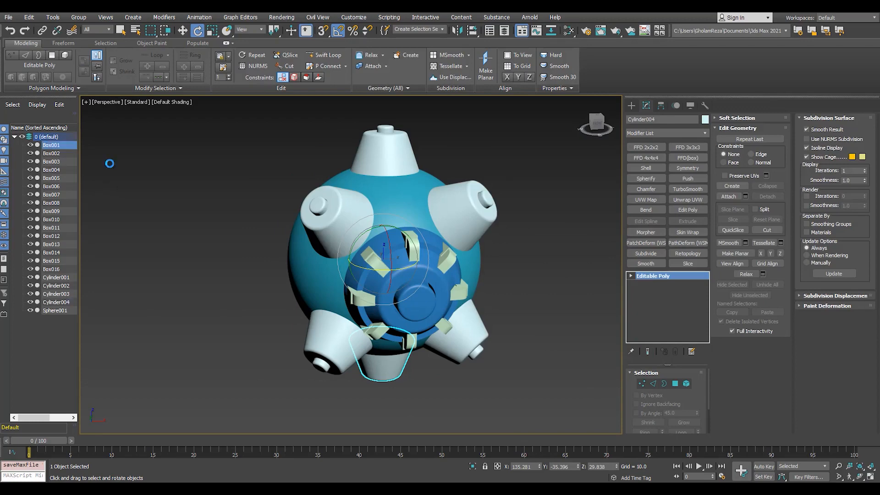
{"action": "scroll", "coordinate": [419, 268], "scroll_direction": "up", "scroll_amount": 5}
{"action": "key", "text": "F4"}
{"action": "key", "text": "4"}
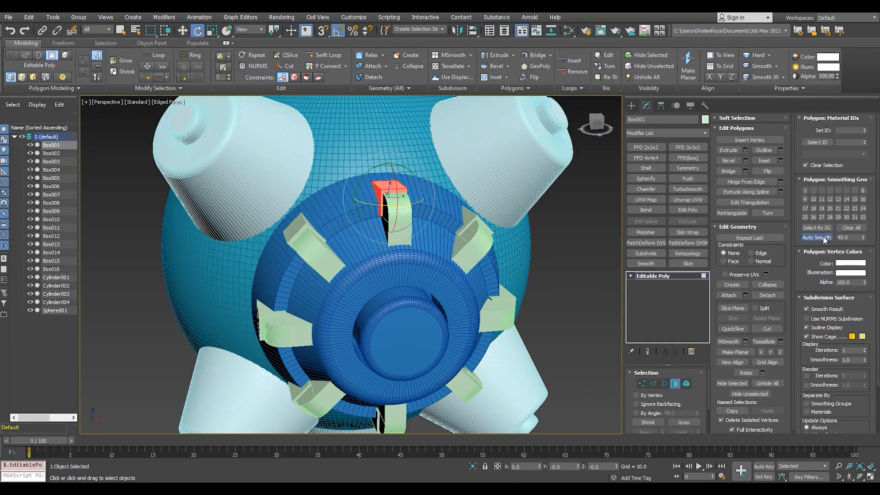
{"action": "left_click", "coordinate": [653, 276]}
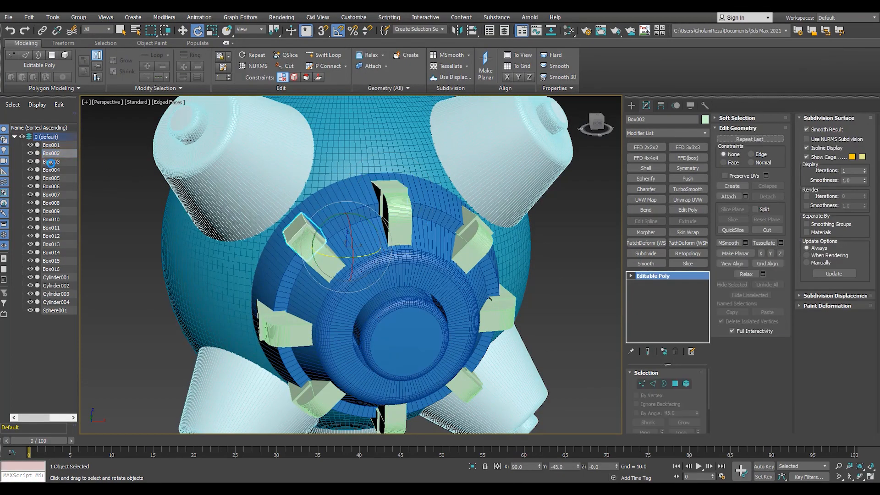
{"action": "left_click", "coordinate": [467, 215]}
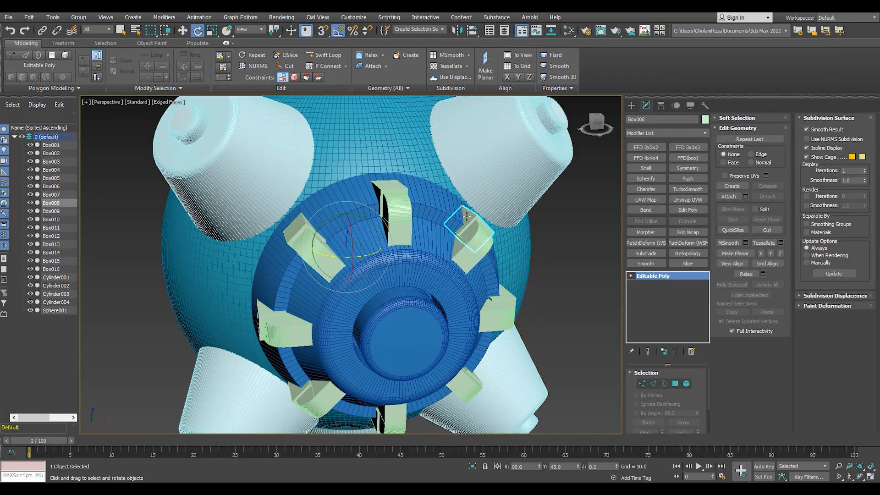
Step: Auto smooth all polygons of blocks Box009 to Box016 at a threshold of 45, checking Box009's shading in isolation
{"action": "left_click", "coordinate": [52, 211]}
{"action": "key", "text": "4"}
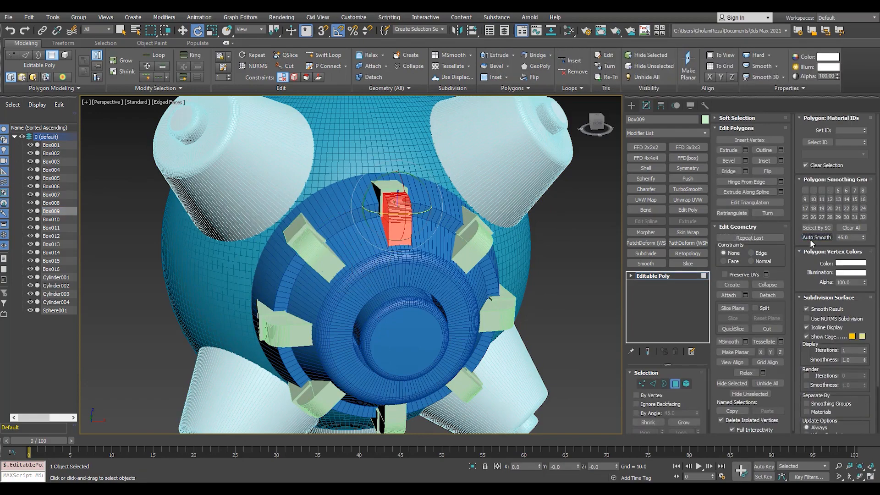
{"action": "key", "text": "alt+q"}
{"action": "middle_click_drag", "start_coordinate": [341, 196], "coordinate": [486, 228], "text": "alt"}
{"action": "left_click", "coordinate": [486, 227]}
{"action": "key", "text": "F4"}
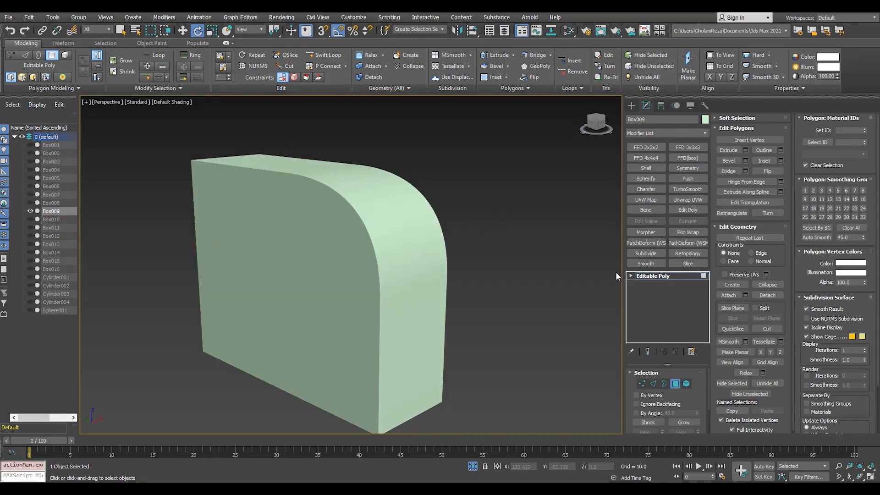
{"action": "left_click", "coordinate": [653, 276]}
{"action": "left_click", "coordinate": [473, 466]}
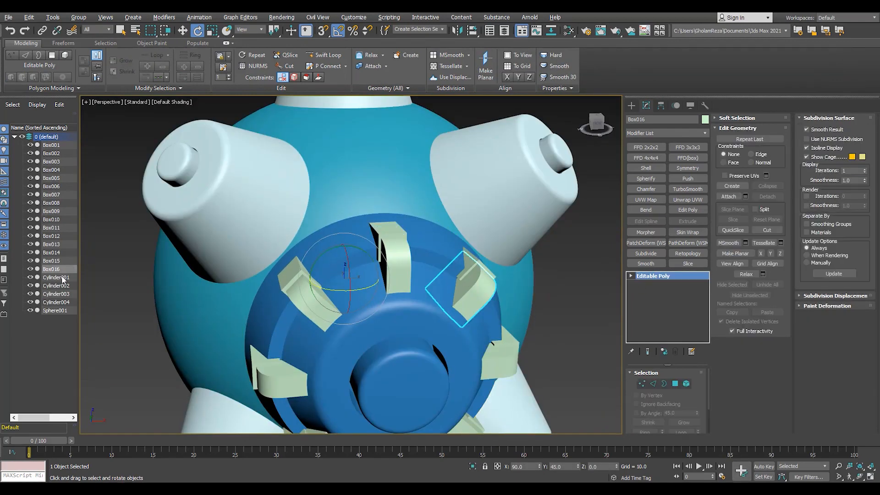
Step: Auto smooth all polygons of the blue cylindrical attachment Cylinder001 with a threshold of 45
{"action": "middle_click_drag", "start_coordinate": [425, 281], "coordinate": [422, 269]}
{"action": "scroll", "coordinate": [409, 195], "scroll_direction": "down", "scroll_amount": 5}
{"action": "scroll", "coordinate": [417, 198], "scroll_direction": "up", "scroll_amount": 4}
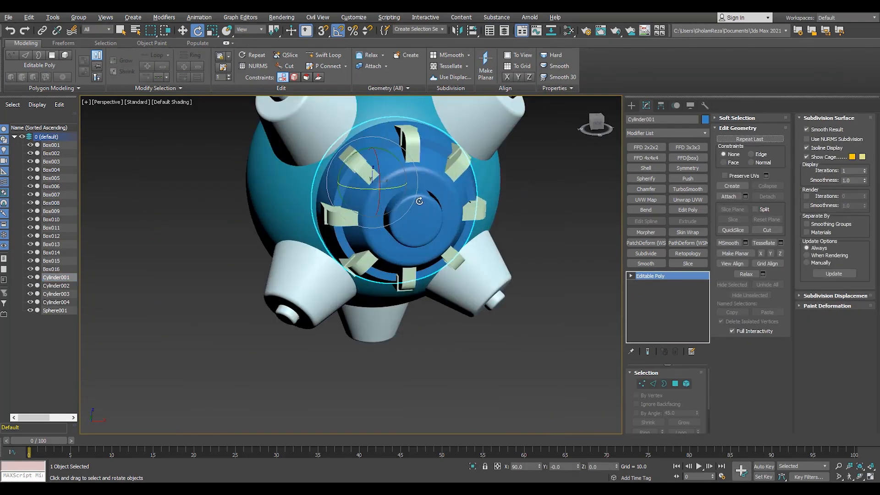
{"action": "key", "text": "4"}
{"action": "scroll", "coordinate": [426, 155], "scroll_direction": "up", "scroll_amount": 3}
{"action": "left_click", "coordinate": [579, 258]}
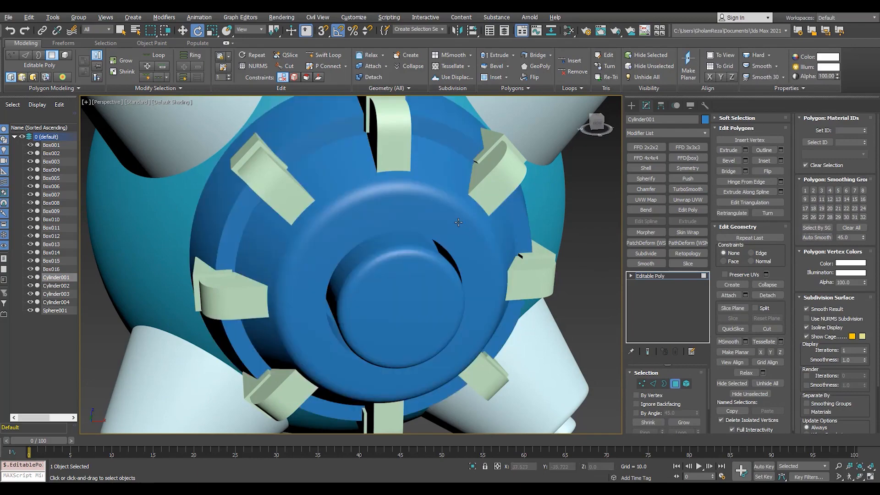
{"action": "scroll", "coordinate": [412, 220], "scroll_direction": "down", "scroll_amount": 5}
{"action": "mouse_move", "coordinate": [415, 223]}
{"action": "middle_mouse_down", "text": "alt"}
{"action": "mouse_move", "coordinate": [514, 220]}
{"action": "mouse_move", "coordinate": [445, 237]}
{"action": "mouse_move", "coordinate": [426, 225]}
{"action": "middle_mouse_up", "text": "alt"}
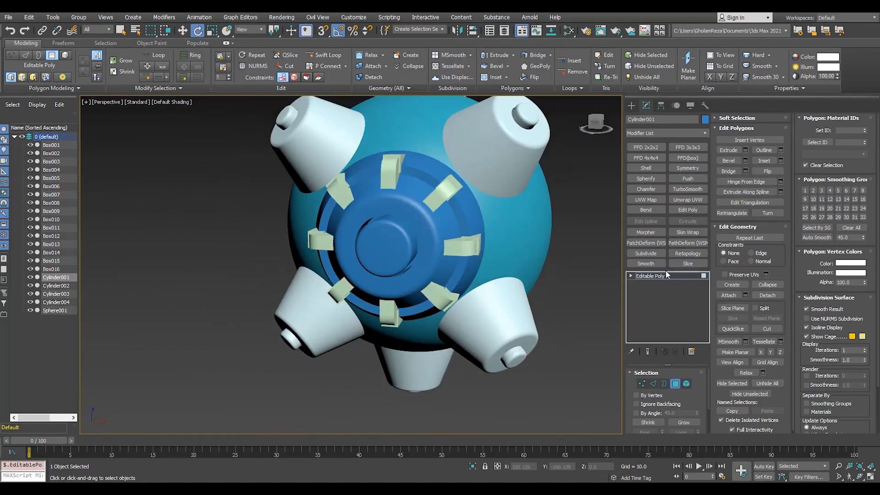
{"action": "left_click", "coordinate": [665, 275]}
{"action": "scroll", "coordinate": [430, 217], "scroll_direction": "up", "scroll_amount": 5}
{"action": "key", "text": "F4"}
{"action": "key", "text": "4"}
{"action": "key", "text": "ctrl+a"}
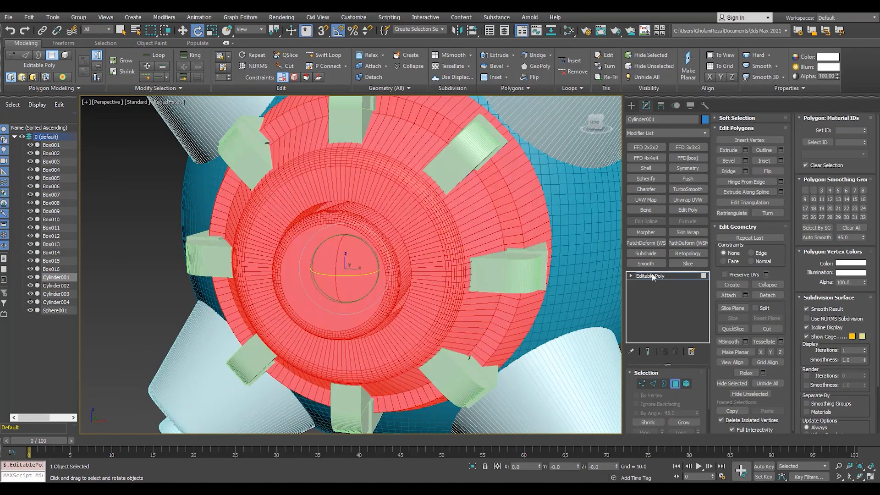
Step: Auto smooth the base mesh of Cylinder002 beneath its Symmetry modifiers, and return to the uppermost modifier
{"action": "left_click", "coordinate": [55, 286]}
{"action": "scroll", "coordinate": [369, 247], "scroll_direction": "down", "scroll_amount": 5}
{"action": "left_click", "coordinate": [651, 292]}
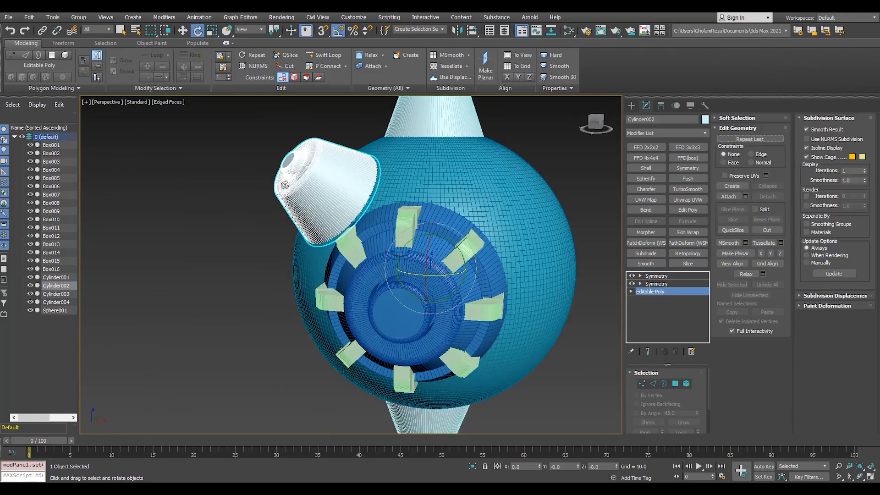
{"action": "left_click", "coordinate": [672, 276]}
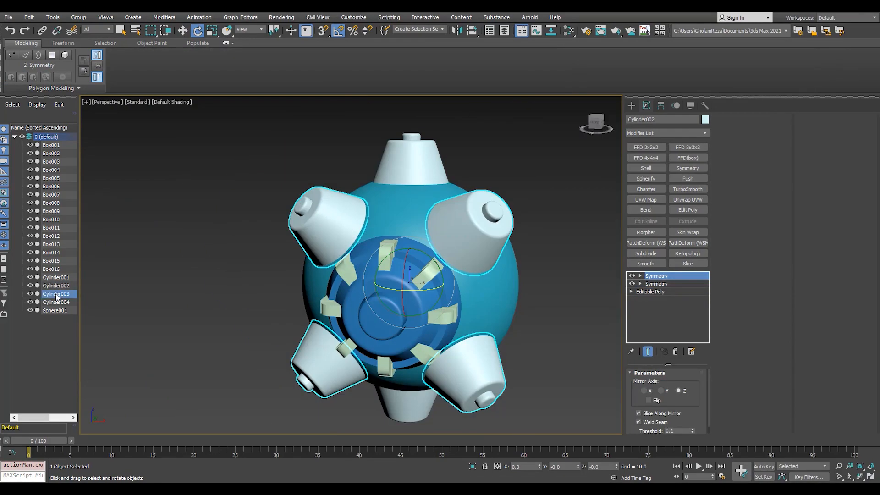
Step: Auto smooth all polygons of the upper light cylinder Cylinder003 with a threshold of 45
{"action": "left_click", "coordinate": [56, 295]}
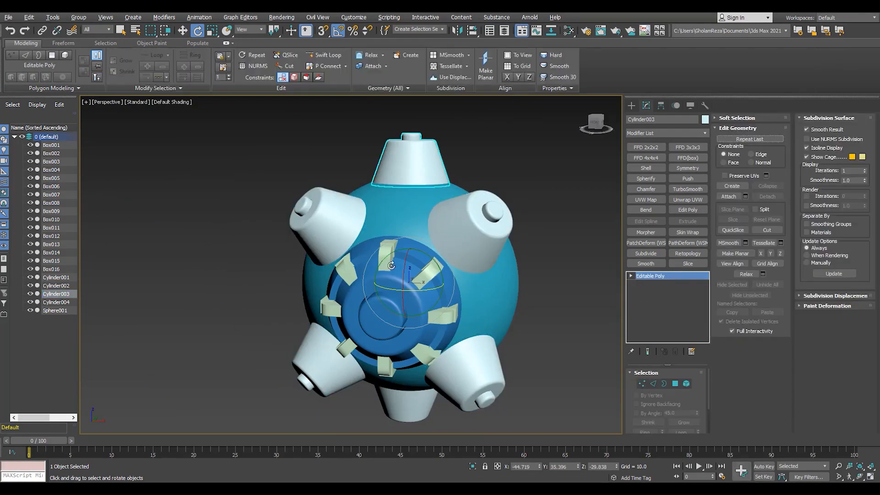
{"action": "middle_click_drag", "start_coordinate": [394, 167], "coordinate": [436, 164], "text": "alt"}
{"action": "key", "text": "z"}
{"action": "key", "text": "F4"}
{"action": "middle_click_drag", "start_coordinate": [457, 322], "coordinate": [394, 295], "text": "alt"}
{"action": "key", "text": "4"}
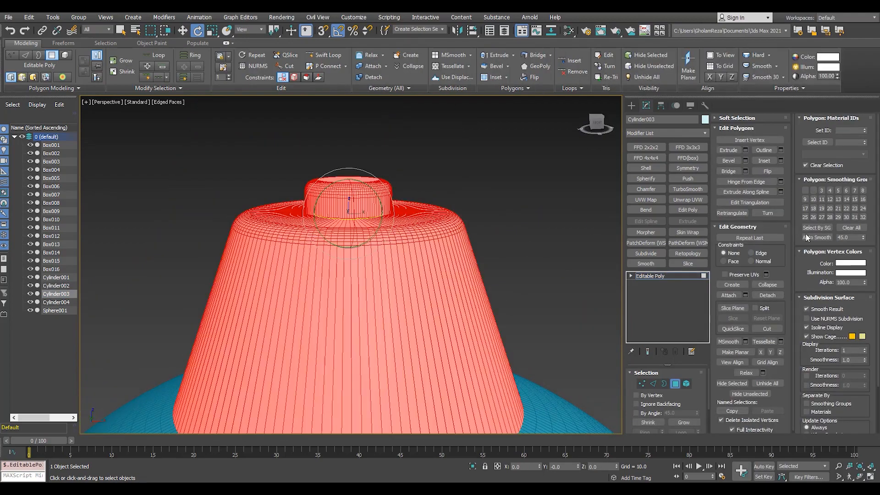
{"action": "left_click", "coordinate": [522, 193]}
Step: Inspect the profile of Cylinder003's knob in the front wireframe view, and return to an overall perspective view
{"action": "key", "text": "f"}
{"action": "middle_click_drag", "start_coordinate": [521, 193], "coordinate": [464, 326]}
{"action": "scroll", "coordinate": [391, 180], "scroll_direction": "up", "scroll_amount": 5}
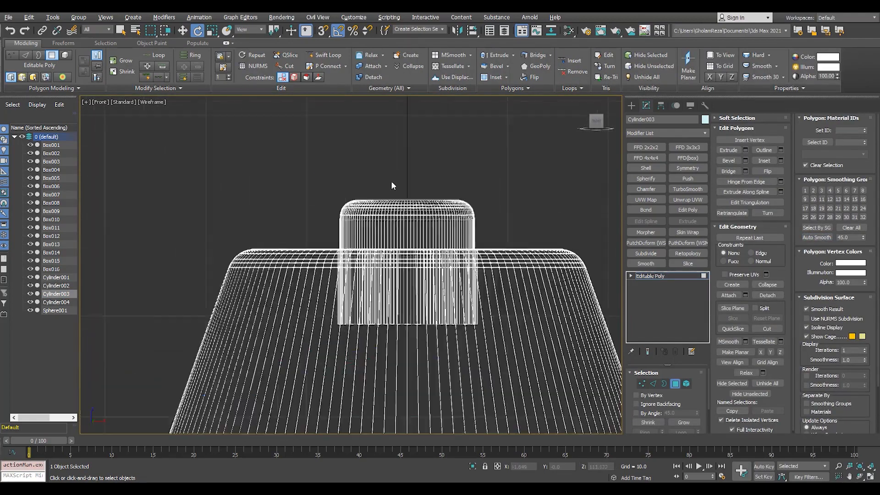
{"action": "scroll", "coordinate": [427, 277], "scroll_direction": "down", "scroll_amount": 3}
{"action": "left_click", "coordinate": [659, 276]}
{"action": "key", "text": "alt+w"}
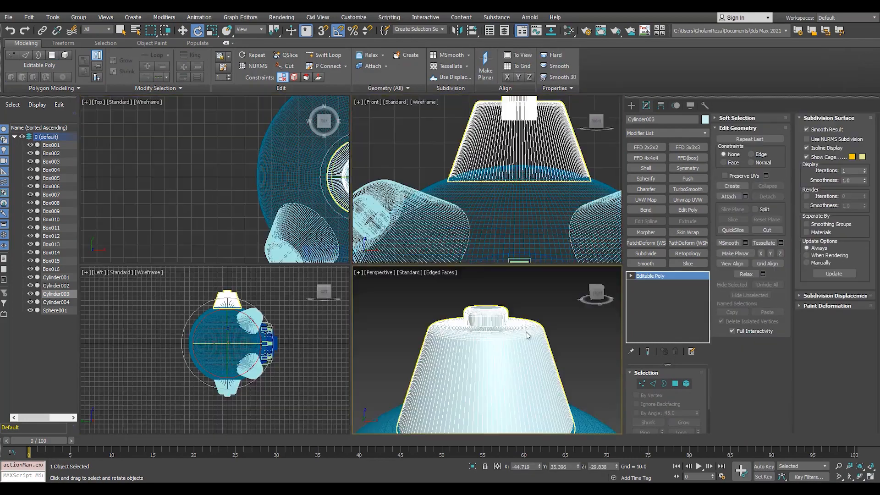
{"action": "left_click", "coordinate": [526, 334]}
{"action": "key", "text": "alt+w"}
{"action": "scroll", "coordinate": [504, 312], "scroll_direction": "down", "scroll_amount": 5}
{"action": "scroll", "coordinate": [429, 329], "scroll_direction": "down", "scroll_amount": 5}
{"action": "middle_click_drag", "start_coordinate": [429, 328], "coordinate": [427, 257], "text": "alt"}
{"action": "scroll", "coordinate": [426, 257], "scroll_direction": "up", "scroll_amount": 3}
Step: Auto smooth all polygons of the lower light cylinder Cylinder004
{"action": "left_click", "coordinate": [410, 365]}
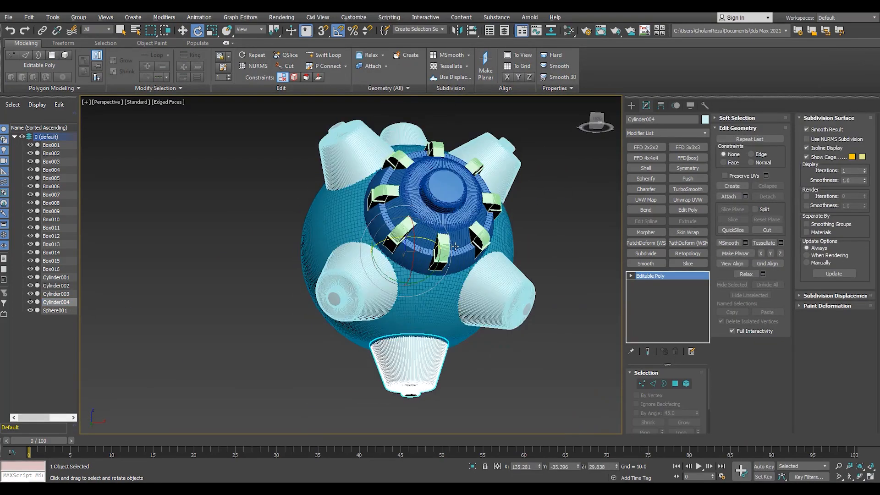
{"action": "middle_click_drag", "start_coordinate": [410, 364], "coordinate": [423, 348], "text": "alt"}
{"action": "key", "text": "4"}
{"action": "key", "text": "ctrl+a"}
{"action": "left_click", "coordinate": [817, 237]}
{"action": "left_click", "coordinate": [222, 276]}
{"action": "key", "text": "4"}
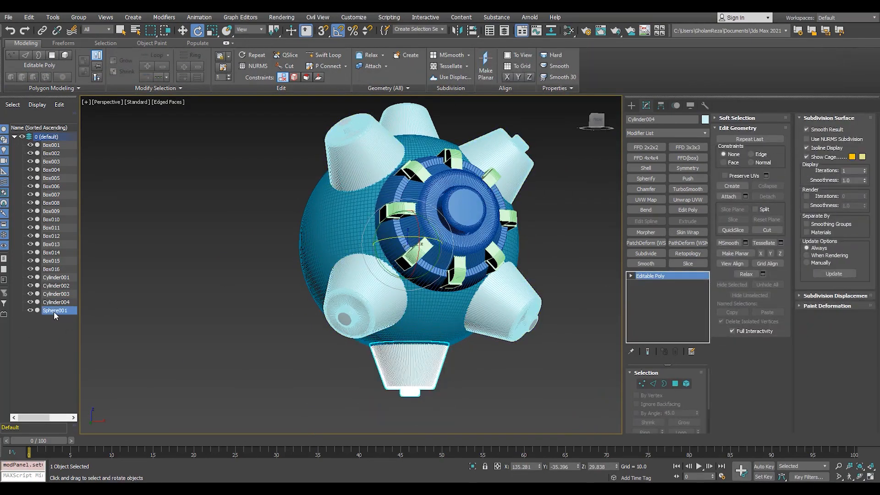
Step: Add an Edit Poly modifier to Sphere001 and auto smooth all of its polygons
{"action": "left_click", "coordinate": [54, 311]}
{"action": "scroll", "coordinate": [393, 316], "scroll_direction": "down", "scroll_amount": 4}
{"action": "middle_click_drag", "start_coordinate": [393, 284], "coordinate": [417, 305], "text": "alt"}
{"action": "scroll", "coordinate": [412, 293], "scroll_direction": "up", "scroll_amount": 4}
{"action": "left_click", "coordinate": [688, 210]}
{"action": "key", "text": "4"}
{"action": "key", "text": "ctrl+a"}
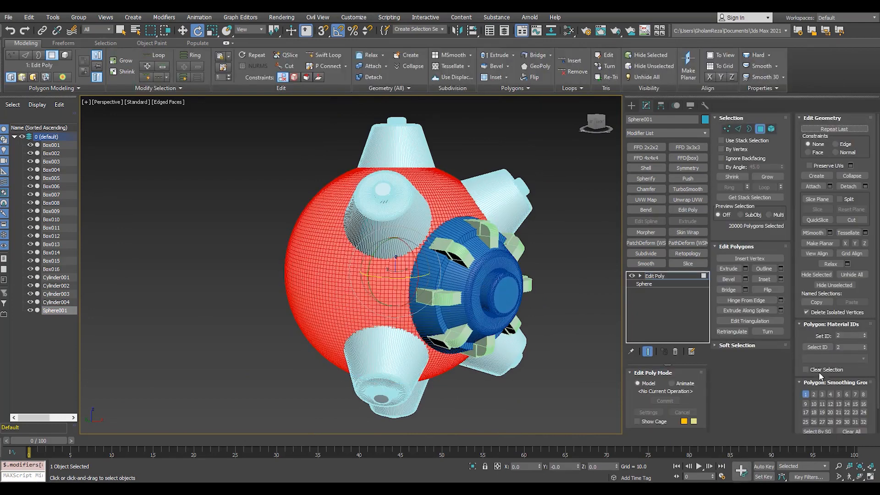
{"action": "scroll", "coordinate": [823, 404], "scroll_direction": "down", "scroll_amount": 2}
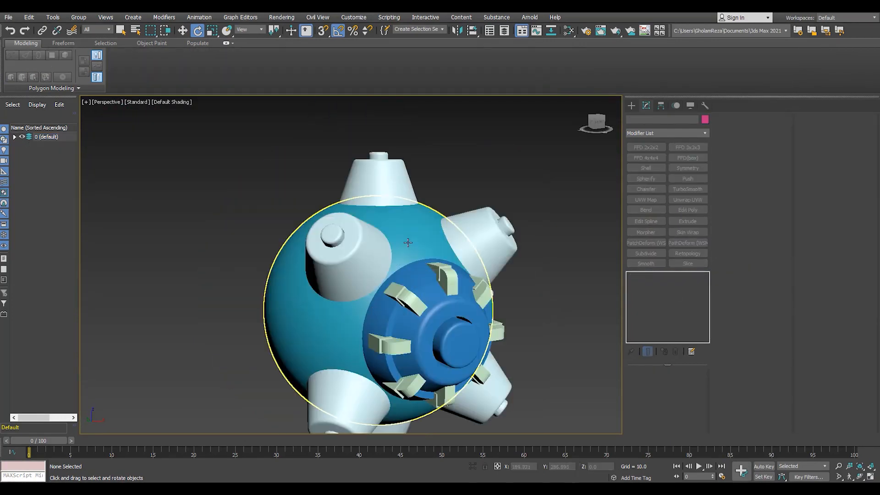
Step: Convert the sphere into a ProBoolean compound object with the Union operation and begin picking operands
{"action": "left_click", "coordinate": [632, 105]}
{"action": "left_click", "coordinate": [648, 131]}
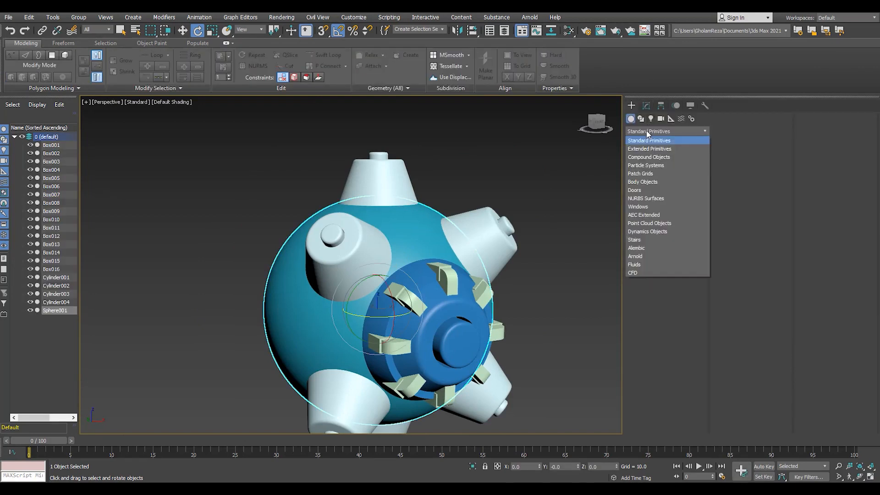
{"action": "left_click", "coordinate": [662, 157]}
{"action": "left_click", "coordinate": [685, 200]}
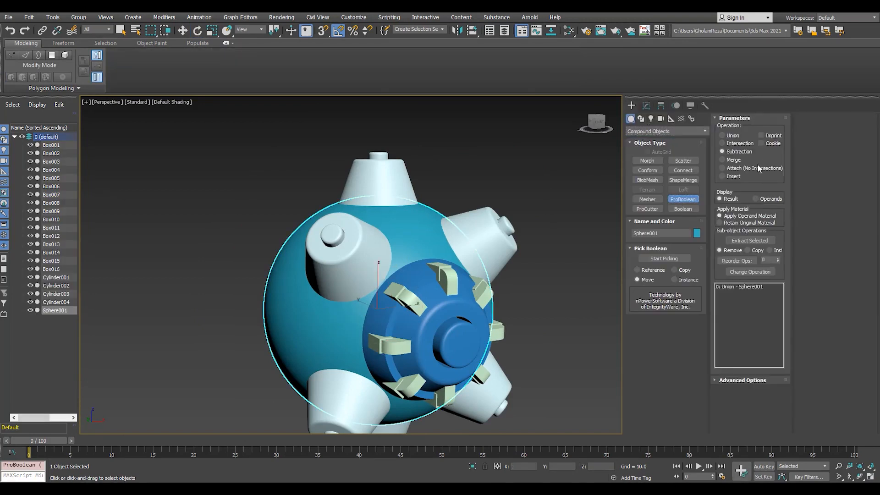
{"action": "left_click", "coordinate": [743, 380]}
{"action": "left_click", "coordinate": [730, 133]}
{"action": "middle_click_drag", "start_coordinate": [463, 303], "coordinate": [399, 307]}
{"action": "left_click", "coordinate": [656, 258]}
{"action": "scroll", "coordinate": [413, 303], "scroll_direction": "up", "scroll_amount": 5}
{"action": "key", "text": "F4"}
Step: Try to unite the blue cylinder with the sphere using the Remove All planar edge option, and undo the union
{"action": "left_click", "coordinate": [411, 304]}
{"action": "scroll", "coordinate": [417, 298], "scroll_direction": "down", "scroll_amount": 3}
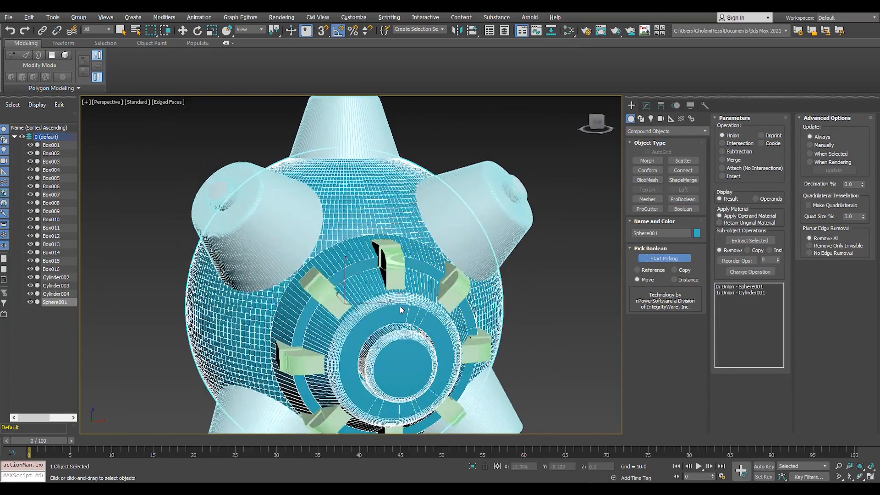
{"action": "scroll", "coordinate": [368, 299], "scroll_direction": "up", "scroll_amount": 5}
{"action": "key", "text": "ctrl+z"}
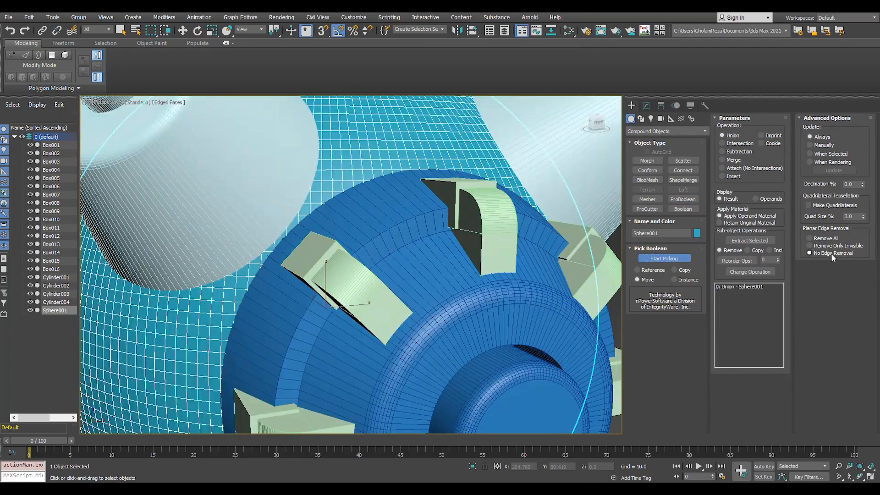
Step: Set planar edge removal to No Edge Removal and unite the blue cylinder Cylinder001 with the sphere
{"action": "left_click", "coordinate": [457, 309]}
{"action": "scroll", "coordinate": [463, 317], "scroll_direction": "down", "scroll_amount": 5}
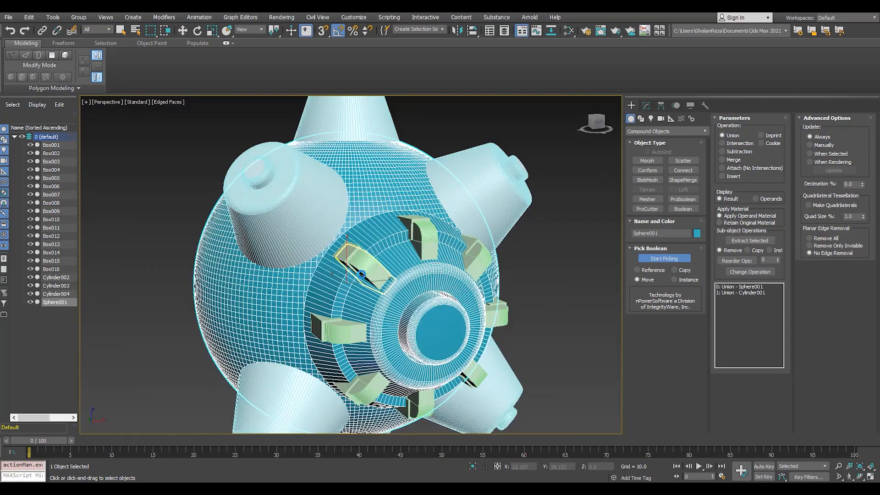
{"action": "scroll", "coordinate": [362, 274], "scroll_direction": "up", "scroll_amount": 5}
Step: Try to unite one of the ring blocks with the ProBoolean sphere, and undo that union
{"action": "left_click", "coordinate": [361, 275]}
{"action": "key", "text": "ctrl+z"}
{"action": "scroll", "coordinate": [345, 261], "scroll_direction": "down", "scroll_amount": 7}
{"action": "middle_click_drag", "start_coordinate": [344, 261], "coordinate": [327, 234], "text": "alt"}
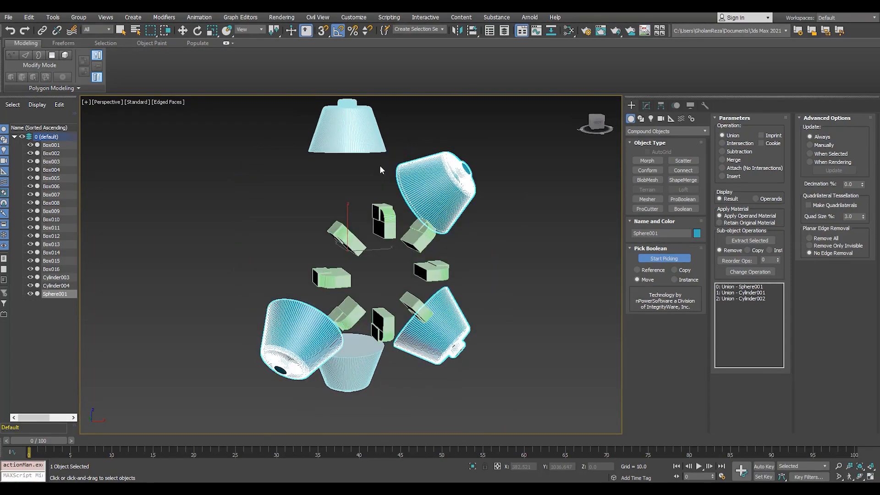
Step: Undo the union of the angled cylinders Cylinder002 with the sphere, and delete both Symmetry modifiers from Cylinder002
{"action": "key", "text": "ctrl+z"}
{"action": "key", "text": "w"}
{"action": "left_click", "coordinate": [302, 191]}
{"action": "left_click", "coordinate": [647, 108]}
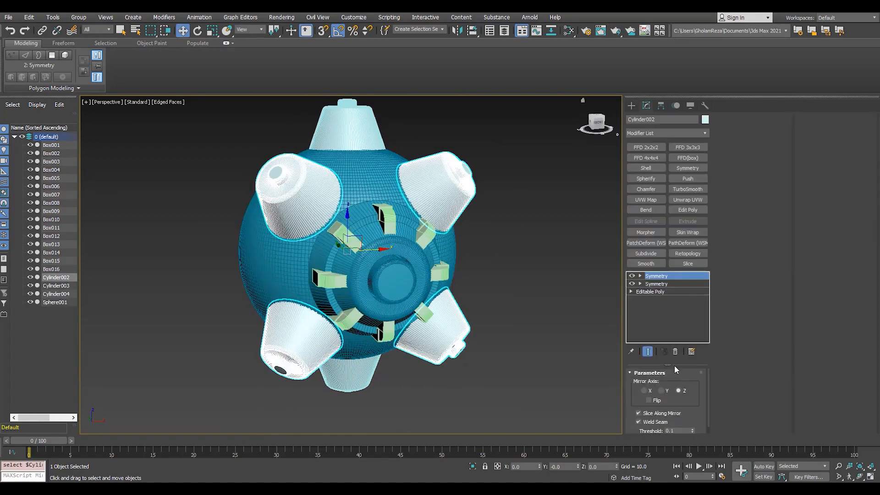
{"action": "left_click", "coordinate": [676, 352]}
{"action": "left_click", "coordinate": [676, 352]}
Step: Hide the cylinder Cylinder004 beneath the sphere
{"action": "left_click", "coordinate": [365, 128]}
{"action": "left_click", "coordinate": [366, 370]}
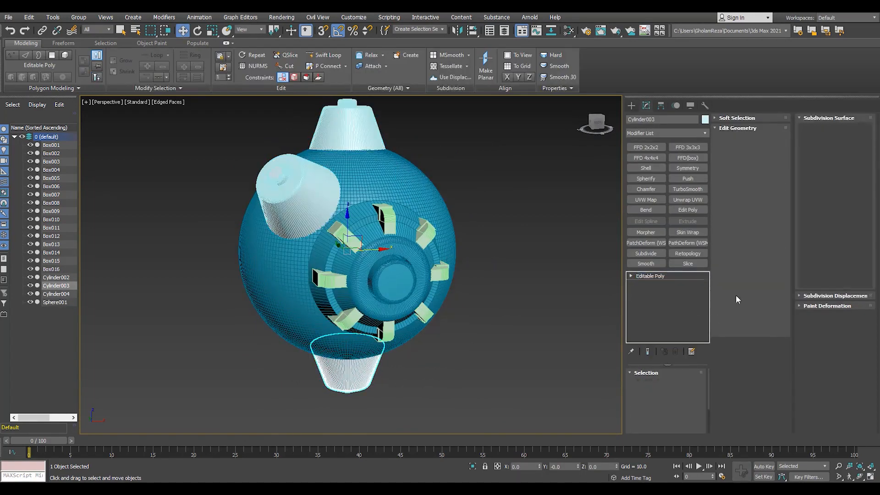
{"action": "middle_click_drag", "start_coordinate": [366, 370], "coordinate": [371, 350], "text": "alt"}
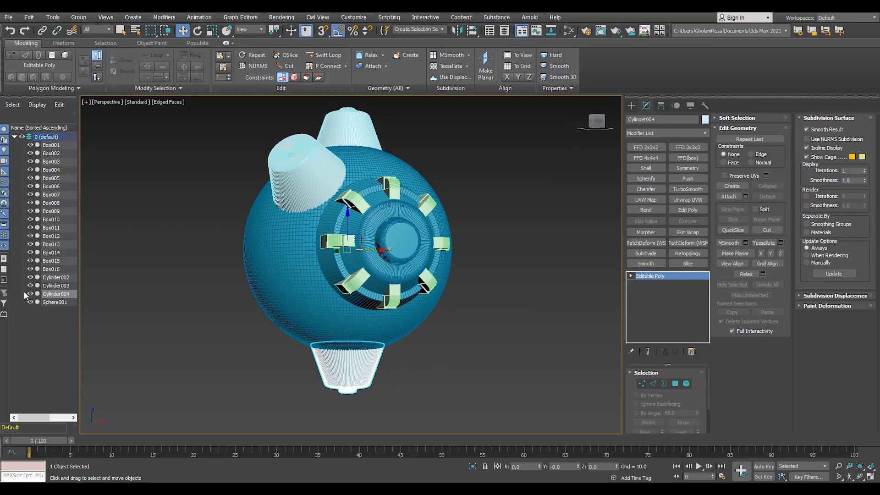
{"action": "middle_click_drag", "start_coordinate": [268, 380], "coordinate": [260, 426]}
Step: Unite the angled cylinder Cylinder002 and the upright cylinder Cylinder003 with the ProBoolean sphere
{"action": "left_click", "coordinate": [357, 371]}
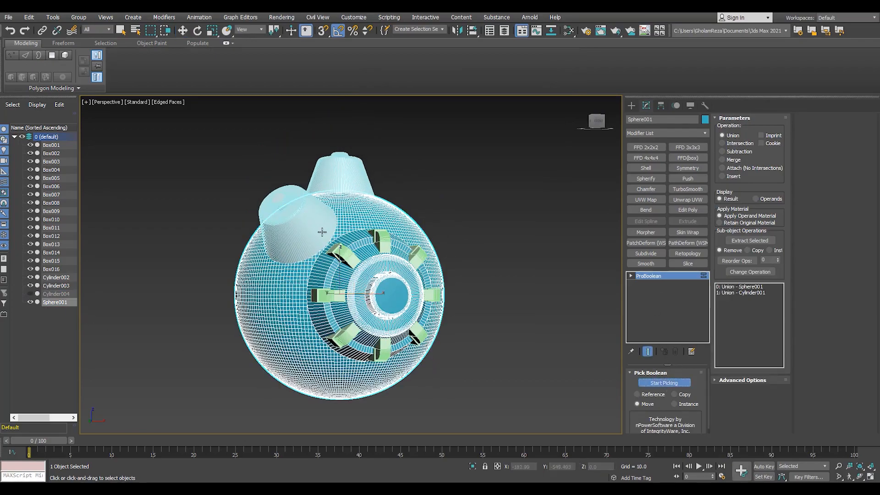
{"action": "middle_click_drag", "start_coordinate": [339, 187], "coordinate": [317, 238], "text": "alt"}
{"action": "scroll", "coordinate": [350, 193], "scroll_direction": "up", "scroll_amount": 8}
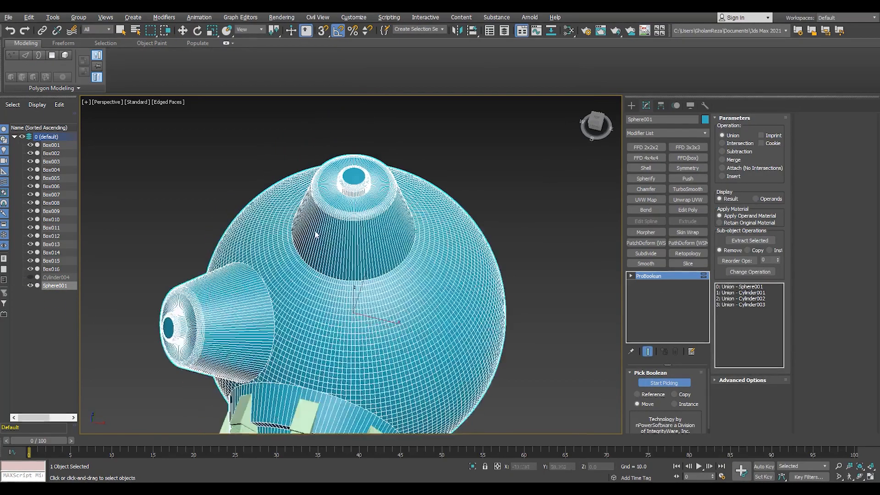
{"action": "key", "text": "F4"}
{"action": "scroll", "coordinate": [368, 192], "scroll_direction": "down", "scroll_amount": 8}
Step: Set the ProBoolean operation to Subtraction and subtract the ring blocks Box002, Box003, Box001, Box004 and Box008 from the sphere
{"action": "middle_click_drag", "start_coordinate": [388, 242], "coordinate": [418, 204], "text": "alt"}
{"action": "scroll", "coordinate": [418, 207], "scroll_direction": "up", "scroll_amount": 6}
{"action": "key", "text": "F4"}
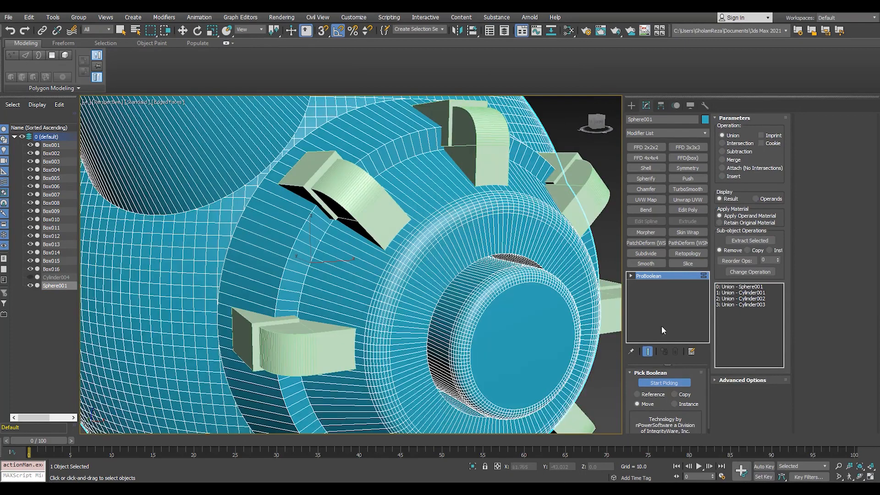
{"action": "scroll", "coordinate": [468, 278], "scroll_direction": "down", "scroll_amount": 6}
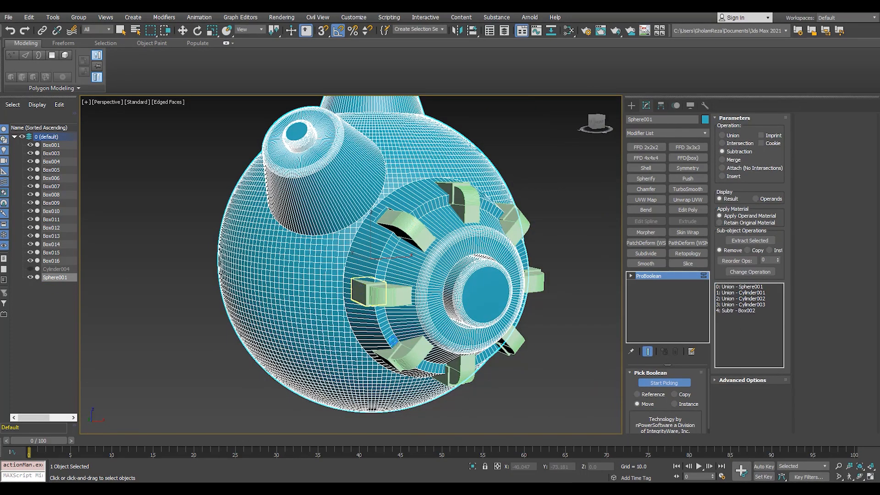
{"action": "left_click", "coordinate": [371, 292]}
{"action": "scroll", "coordinate": [390, 256], "scroll_direction": "up", "scroll_amount": 10}
{"action": "middle_click_drag", "start_coordinate": [390, 256], "coordinate": [508, 162], "text": "alt"}
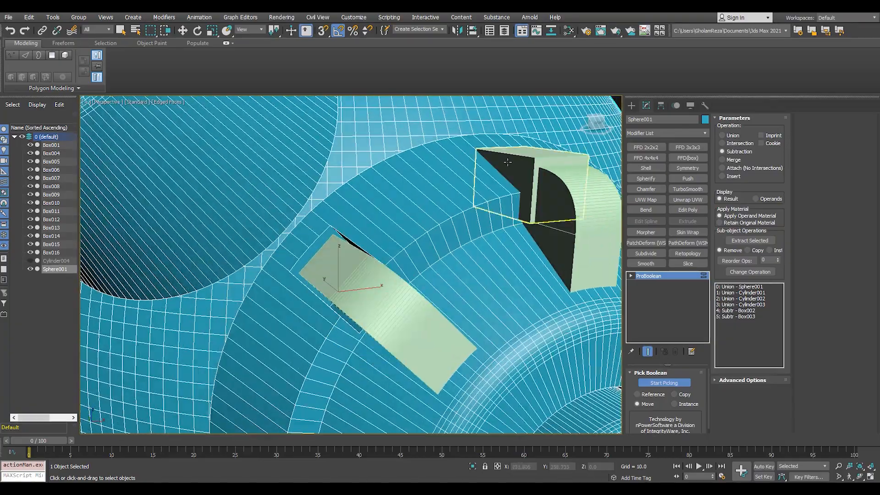
{"action": "scroll", "coordinate": [444, 217], "scroll_direction": "down", "scroll_amount": 8}
{"action": "middle_click_drag", "start_coordinate": [444, 216], "coordinate": [420, 240], "text": "alt"}
{"action": "scroll", "coordinate": [481, 219], "scroll_direction": "up", "scroll_amount": 6}
{"action": "middle_click_drag", "start_coordinate": [528, 179], "coordinate": [394, 301], "text": "alt"}
{"action": "middle_click_drag", "start_coordinate": [484, 233], "coordinate": [391, 303]}
{"action": "scroll", "coordinate": [478, 351], "scroll_direction": "down", "scroll_amount": 5}
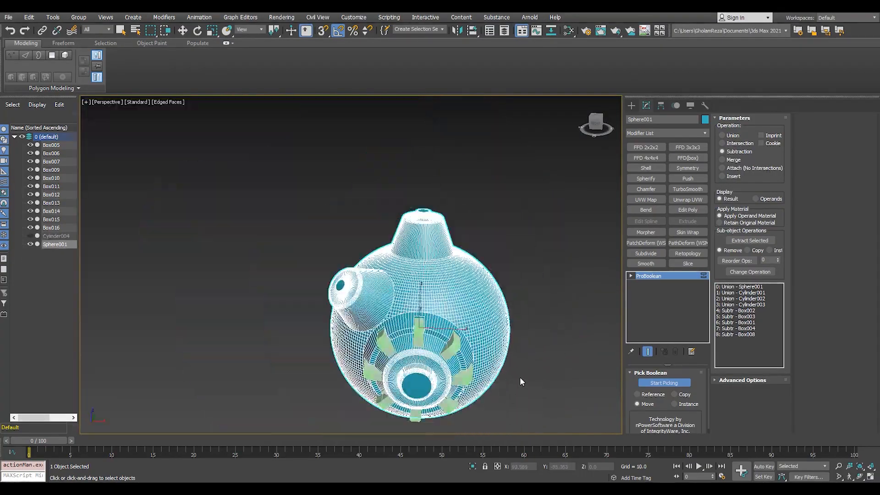
Step: Examine in wireframe how far the inner end polygon of the ring block Box009 reaches into the body
{"action": "key", "text": "w"}
{"action": "scroll", "coordinate": [405, 342], "scroll_direction": "up", "scroll_amount": 5}
{"action": "middle_click_drag", "start_coordinate": [406, 341], "coordinate": [459, 328], "text": "alt"}
{"action": "scroll", "coordinate": [417, 226], "scroll_direction": "up", "scroll_amount": 3}
{"action": "left_click", "coordinate": [416, 226]}
{"action": "middle_click_drag", "start_coordinate": [416, 226], "coordinate": [621, 262], "text": "alt"}
{"action": "key", "text": "F3"}
{"action": "middle_click_drag", "start_coordinate": [498, 272], "coordinate": [441, 262]}
{"action": "key", "text": "4"}
{"action": "left_click", "coordinate": [440, 262]}
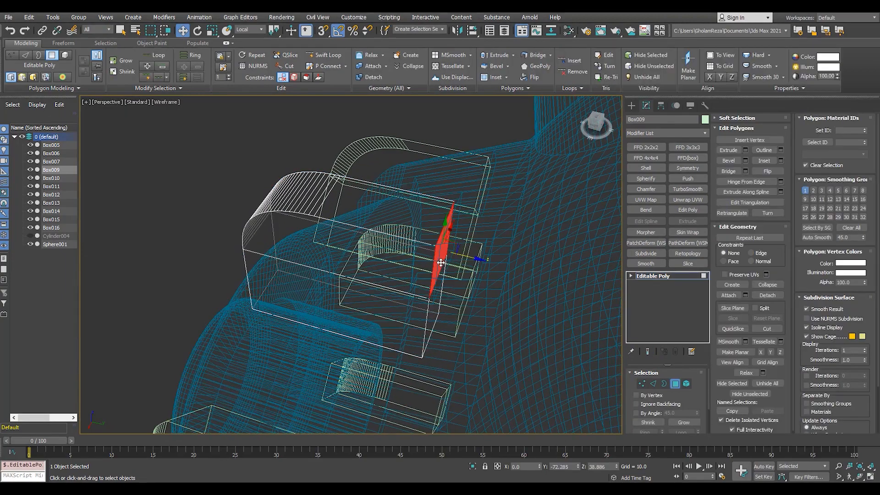
{"action": "key", "text": "F3"}
{"action": "middle_click_drag", "start_coordinate": [440, 295], "coordinate": [521, 260], "text": "alt"}
{"action": "scroll", "coordinate": [437, 223], "scroll_direction": "down", "scroll_amount": 5}
{"action": "left_click", "coordinate": [655, 277]}
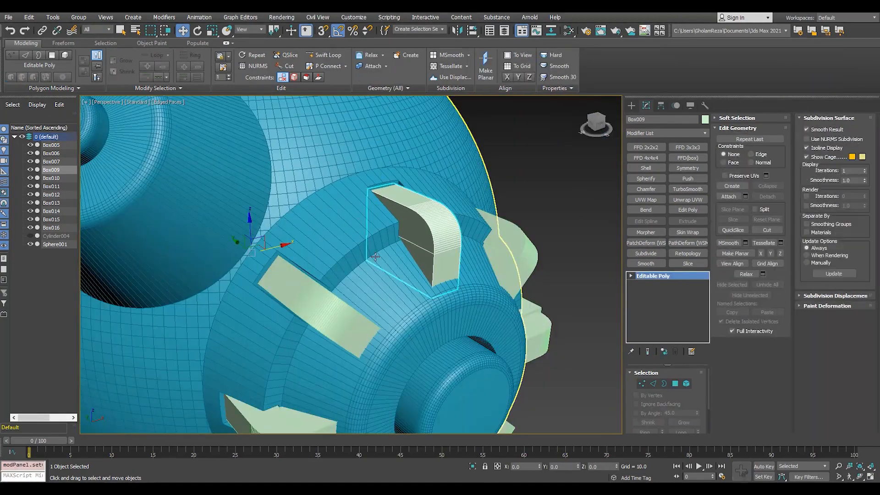
Step: Set the sphere's ProBoolean operation to Union and unite the ring blocks Box009, Box010, Box011, Box012 and Box016 with it
{"action": "left_click", "coordinate": [377, 257]}
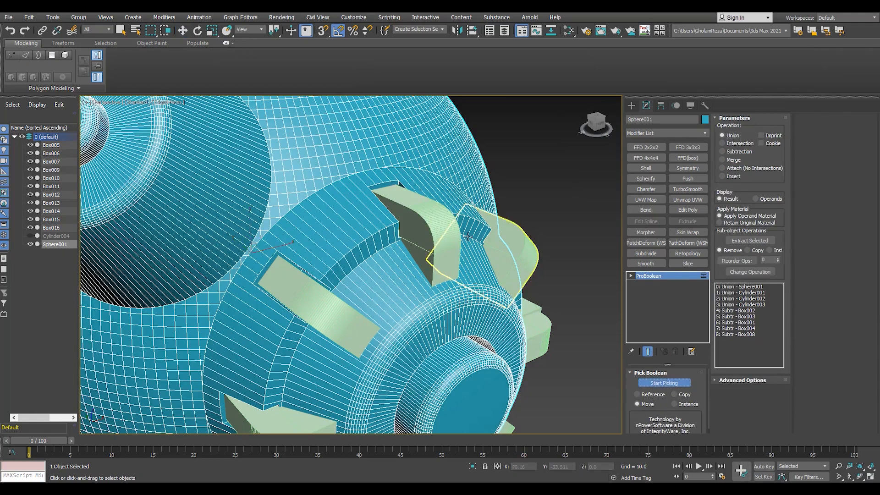
{"action": "left_click", "coordinate": [418, 270]}
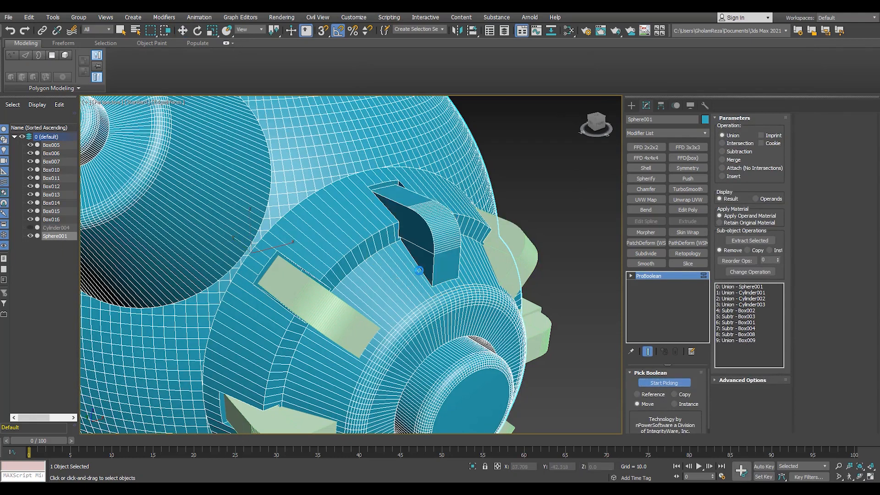
{"action": "left_click", "coordinate": [327, 321]}
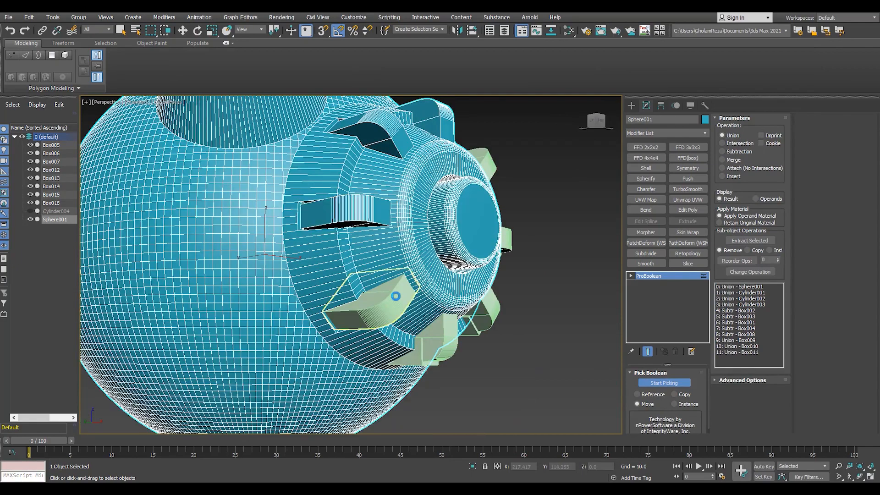
{"action": "middle_click_drag", "start_coordinate": [430, 224], "coordinate": [395, 243], "text": "alt"}
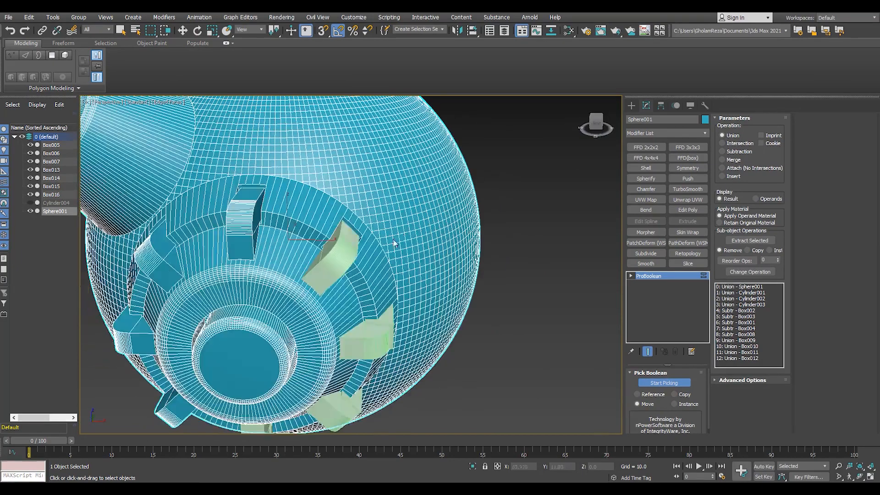
{"action": "middle_click_drag", "start_coordinate": [346, 306], "coordinate": [267, 306], "text": "alt"}
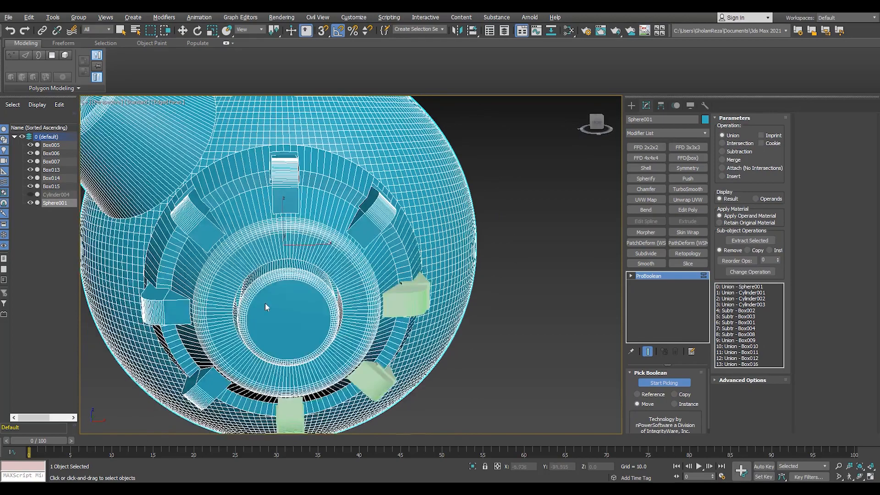
Step: Examine the junctions between the united blocks and the ring, with and without edged faces
{"action": "scroll", "coordinate": [527, 275], "scroll_direction": "up", "scroll_amount": 5}
{"action": "scroll", "coordinate": [175, 232], "scroll_direction": "up", "scroll_amount": 4}
{"action": "key", "text": "F4"}
{"action": "scroll", "coordinate": [270, 251], "scroll_direction": "down", "scroll_amount": 10}
{"action": "middle_click_drag", "start_coordinate": [270, 247], "coordinate": [279, 245], "text": "alt"}
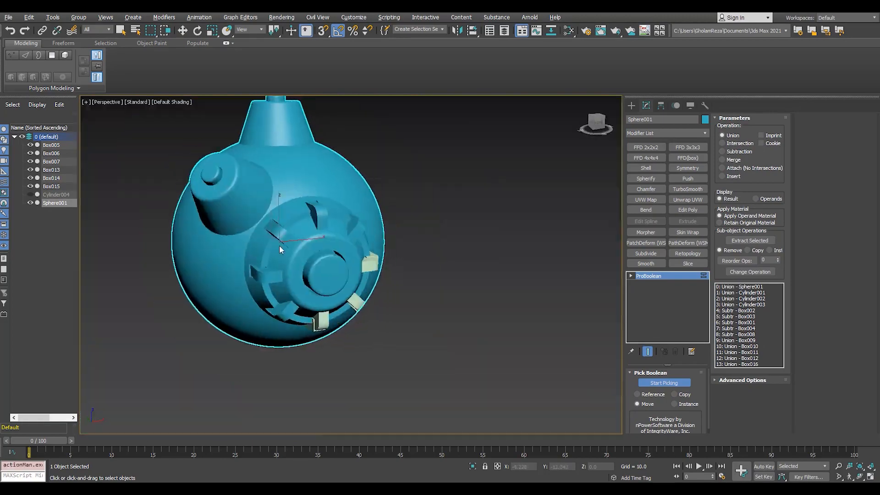
{"action": "scroll", "coordinate": [340, 210], "scroll_direction": "up", "scroll_amount": 8}
{"action": "key", "text": "F4"}
{"action": "scroll", "coordinate": [350, 238], "scroll_direction": "up", "scroll_amount": 3}
{"action": "scroll", "coordinate": [366, 218], "scroll_direction": "down", "scroll_amount": 15}
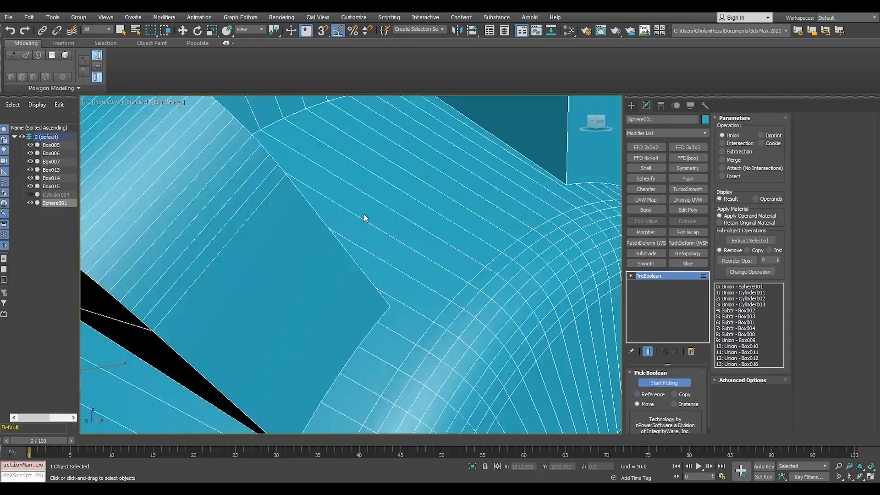
{"action": "key", "text": "F4"}
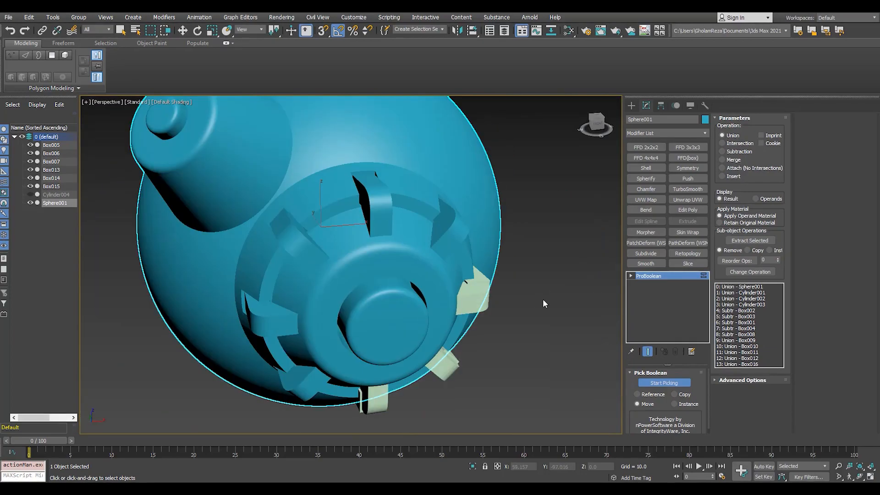
Step: Apply a Turn to Poly modifier to the ProBoolean sphere and collapse it to an Editable Poly
{"action": "key", "text": "w"}
{"action": "left_click", "coordinate": [683, 133]}
{"action": "key", "text": "t"}
{"action": "key", "text": "t"}
{"action": "key", "text": "t"}
{"action": "key", "text": "t"}
{"action": "key", "text": "t"}
{"action": "key", "text": "t"}
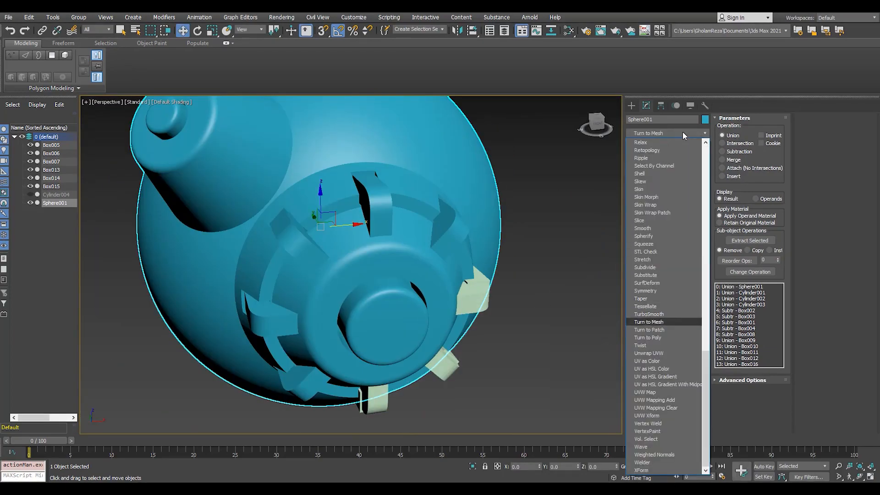
{"action": "key", "text": "Return"}
{"action": "key", "text": "ctrl+e"}
Step: Add a Slice modifier to the sphere, rotate its plane to 90 degrees in the front view, and cut away one side with Remove Top
{"action": "left_click", "coordinate": [686, 264]}
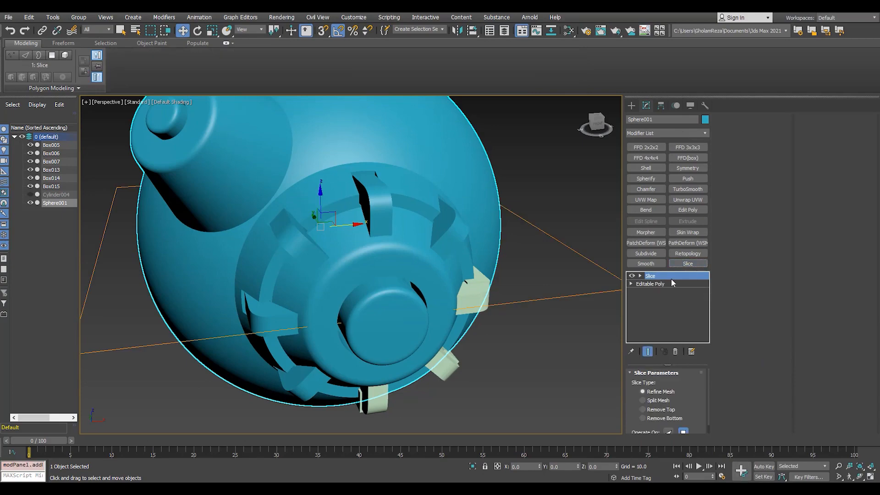
{"action": "key", "text": "1"}
{"action": "key", "text": "alt+w"}
{"action": "middle_click", "coordinate": [512, 204]}
{"action": "key", "text": "alt+w"}
{"action": "scroll", "coordinate": [465, 222], "scroll_direction": "down", "scroll_amount": 8}
{"action": "scroll", "coordinate": [464, 222], "scroll_direction": "up", "scroll_amount": 5}
{"action": "key", "text": "e"}
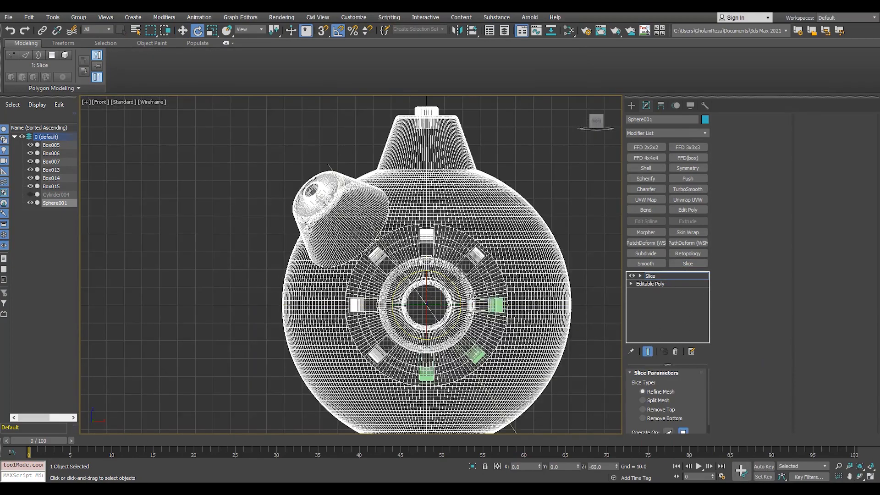
{"action": "left_click", "coordinate": [643, 409]}
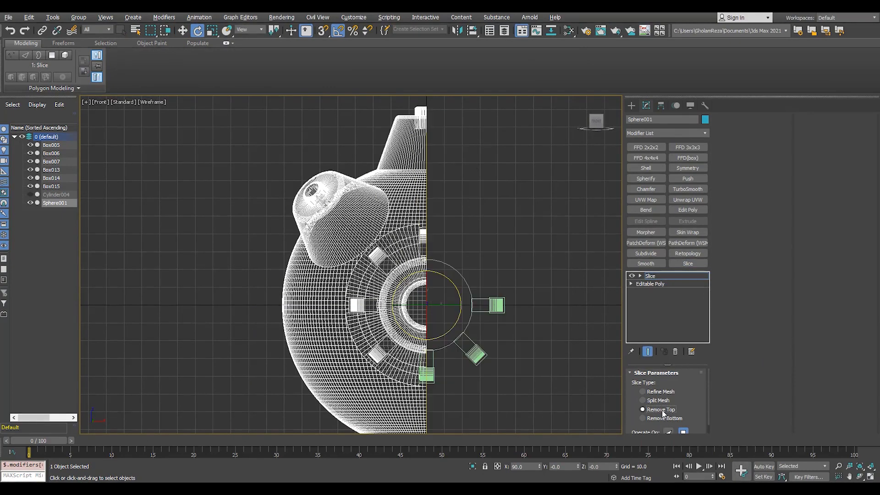
Step: Add a second Slice modifier with a horizontal plane and cut away the sphere's lower half with Remove Bottom
{"action": "left_click", "coordinate": [686, 263]}
{"action": "left_click", "coordinate": [643, 418]}
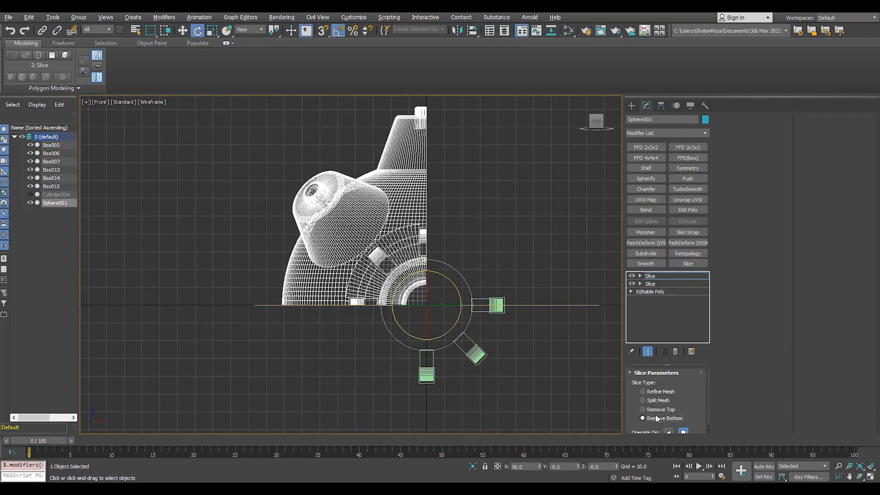
{"action": "key", "text": "alt+w"}
{"action": "middle_click", "coordinate": [527, 340]}
{"action": "key", "text": "alt+w"}
{"action": "scroll", "coordinate": [403, 275], "scroll_direction": "up", "scroll_amount": 6}
{"action": "key", "text": "F4"}
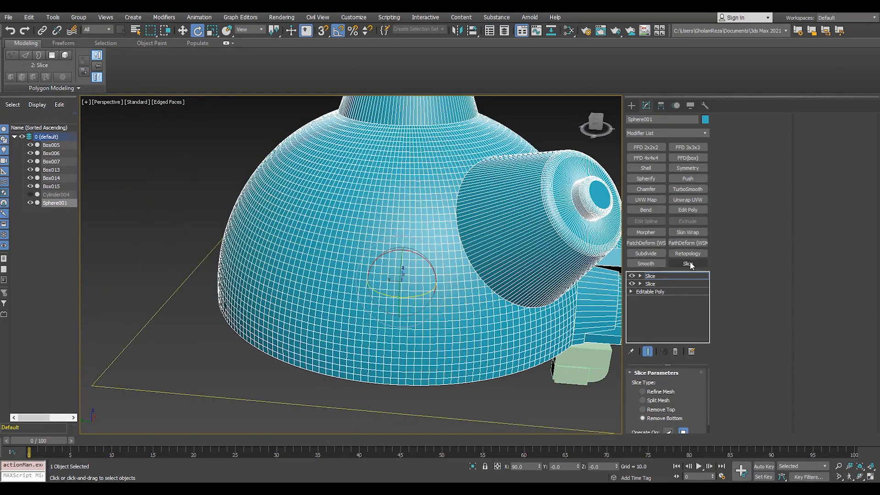
Step: Cut away the sphere's rear half with a third, rotated Slice modifier set to Remove Bottom, and collapse the stack to an Editable Poly
{"action": "double_click", "coordinate": [658, 279]}
{"action": "scroll", "coordinate": [432, 259], "scroll_direction": "down", "scroll_amount": 2}
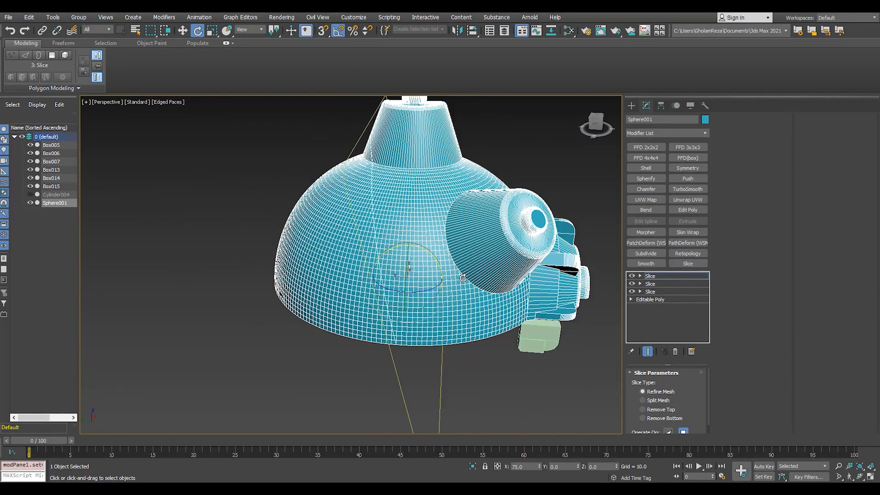
{"action": "left_click", "coordinate": [661, 410]}
{"action": "left_click", "coordinate": [663, 418]}
{"action": "middle_click_drag", "start_coordinate": [412, 225], "coordinate": [444, 192], "text": "alt"}
{"action": "key", "text": "ctrl+e"}
{"action": "key", "text": "F4"}
{"action": "scroll", "coordinate": [462, 217], "scroll_direction": "down", "scroll_amount": 4}
{"action": "scroll", "coordinate": [443, 174], "scroll_direction": "up", "scroll_amount": 8}
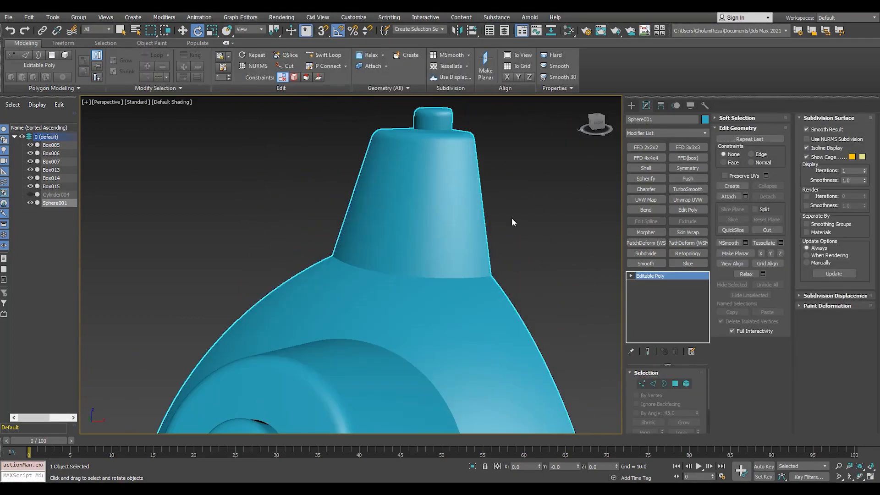
Step: Remesh the sliced sphere section with a Subdivide modifier in Variable Curvature mode
{"action": "left_click", "coordinate": [647, 253]}
{"action": "left_click", "coordinate": [646, 424]}
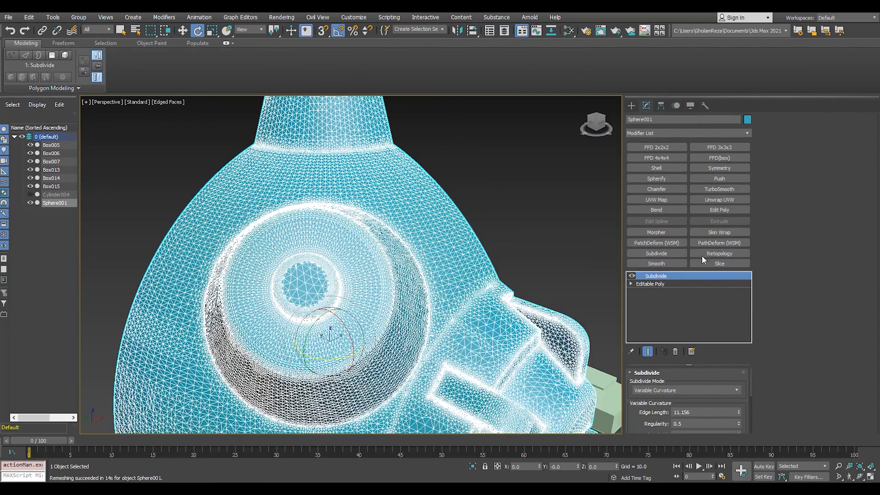
{"action": "key", "text": "F4"}
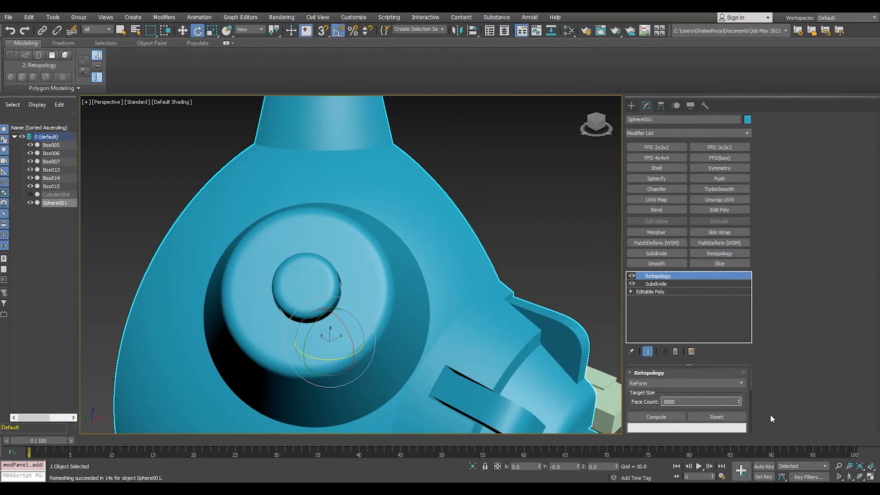
Step: Compute a ReForm Retopology of the section with a face count of 15000, and add a TurboSmooth modifier
{"action": "left_click", "coordinate": [656, 417]}
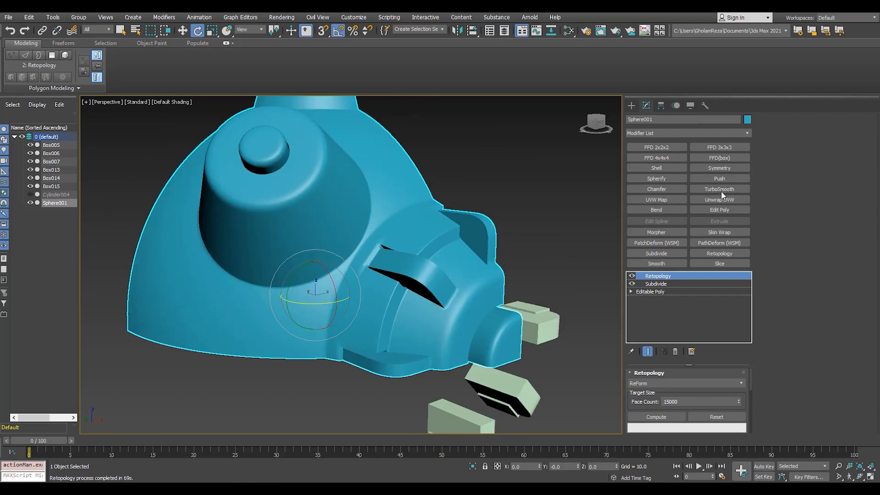
{"action": "left_click", "coordinate": [721, 190]}
{"action": "middle_click_drag", "start_coordinate": [348, 230], "coordinate": [386, 240], "text": "alt"}
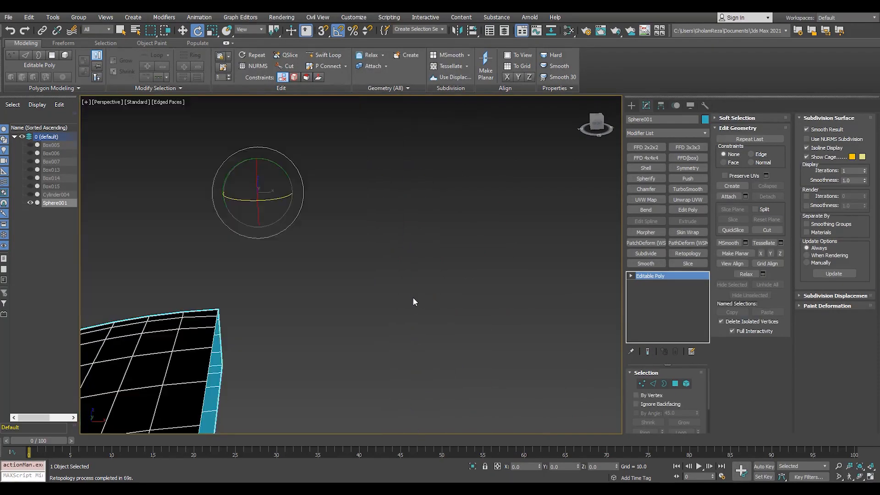
Step: Mirror the section with a flipped X-axis Symmetry modifier at threshold 0.01, and add a Z-axis Symmetry modifier beneath it
{"action": "left_click", "coordinate": [687, 168]}
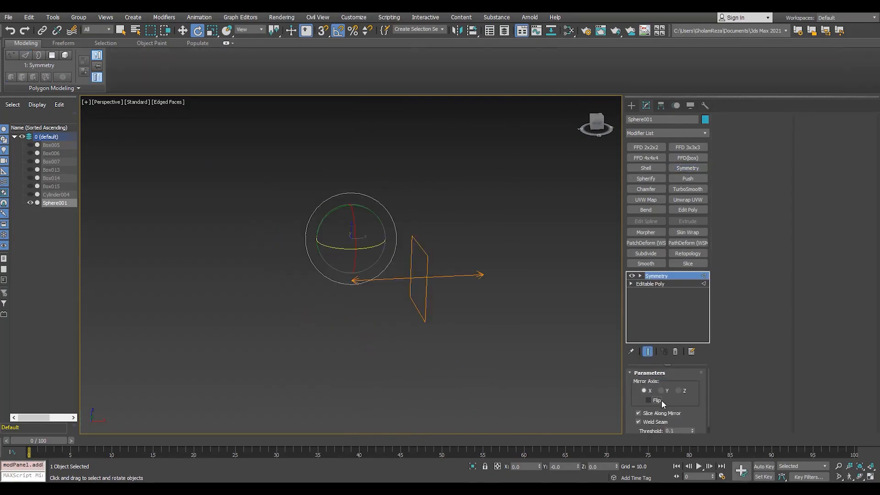
{"action": "left_click", "coordinate": [649, 401]}
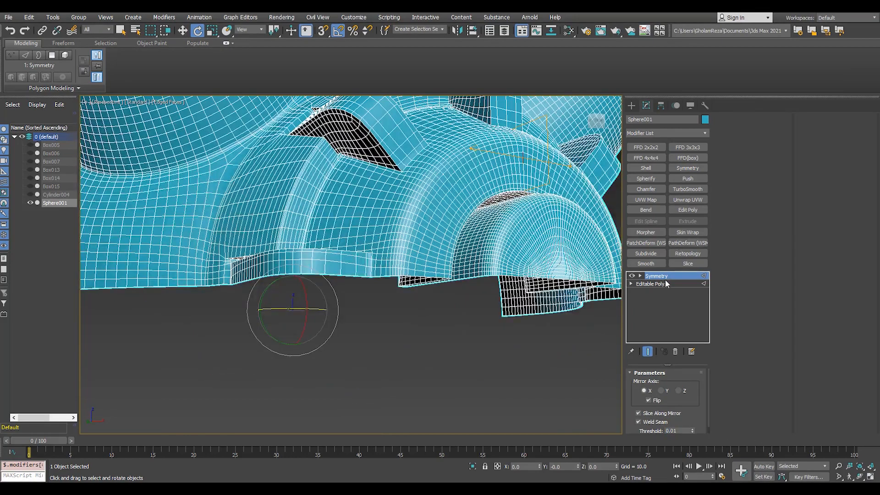
{"action": "left_click", "coordinate": [650, 283]}
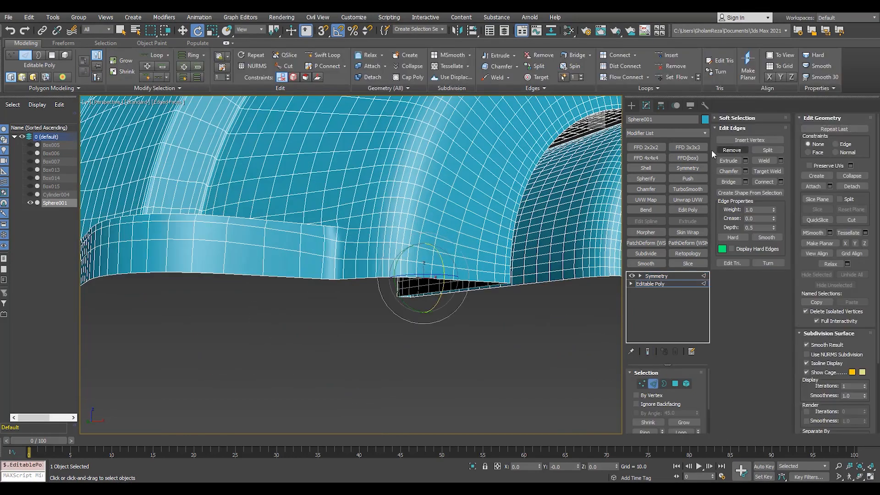
{"action": "left_click", "coordinate": [688, 167]}
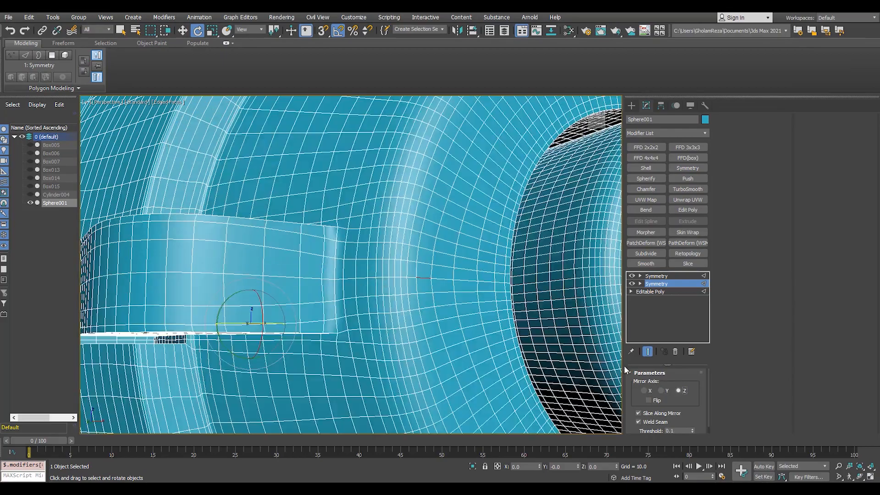
Step: Set the Z-axis Symmetry modifier's weld threshold to 0.01 and inspect the open edge of the mirrored half
{"action": "type", "text": "0.01"}
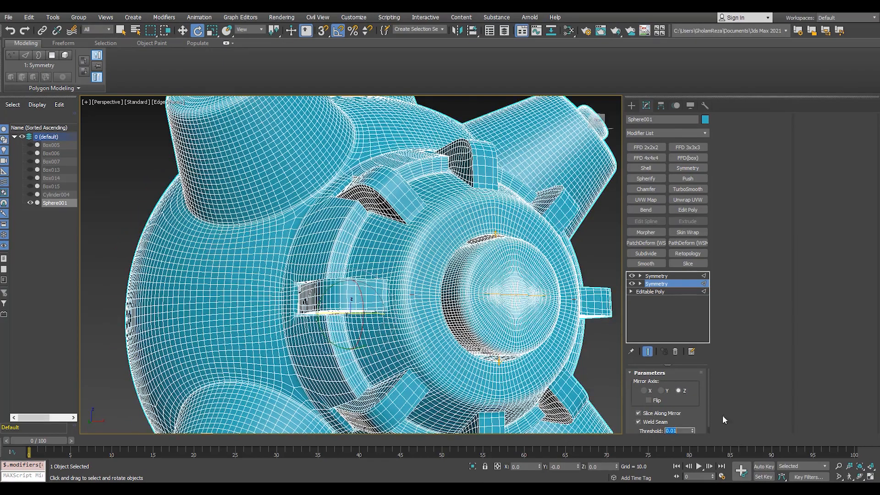
{"action": "key", "text": "Return"}
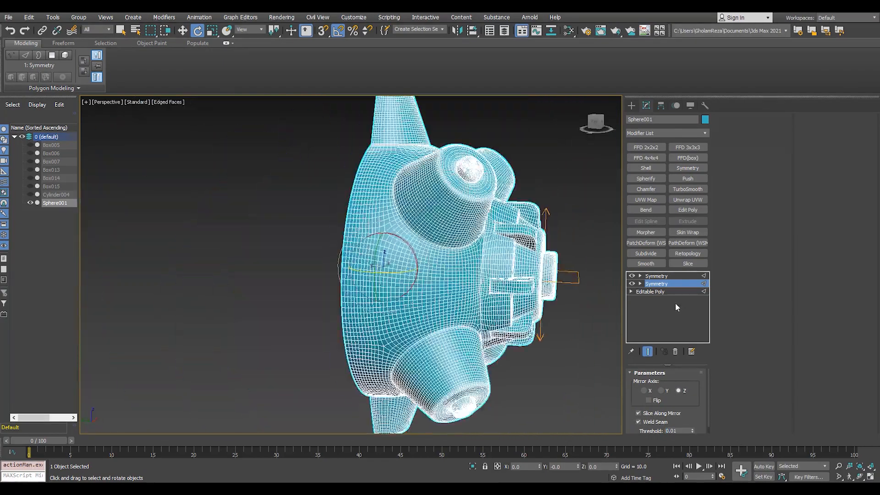
{"action": "left_click", "coordinate": [654, 291]}
{"action": "left_click", "coordinate": [659, 276]}
{"action": "middle_click_drag", "start_coordinate": [463, 253], "coordinate": [451, 246], "text": "alt"}
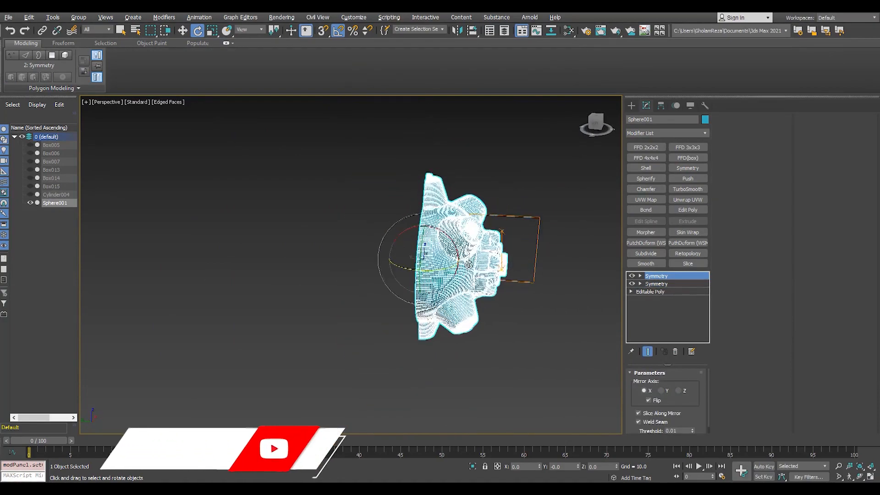
{"action": "scroll", "coordinate": [395, 205], "scroll_direction": "up", "scroll_amount": 10}
Step: Complete the sphere with a third Symmetry modifier directly above the Editable Poly, mirrored on the Y axis with Flip enabled
{"action": "left_click", "coordinate": [674, 292]}
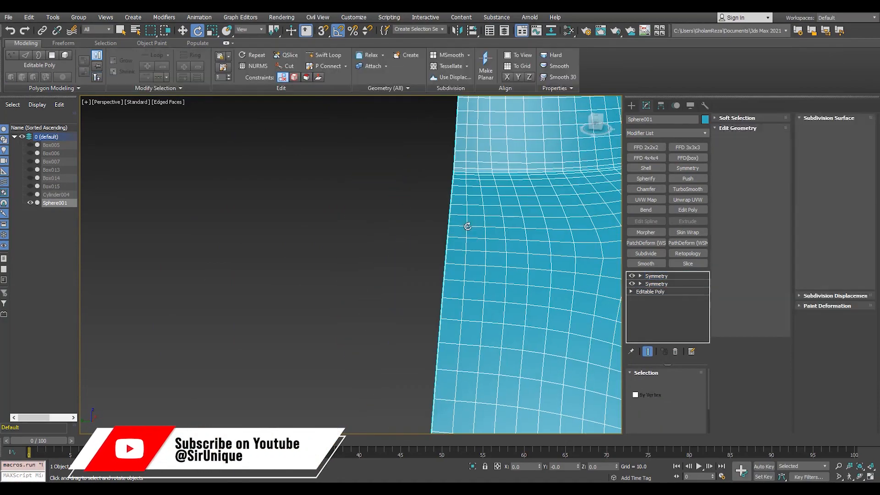
{"action": "left_click", "coordinate": [686, 168]}
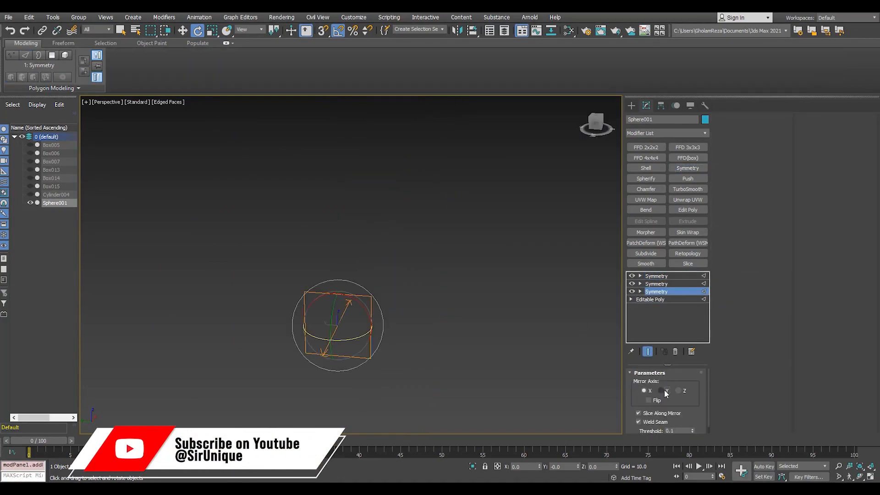
{"action": "left_click", "coordinate": [657, 402]}
{"action": "key", "text": "z"}
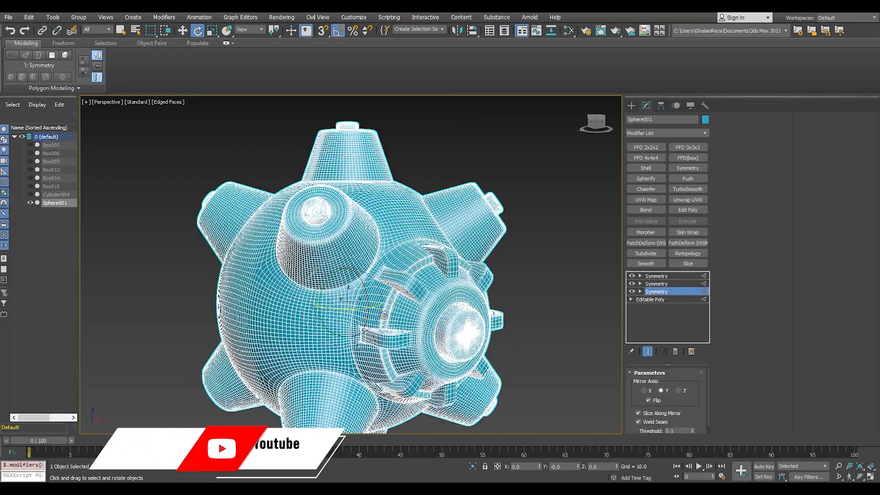
Step: Turn off the edged faces display and collapse the sphere's Symmetry stack to an Editable Poly
{"action": "key", "text": "F4"}
{"action": "middle_click_drag", "start_coordinate": [375, 296], "coordinate": [682, 311], "text": "alt"}
Step: Try a TurboSmooth modifier on the collapsed sphere, inspect the surface, and undo it
{"action": "left_click", "coordinate": [688, 191]}
{"action": "scroll", "coordinate": [367, 263], "scroll_direction": "up", "scroll_amount": 5}
{"action": "scroll", "coordinate": [366, 264], "scroll_direction": "down", "scroll_amount": 4}
{"action": "middle_click_drag", "start_coordinate": [371, 266], "coordinate": [566, 355], "text": "alt"}
{"action": "key", "text": "ctrl+z"}
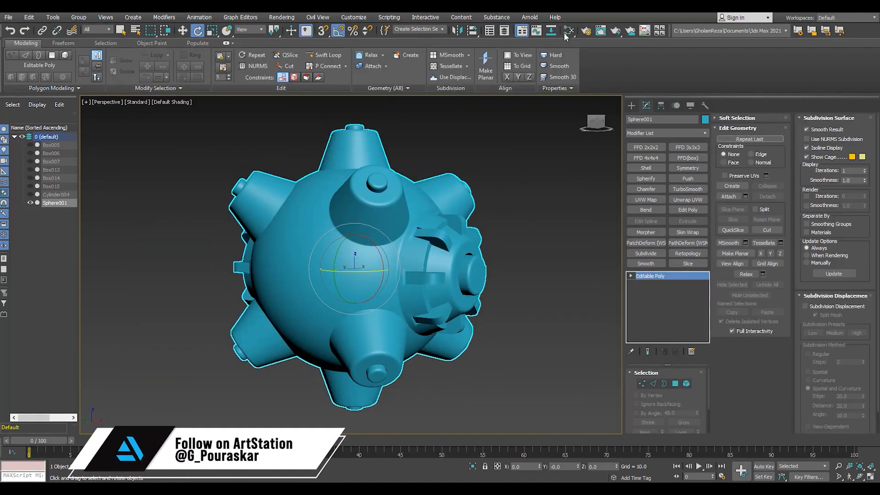
Step: Search the Slate Material Editor for "sta", create the grey material found, and assign it to the selected sphere
{"action": "left_click", "coordinate": [568, 33]}
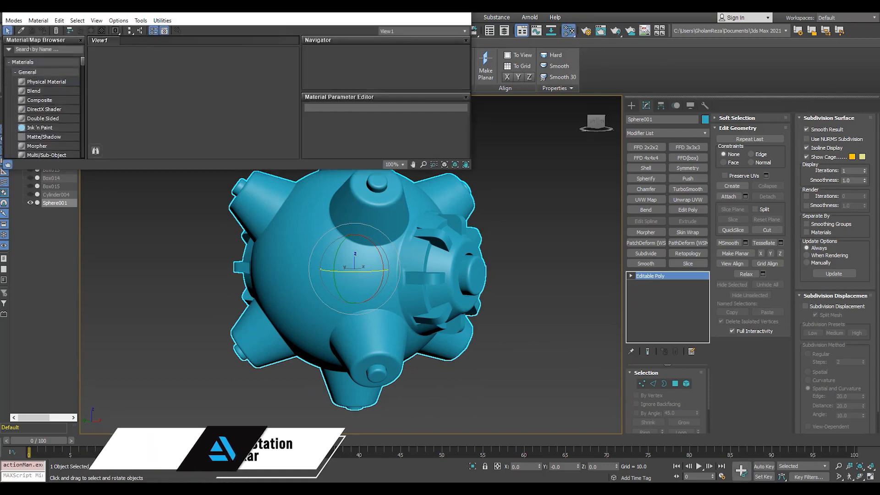
{"action": "type", "text": "sta"}
{"action": "left_click_drag", "start_coordinate": [32, 61], "coordinate": [229, 67]}
{"action": "double_click", "coordinate": [233, 68]}
{"action": "left_click", "coordinate": [42, 31]}
{"action": "left_click", "coordinate": [461, 19]}
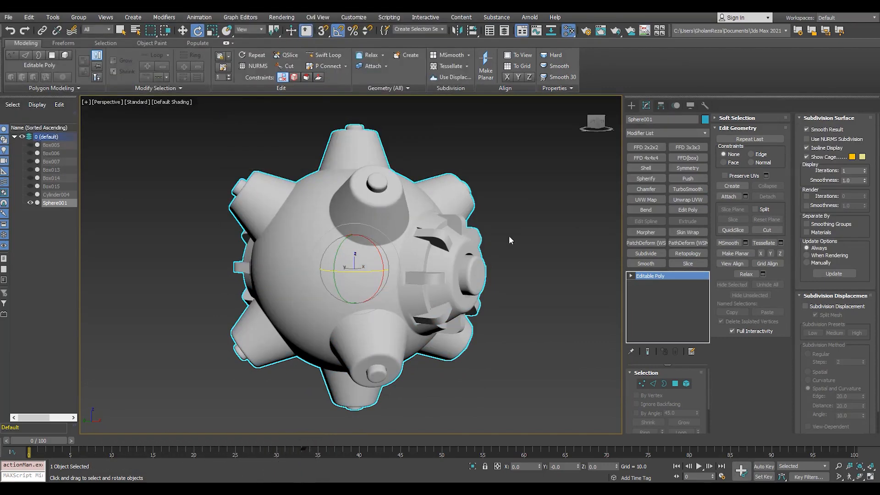
Step: Add a TurboSmooth modifier with 1 iteration to the grey sphere and inspect its smoothed surface
{"action": "scroll", "coordinate": [510, 238], "scroll_direction": "up", "scroll_amount": 3}
{"action": "middle_click_drag", "start_coordinate": [509, 238], "coordinate": [397, 294], "text": "alt"}
{"action": "left_click", "coordinate": [687, 189]}
{"action": "middle_click_drag", "start_coordinate": [459, 293], "coordinate": [321, 314], "text": "alt"}
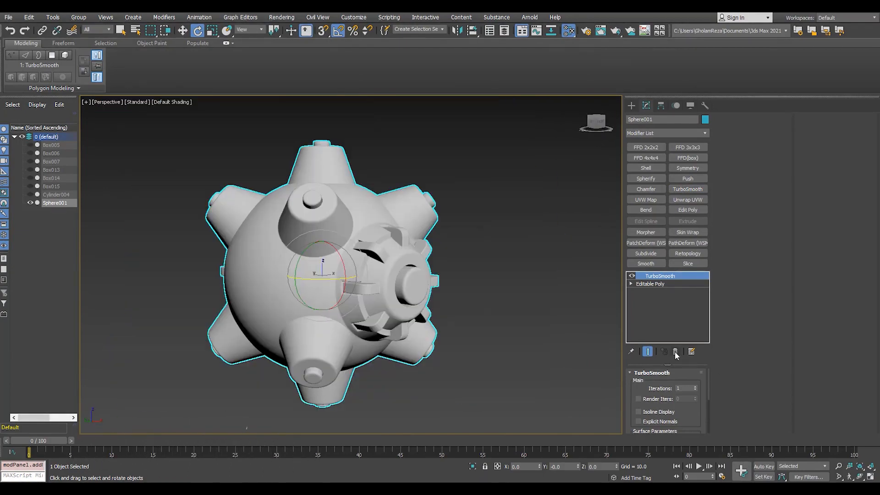